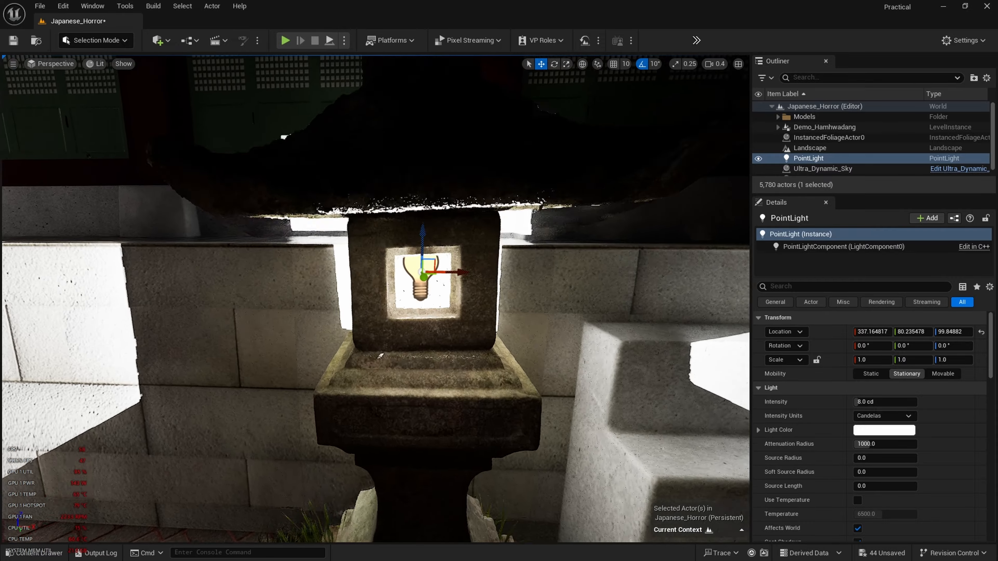
Fine-tune the point light's position inside the stone lantern's chamber, to about X 338 and Z 98.7
key("s")
right_click_drag(456, 255, 457, 234)
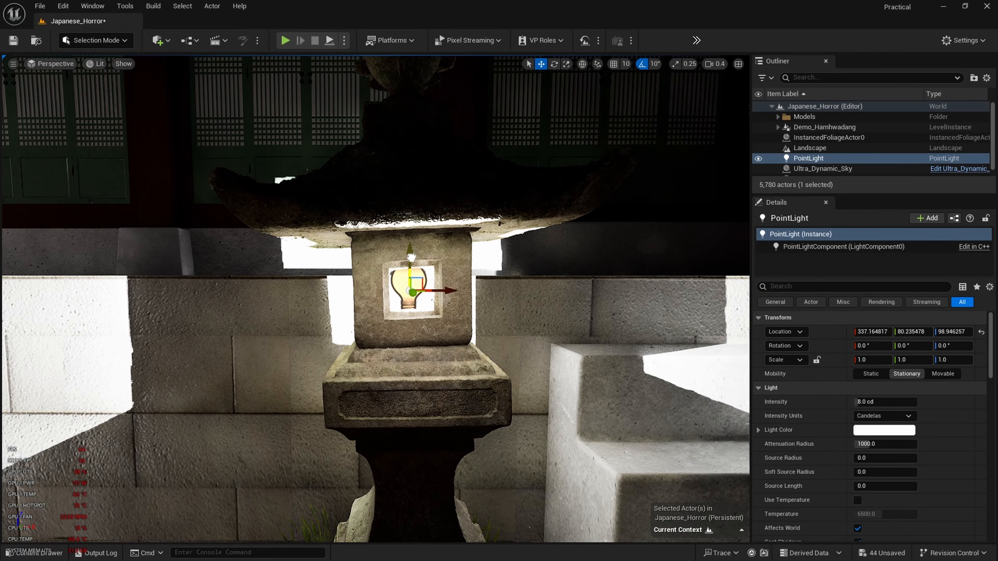
key("s")
mouse_move(448, 292)
right_mouse_down()
mouse_move(576, 290)
mouse_move(453, 303)
mouse_move(570, 304)
mouse_move(538, 293)
mouse_move(354, 285)
mouse_move(444, 293)
mouse_move(457, 299)
mouse_move(451, 303)
right_mouse_up()
key("a")
key("w")
key("w")
key("s")
key("w")
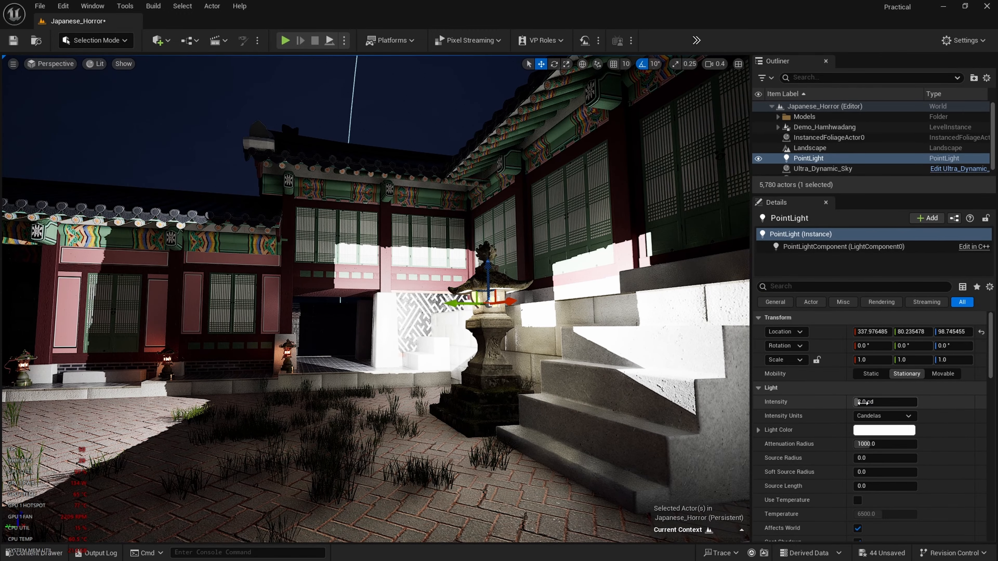
Lower the point light's intensity to about 2.58 cd
mouse_move(885, 402)
left_mouse_down()
mouse_move(865, 401)
mouse_move(902, 402)
mouse_move(865, 401)
left_mouse_up()
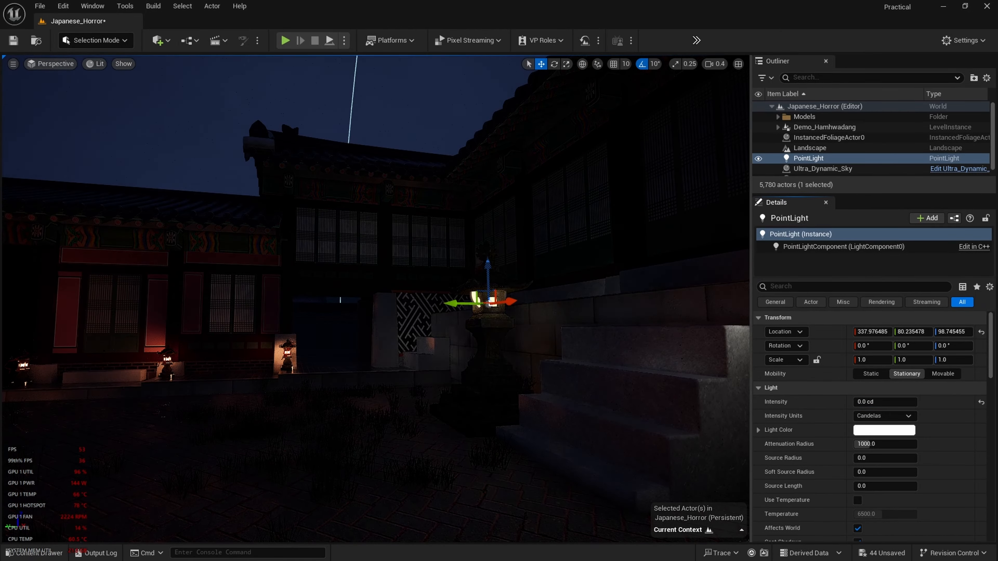
key("w")
mouse_move(511, 314)
right_mouse_down()
mouse_move(550, 301)
mouse_move(519, 322)
right_mouse_up()
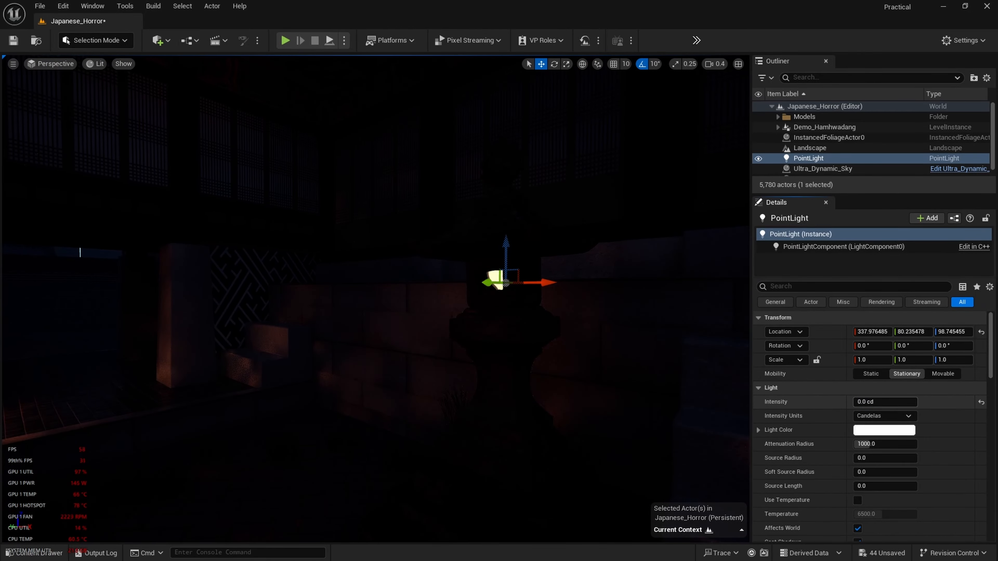
left_click_drag(864, 401, 871, 401)
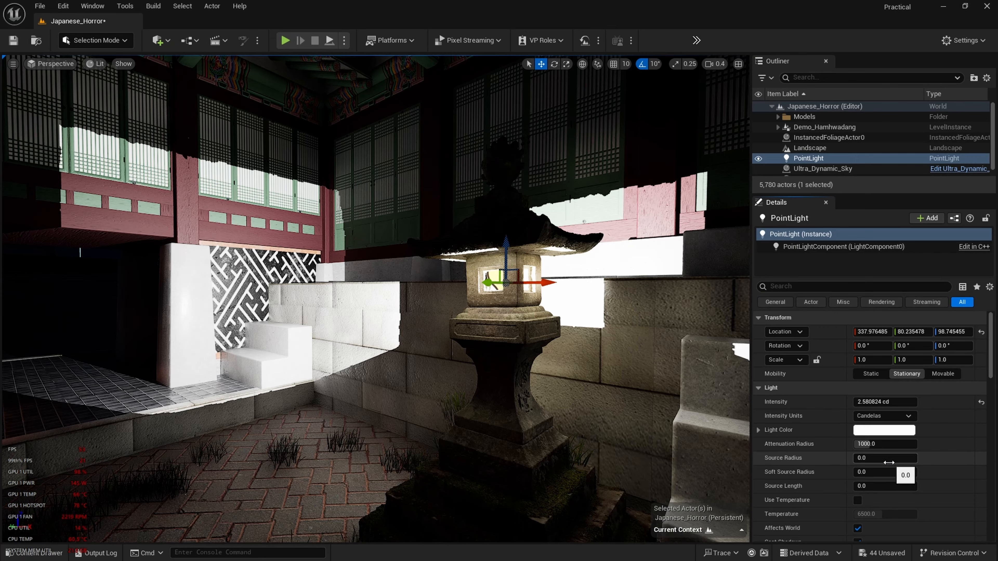
scroll(879, 479, "down", 3)
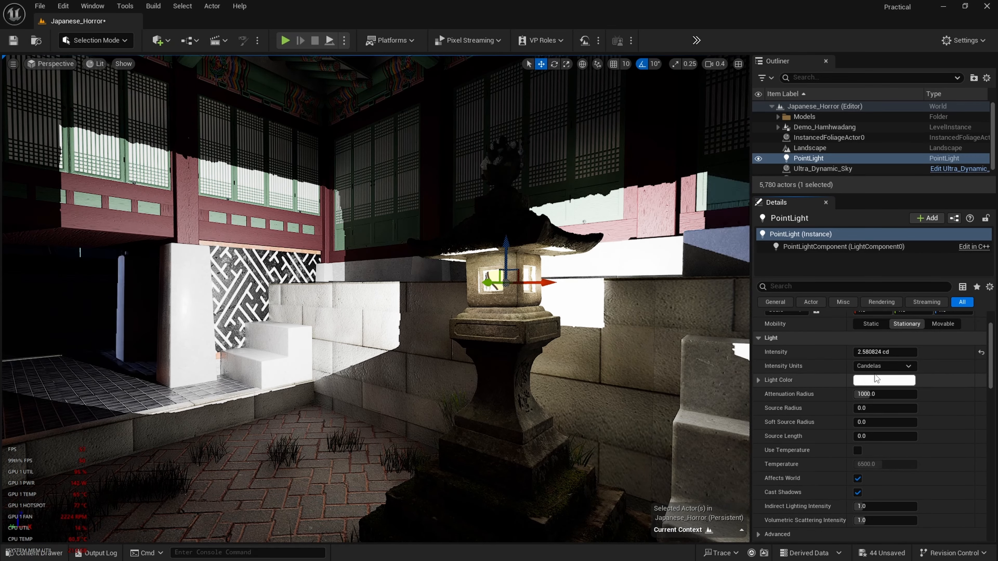
scroll(869, 366, "up", 1)
left_click_drag(869, 367, 868, 367)
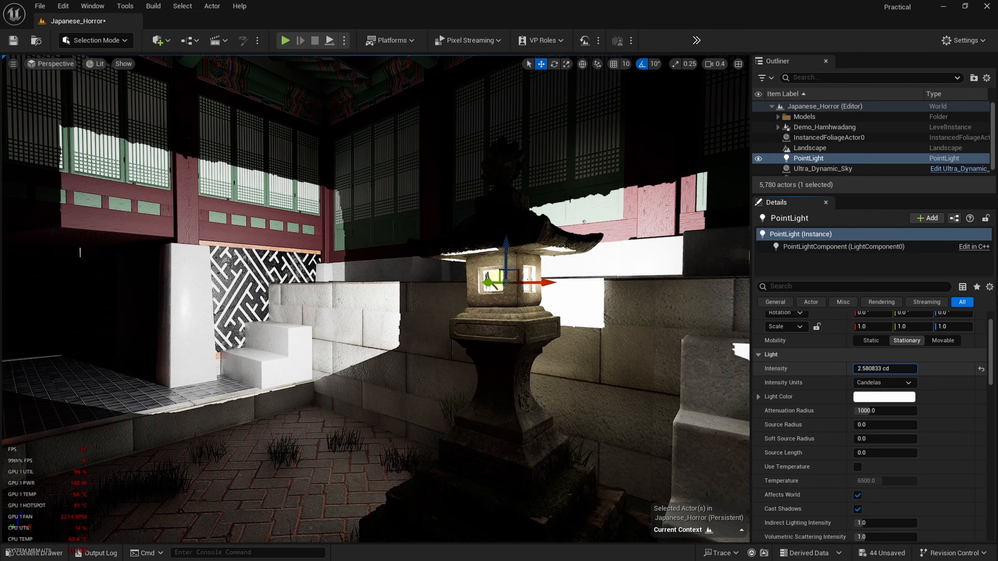
Scale the point light's attenuation radius down to about 132.5 and raise its intensity to about 7.2 cd
right_click_drag(376, 299, 322, 377)
right_click_drag(629, 378, 563, 345)
key("r")
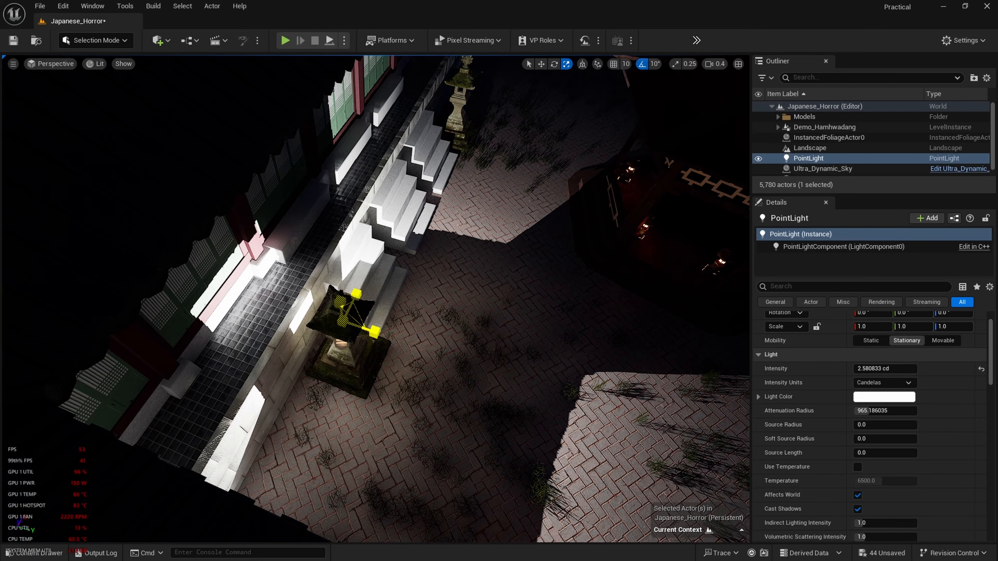
left_click_drag(342, 320, 310, 361)
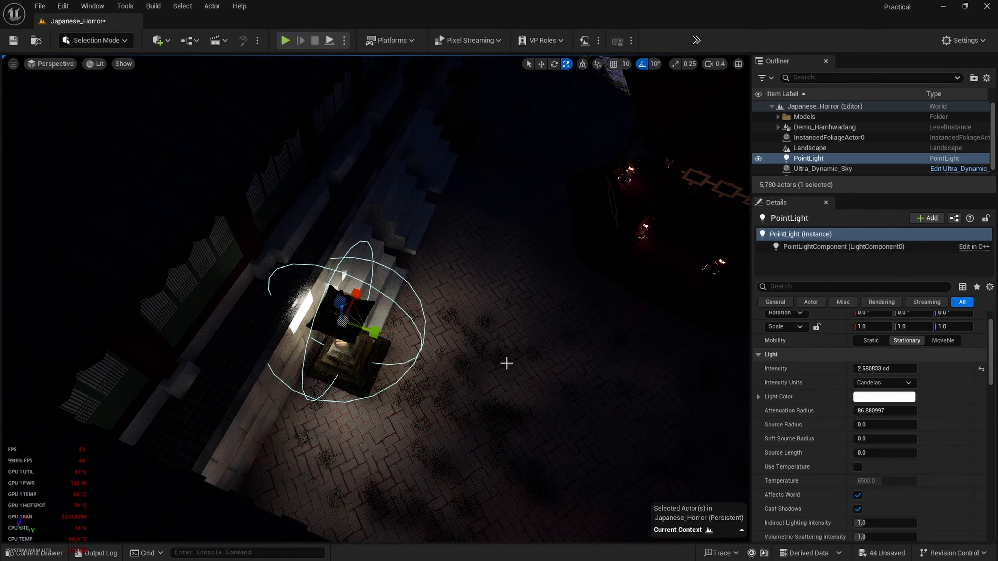
right_click_drag(506, 364, 334, 326)
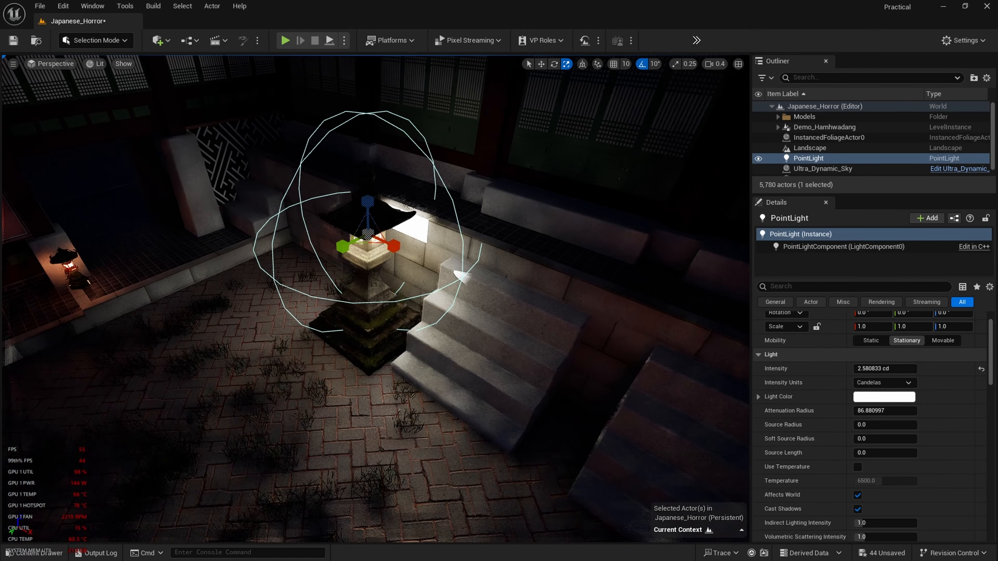
mouse_move(496, 318)
right_mouse_down()
mouse_move(467, 287)
mouse_move(496, 318)
right_mouse_up()
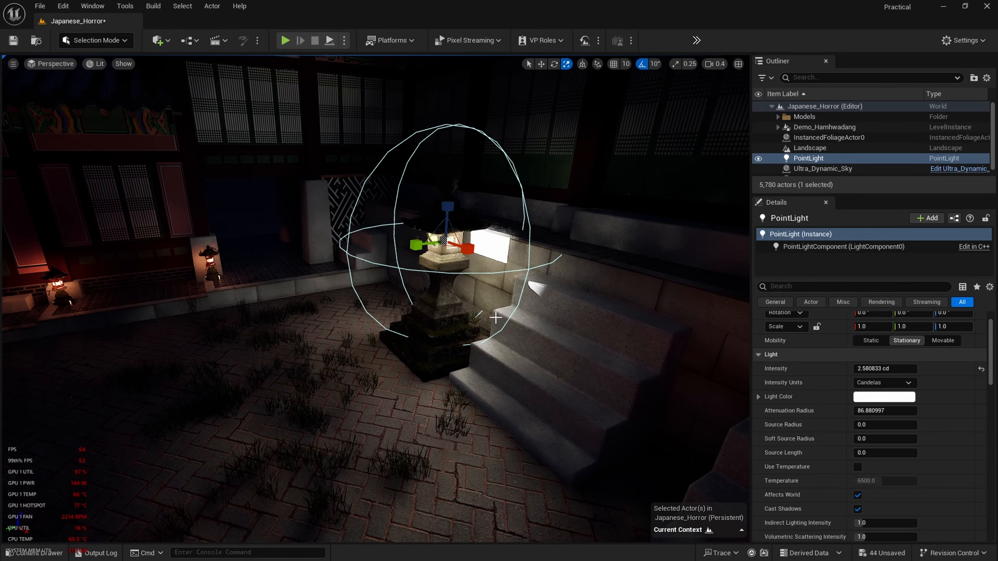
mouse_move(447, 241)
left_mouse_down()
mouse_move(413, 258)
mouse_move(489, 223)
mouse_move(450, 240)
mouse_move(465, 234)
left_mouse_up()
mouse_move(465, 234)
right_mouse_down()
mouse_move(668, 236)
mouse_move(471, 241)
right_mouse_up()
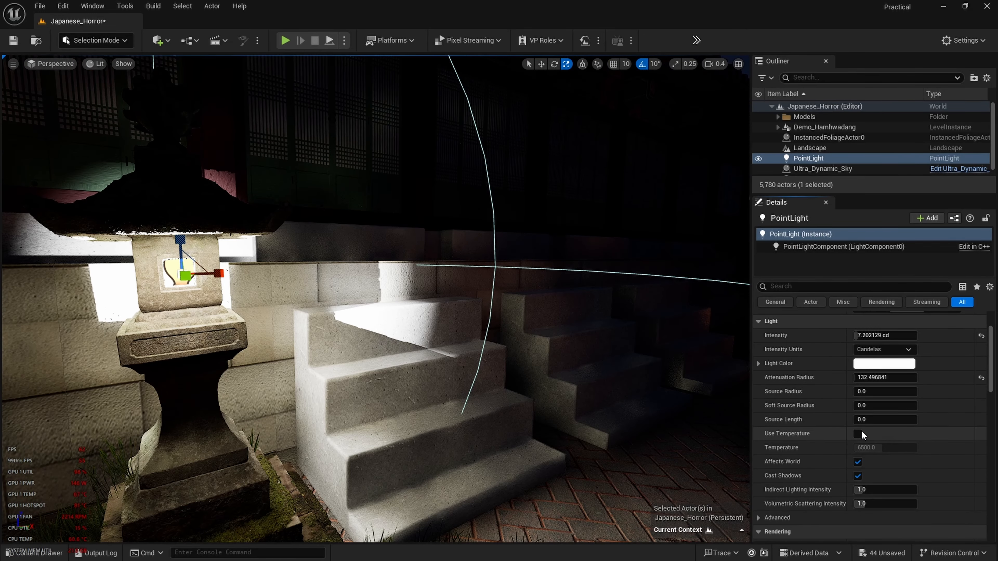
scroll(862, 428, "down", 1)
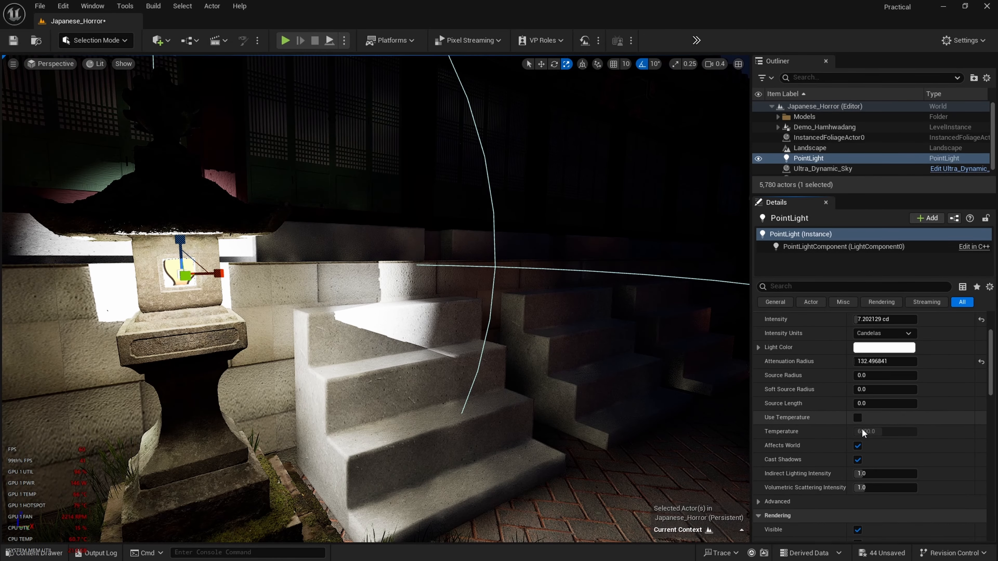
scroll(867, 473, "down", 3)
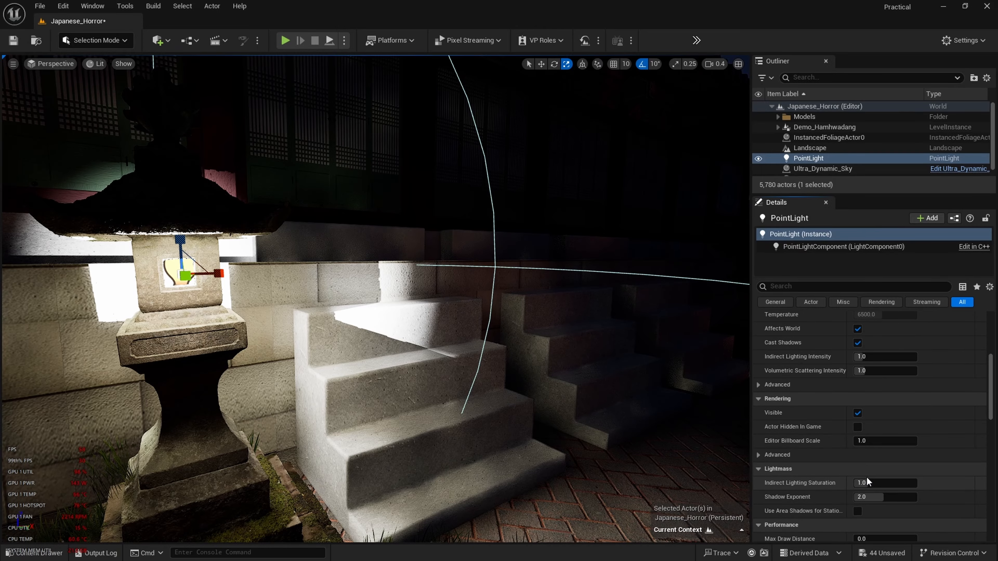
scroll(866, 477, "up", 4)
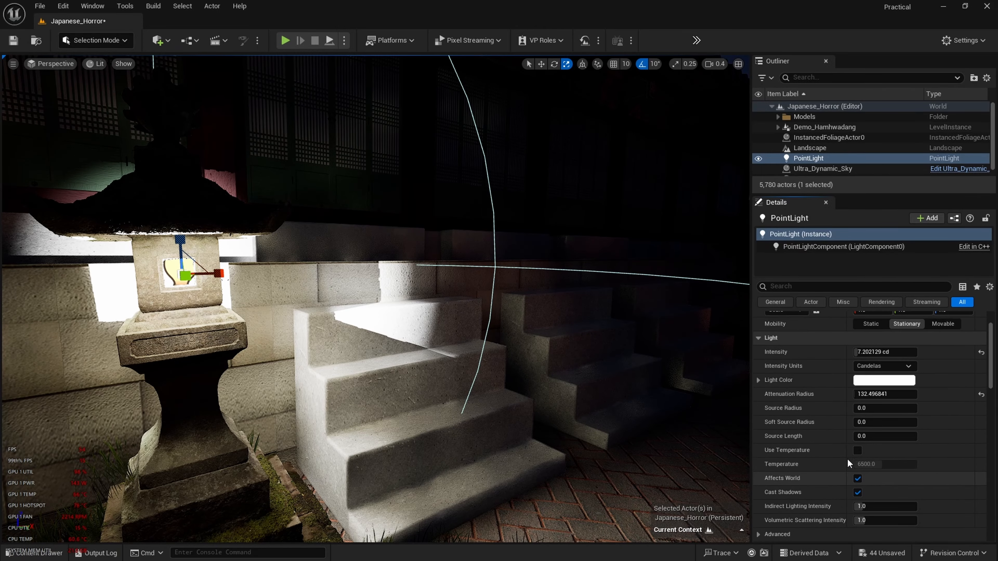
left_click(867, 366)
left_click(881, 366)
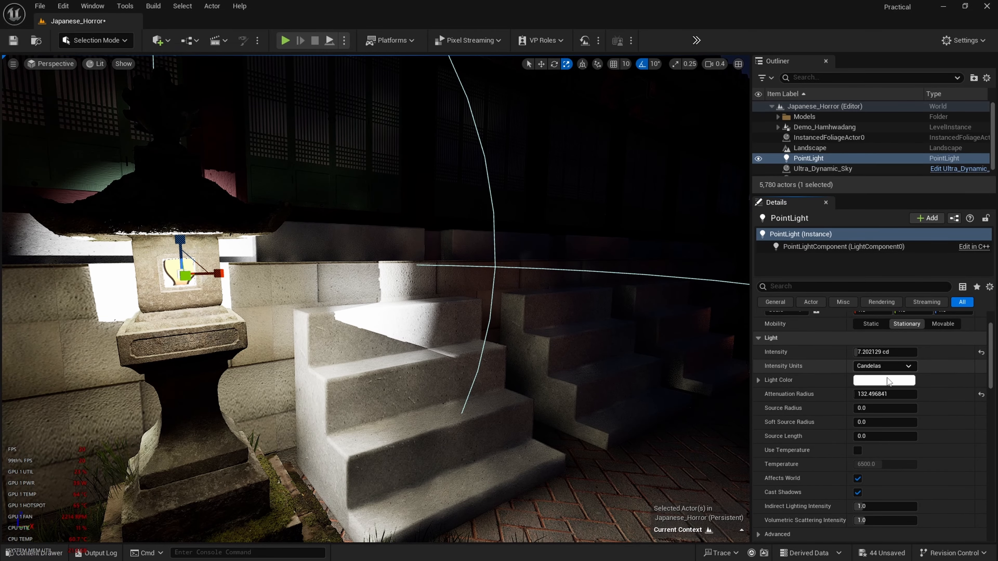
Change the point light's colour to a fully saturated amber, hex sRGB FFC100
left_click(866, 381)
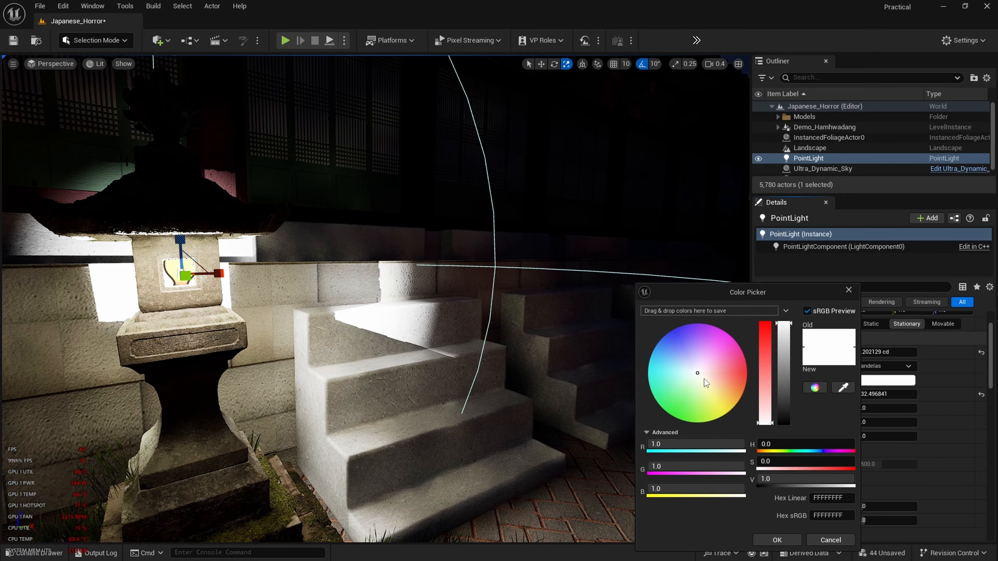
left_click_drag(704, 379, 743, 402)
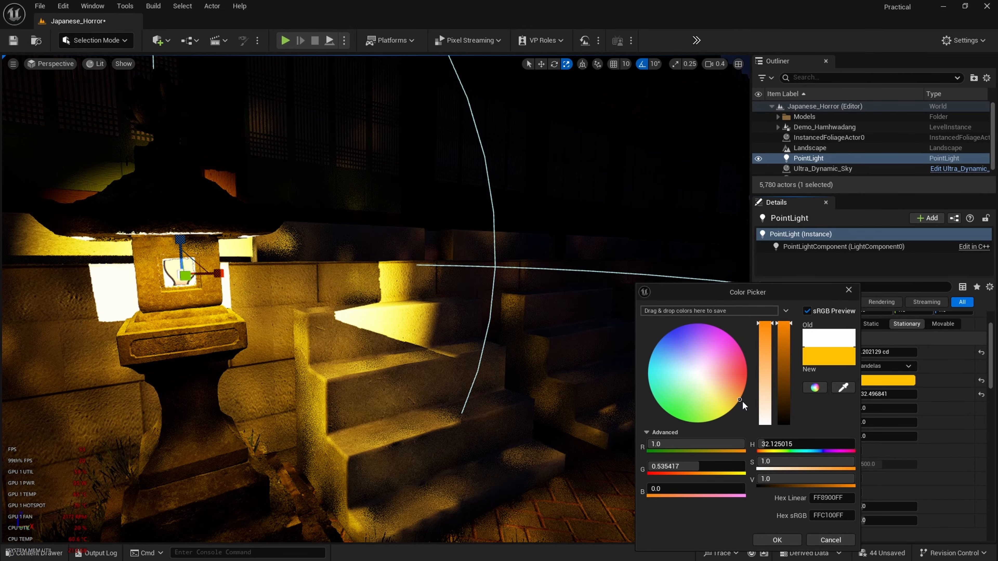
mouse_move(340, 267)
right_mouse_down()
mouse_move(558, 268)
mouse_move(341, 267)
right_mouse_up()
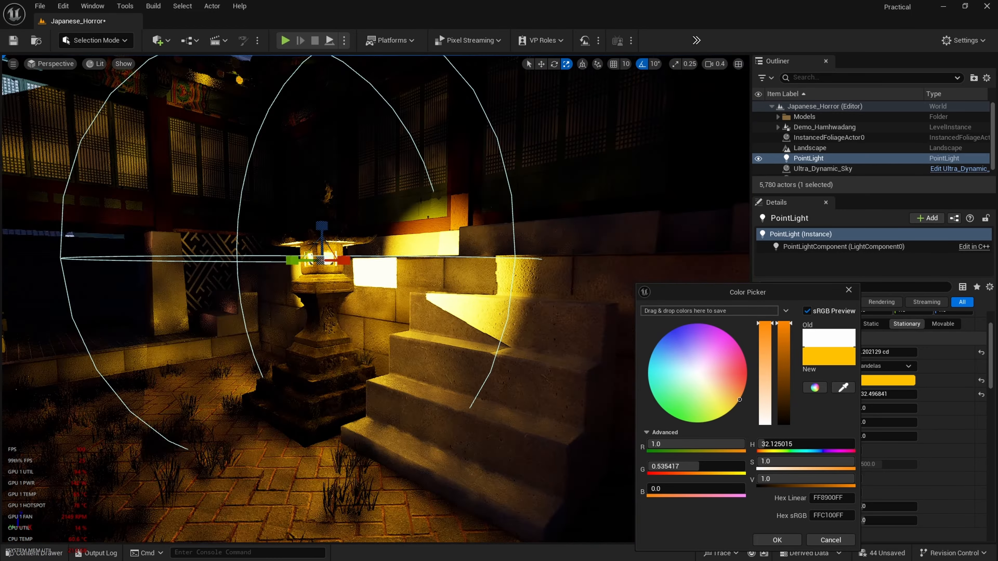
mouse_move(445, 302)
right_mouse_down()
mouse_move(346, 299)
mouse_move(446, 302)
right_mouse_up()
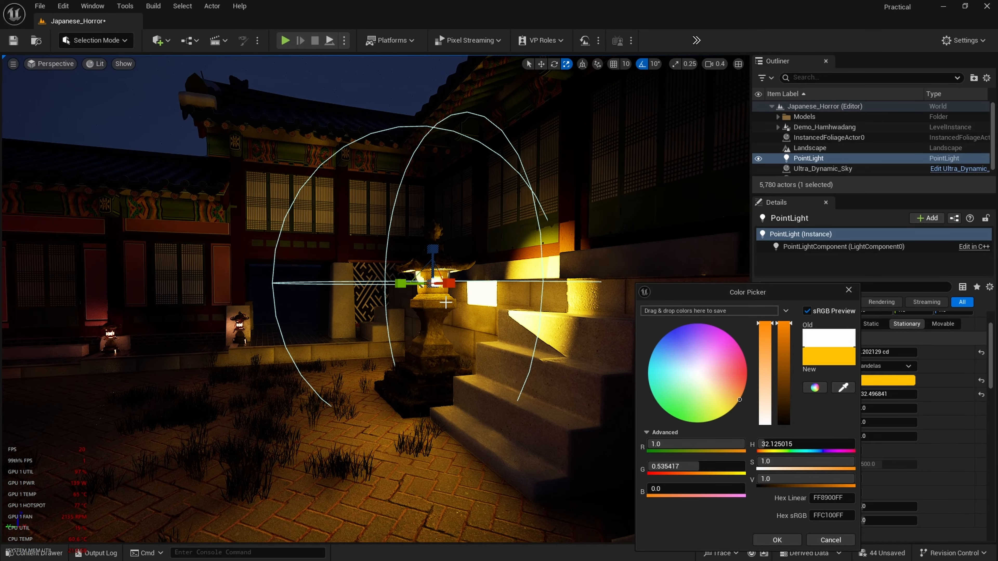
Shift the light colour's hue to about 23 and darken its value to 0.0625
left_click_drag(737, 397, 747, 394)
left_click_drag(786, 344, 786, 428)
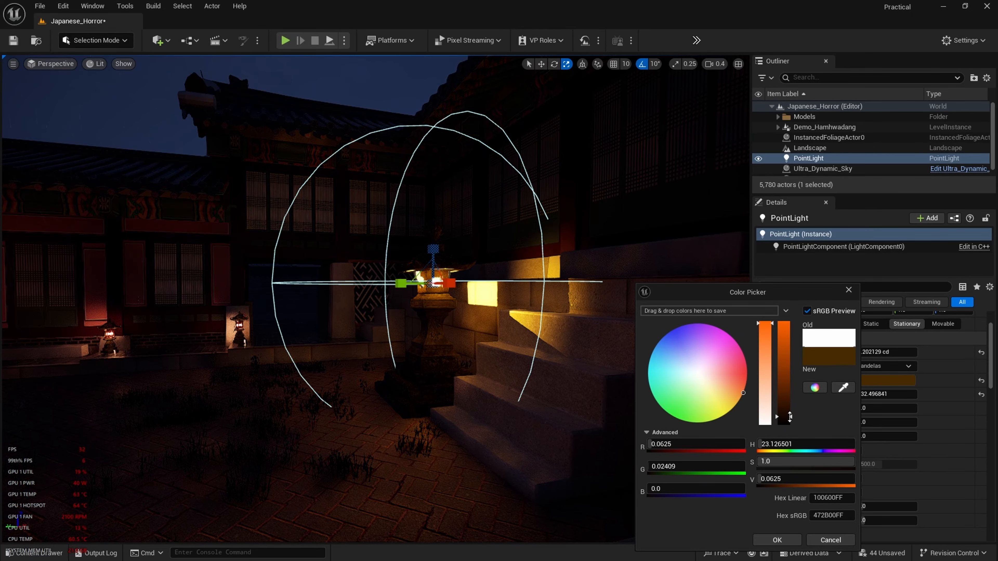
key("w")
right_click_drag(412, 284, 453, 285)
key("s")
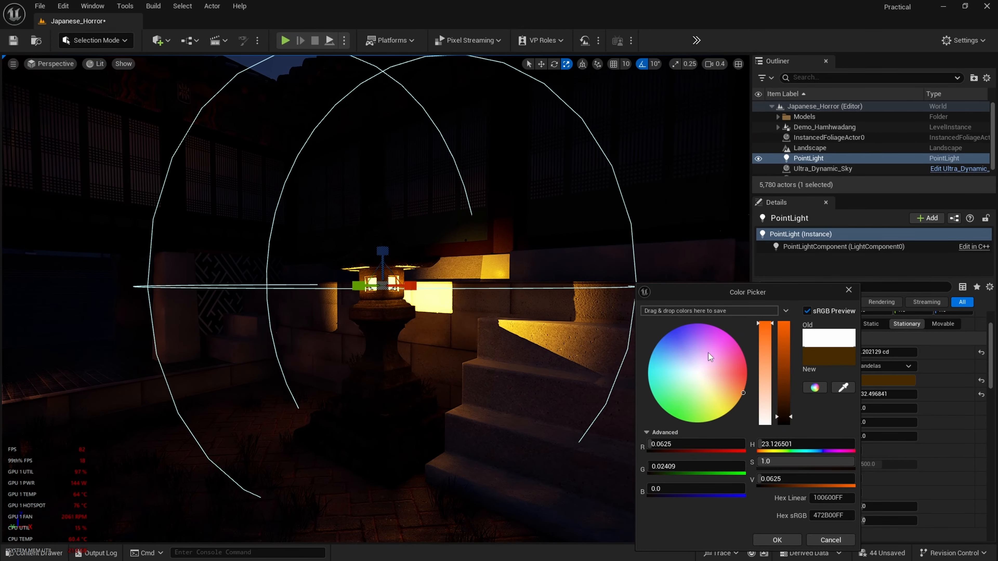
Try a light colour saturation of about 0.73 and return it to 1.0
left_click_drag(764, 334, 764, 386)
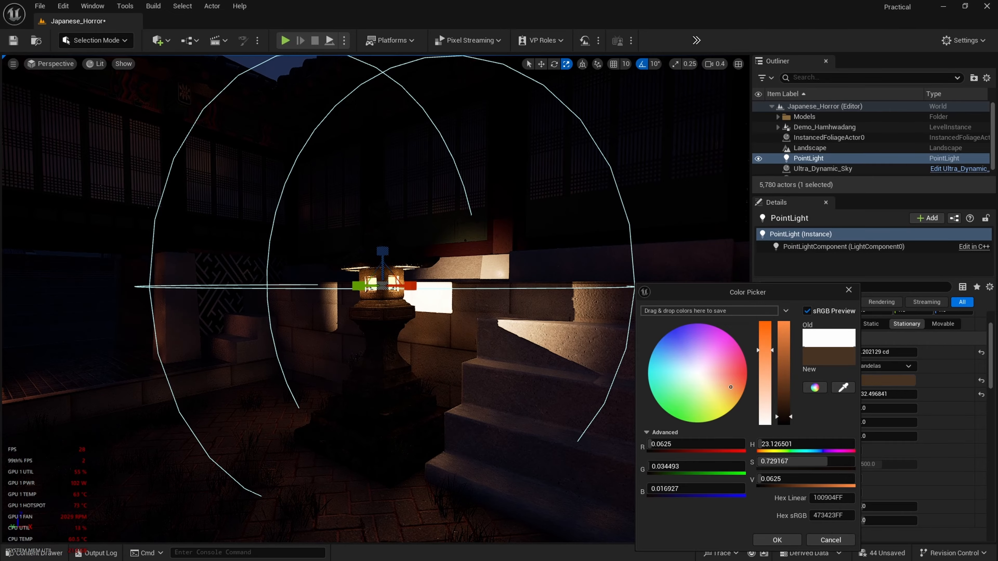
key("d")
mouse_move(595, 346)
right_mouse_down()
mouse_move(566, 344)
mouse_move(594, 346)
right_mouse_up()
key("s")
key("w")
left_click_drag(765, 349, 767, 333)
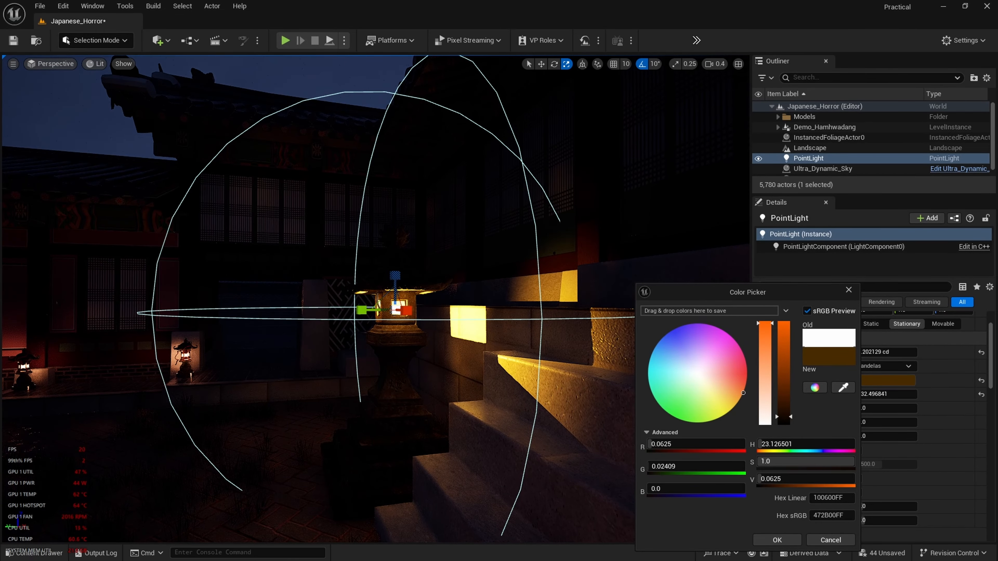
Set the light colour's hue to about 27.8 and its saturation to about 0.92
key("a")
key("w")
right_click_drag(595, 346, 613, 359)
left_click_drag(742, 391, 744, 397)
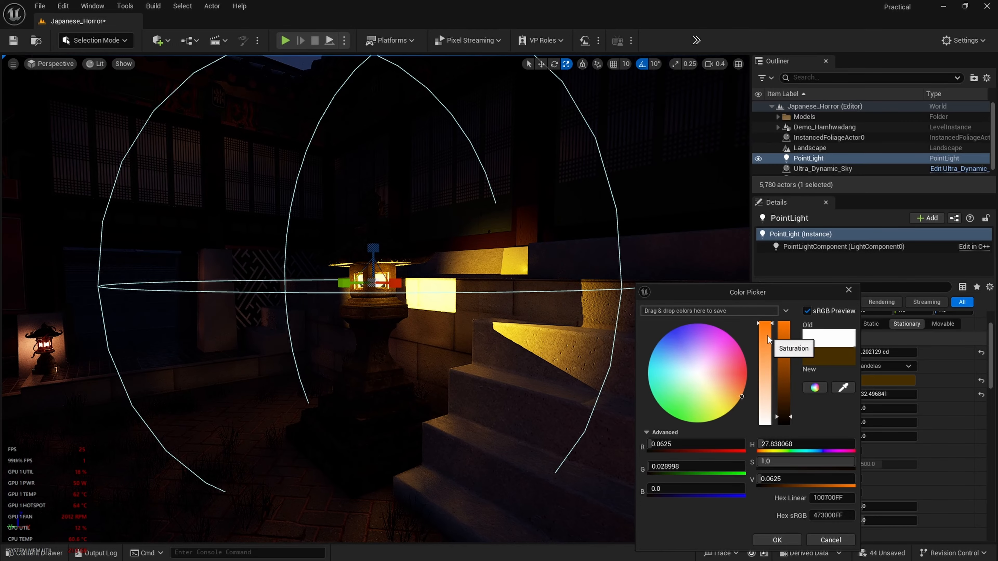
left_click_drag(768, 336, 766, 342)
Examine the lantern's warm glow up close and from farther back in the courtyard
right_click_drag(446, 285, 570, 299)
key("s")
key("w")
key("a")
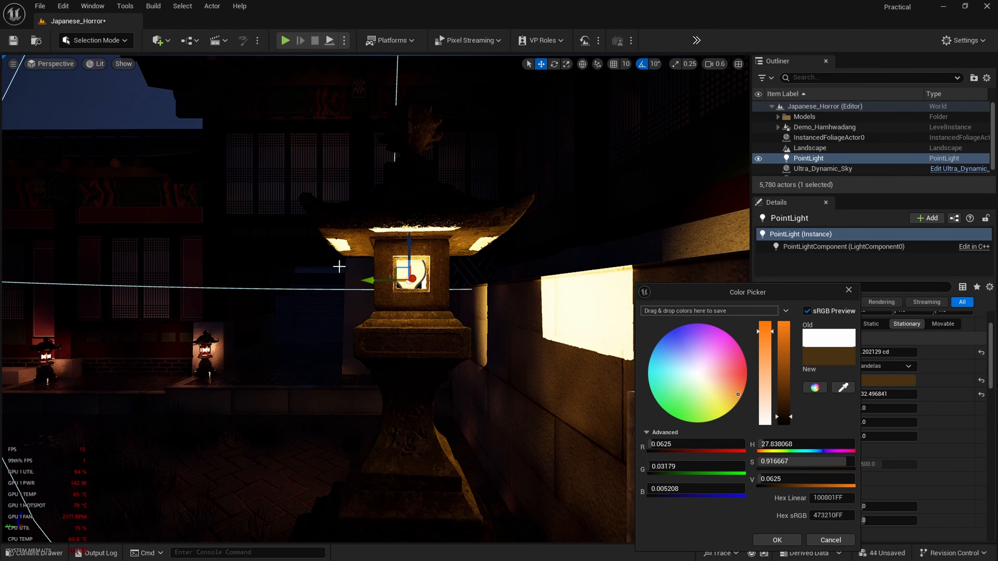
key("s")
right_click_drag(339, 267, 288, 265)
key("w")
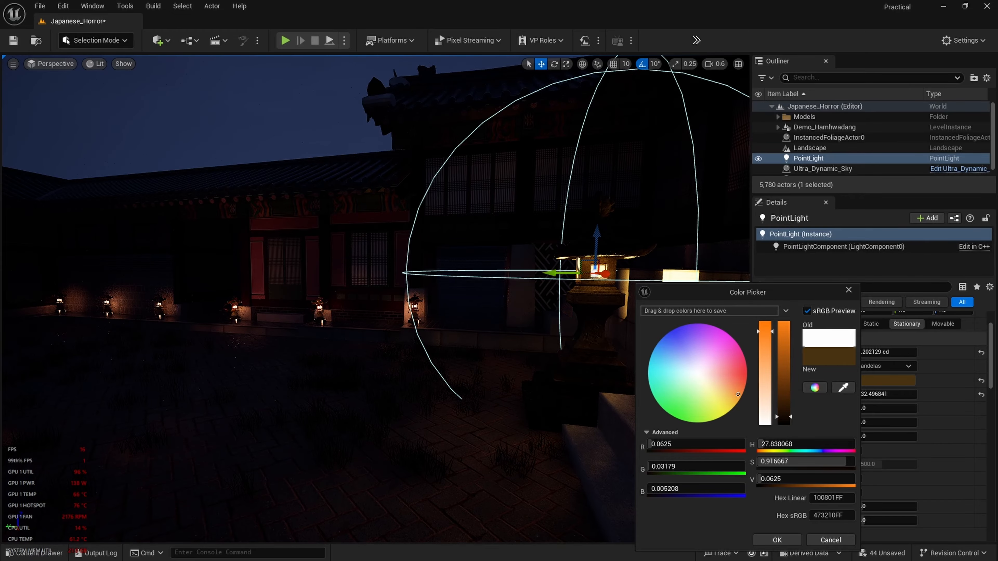
Darken the light colour's value to about 0.01 and enlarge the attenuation radius to about 322
key("a")
right_click_drag(353, 267, 429, 266)
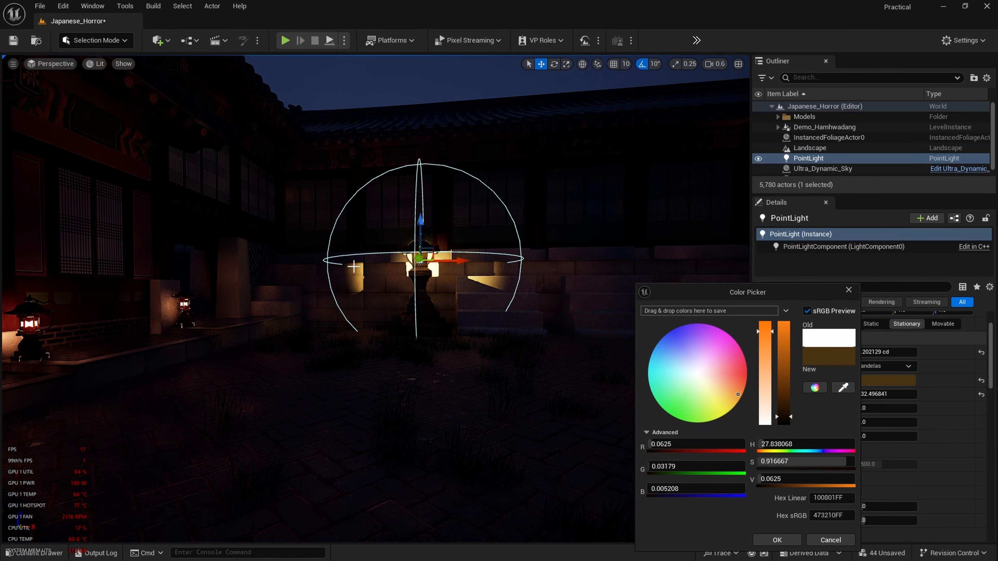
key("d")
right_click_drag(353, 261, 211, 248)
key("w")
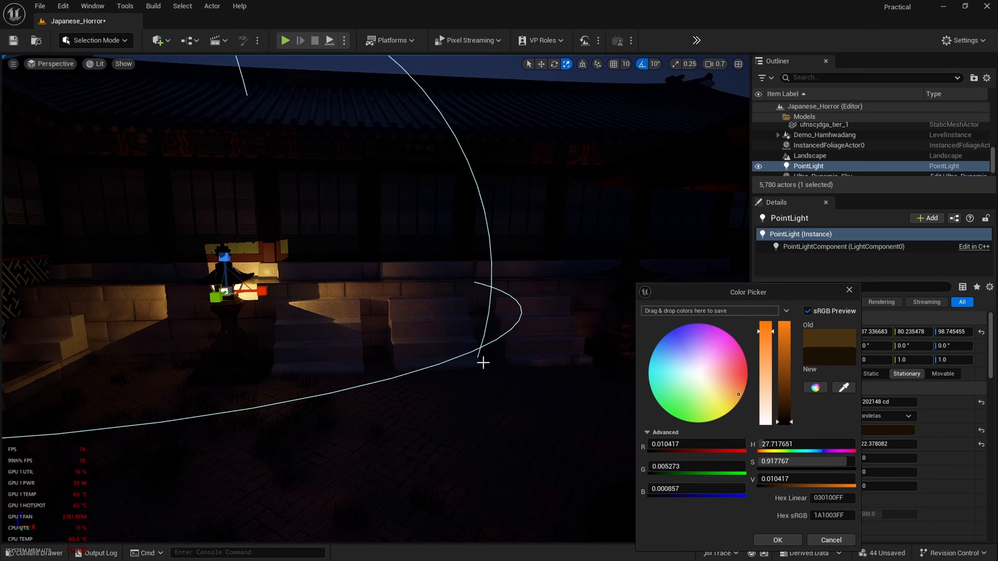
Duplicate the lantern's point light and move the copy along the stairs into the second stone lantern
right_click(484, 365)
right_click_drag(472, 377, 415, 337)
key("w")
key("s")
key("w")
key("a")
left_click(422, 288)
key("s")
right_click_drag(423, 288, 488, 341)
key("ctrl+d")
left_click_drag(271, 243, 735, 234)
key("f")
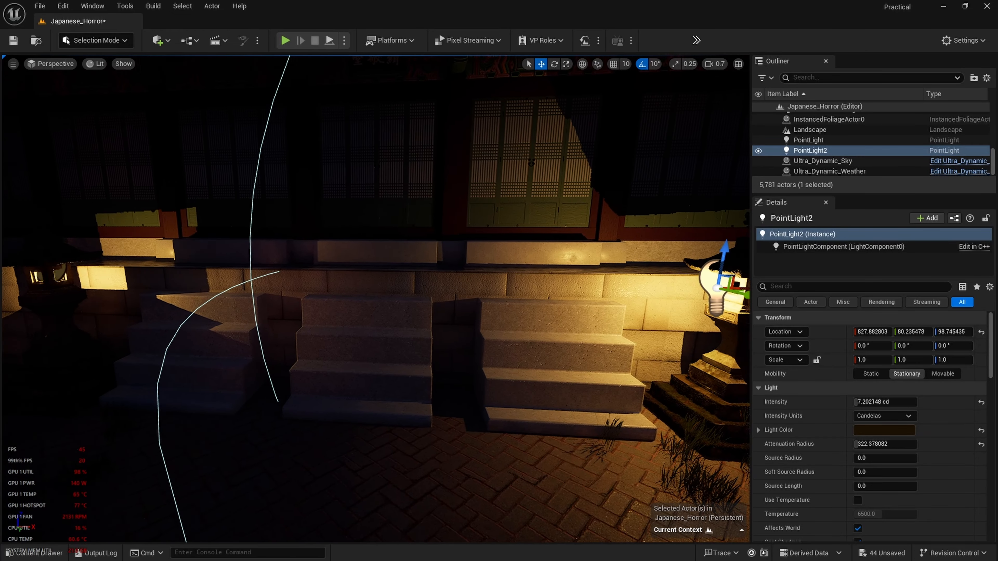
left_click_drag(411, 280, 453, 286)
Examine the night lighting of both stone lanterns and the surrounding courtyard
key("d")
right_click_drag(476, 296, 449, 310)
key("a")
left_click(401, 345)
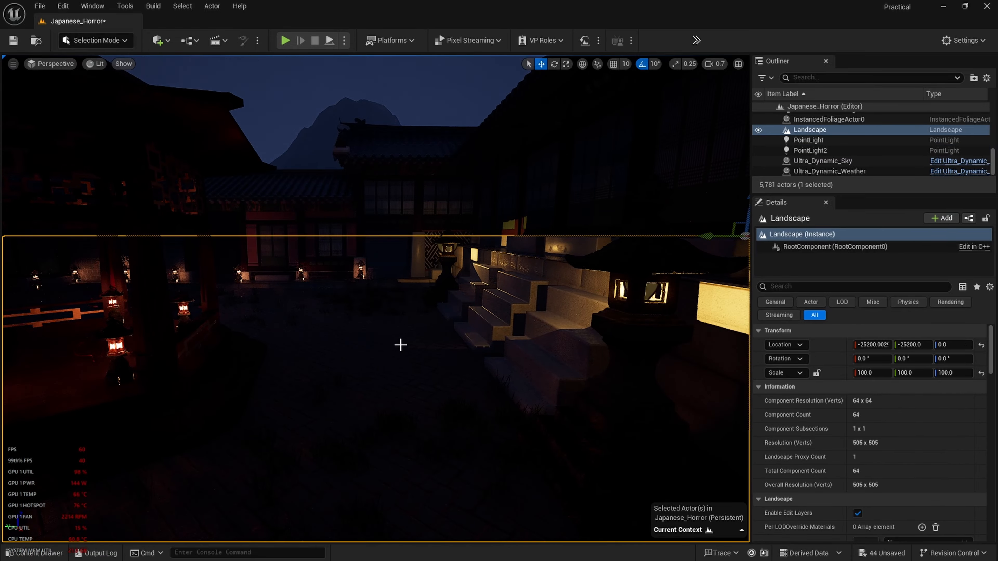
key("w")
right_click_drag(401, 346, 413, 324)
key("w")
key("d")
key("s")
key("w")
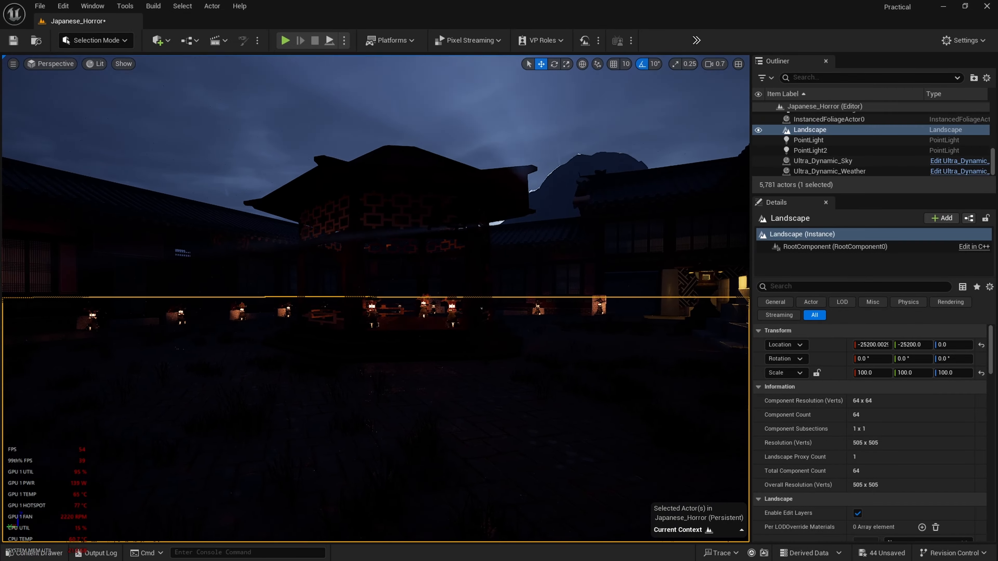
Focus on the first stone lantern's PointLight and review its Light Function and light profile settings
double_click(809, 140)
key("e")
right_click_drag(516, 348, 523, 346)
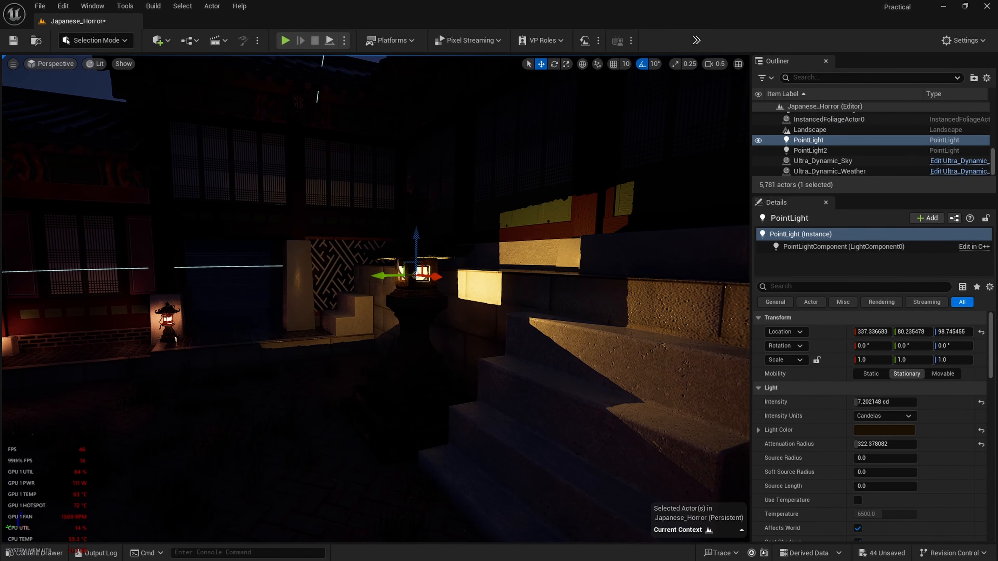
scroll(864, 381, "down", 5)
scroll(864, 381, "down", 3)
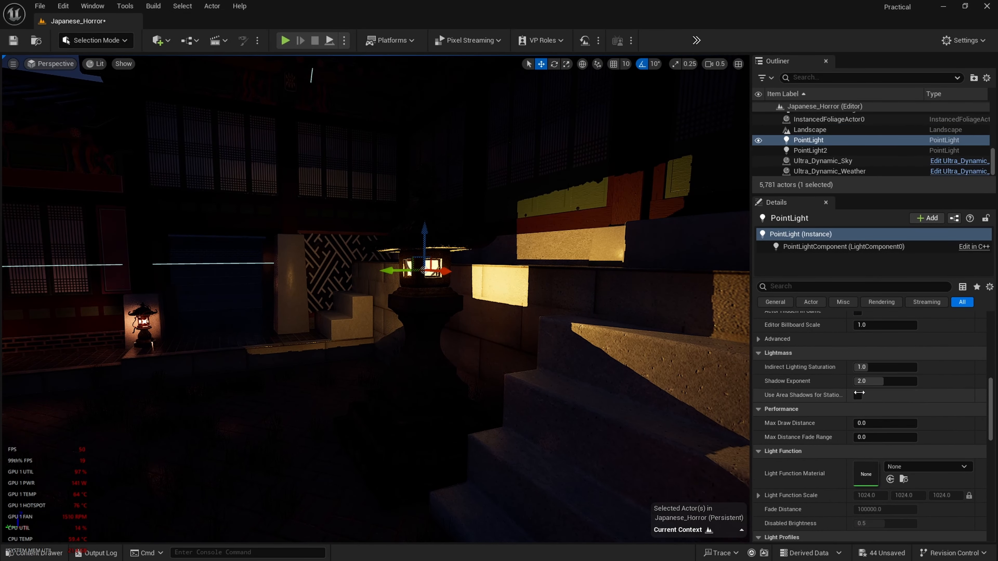
scroll(863, 393, "up", 3)
scroll(865, 394, "down", 5)
scroll(866, 395, "down", 5)
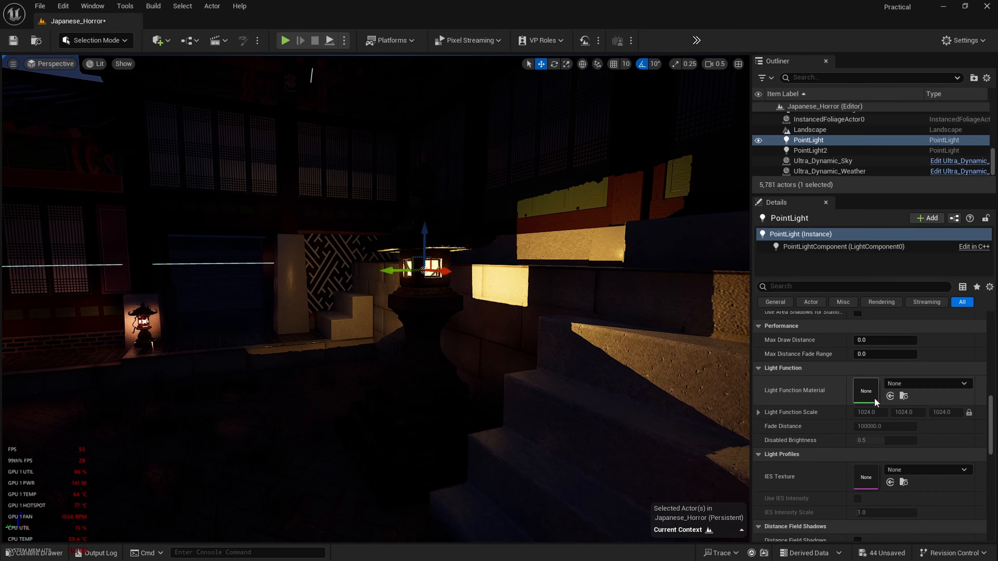
right_click_drag(410, 304, 404, 275)
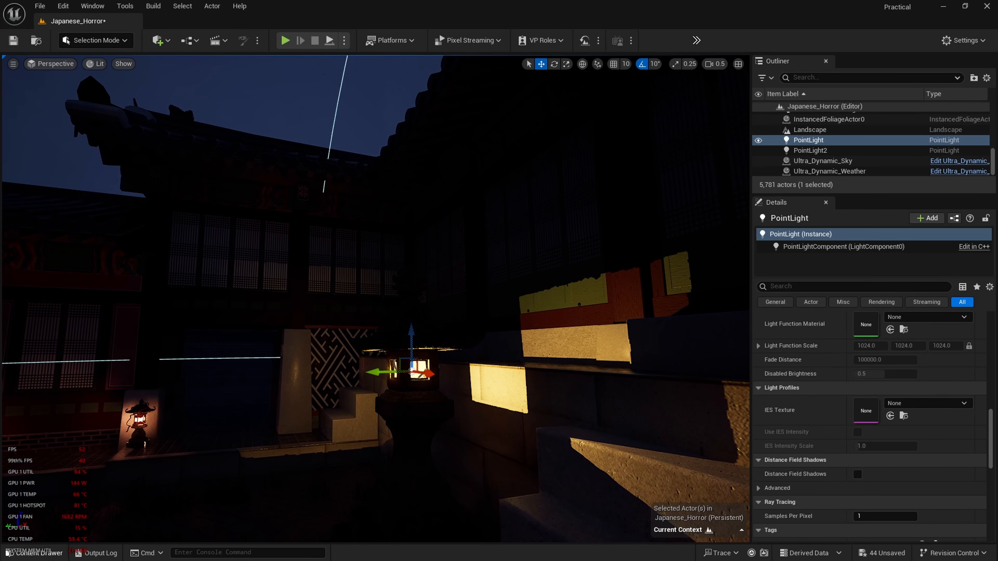
Create a new folder named Light_Functions in the project's Content folder
left_click(43, 553)
scroll(51, 425, "up", 3)
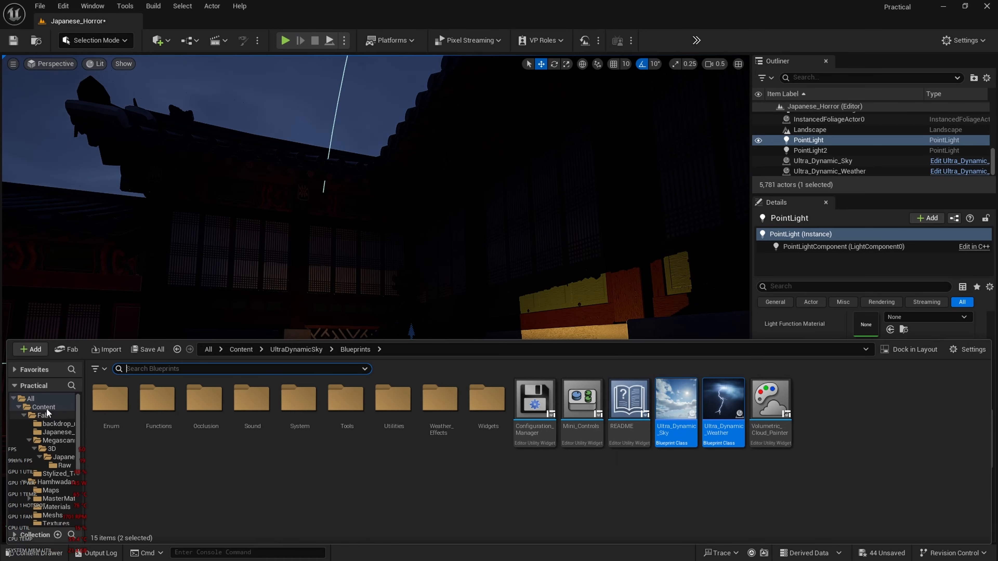
left_click(46, 408)
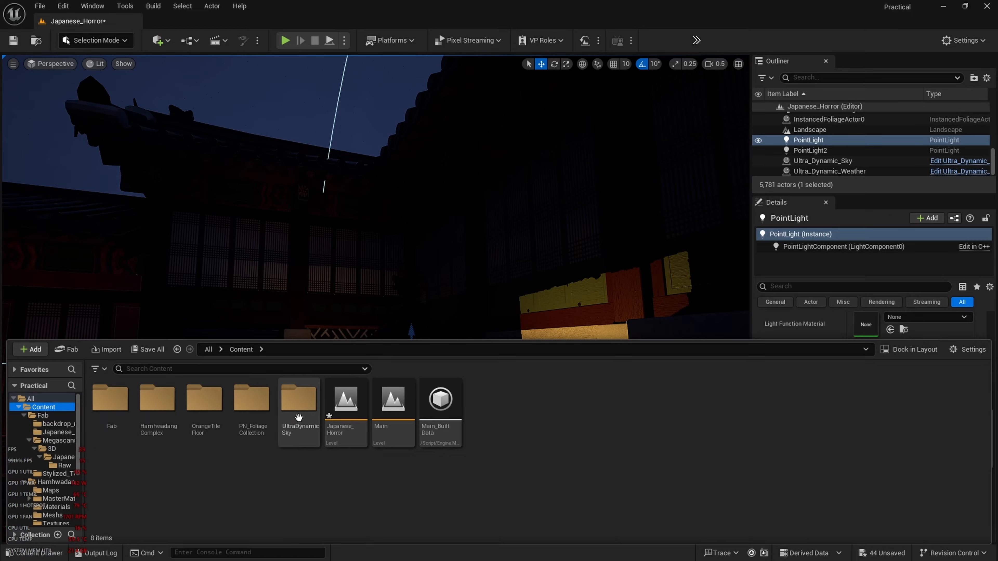
right_click(52, 378)
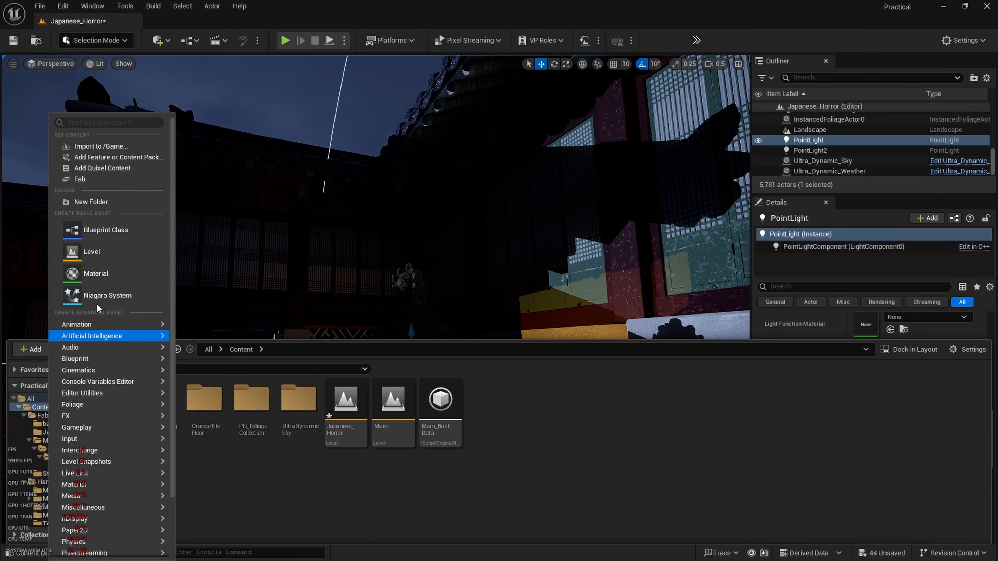
left_click(92, 202)
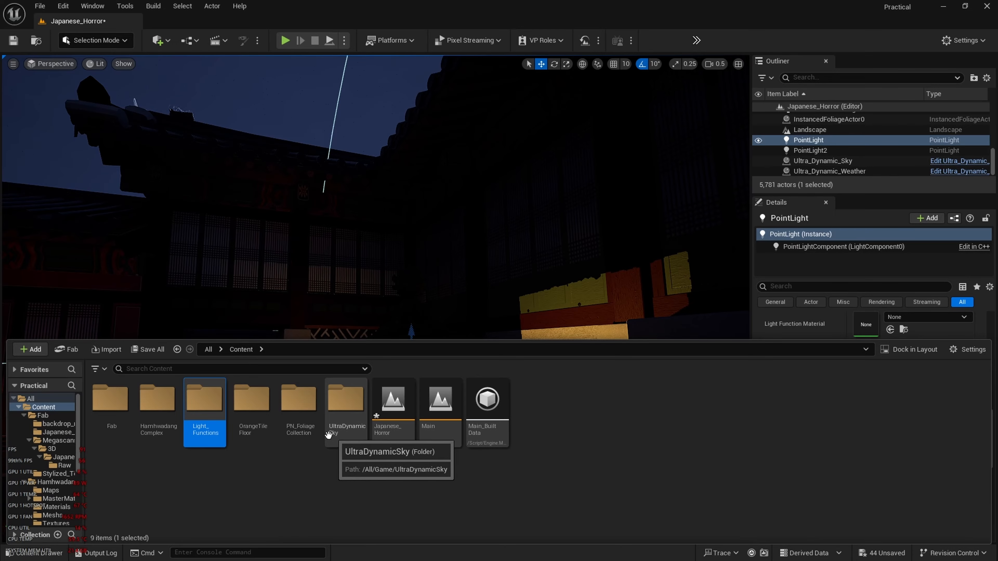
Create a material named Flickering inside the Light_Functions folder
double_click(202, 418)
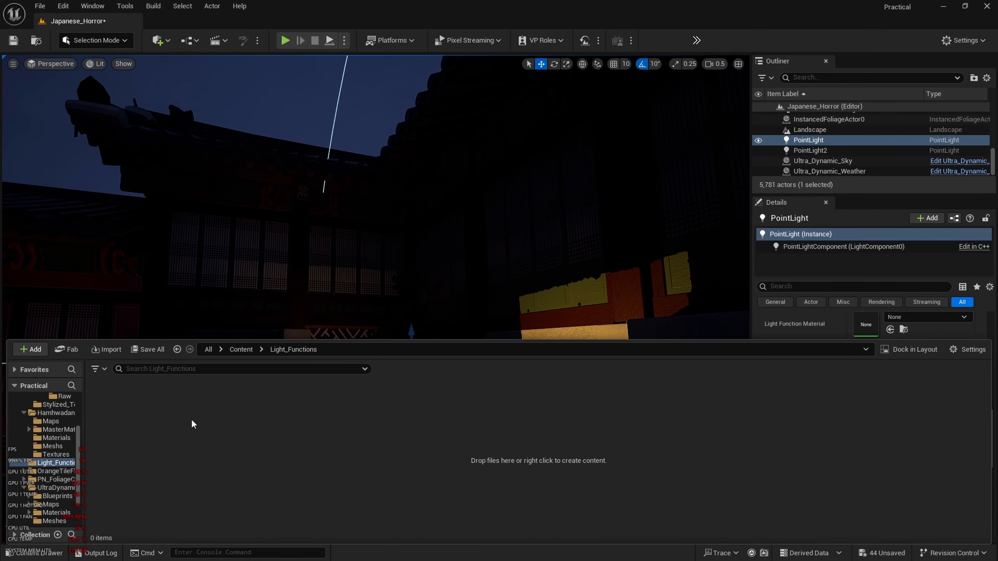
right_click(191, 419)
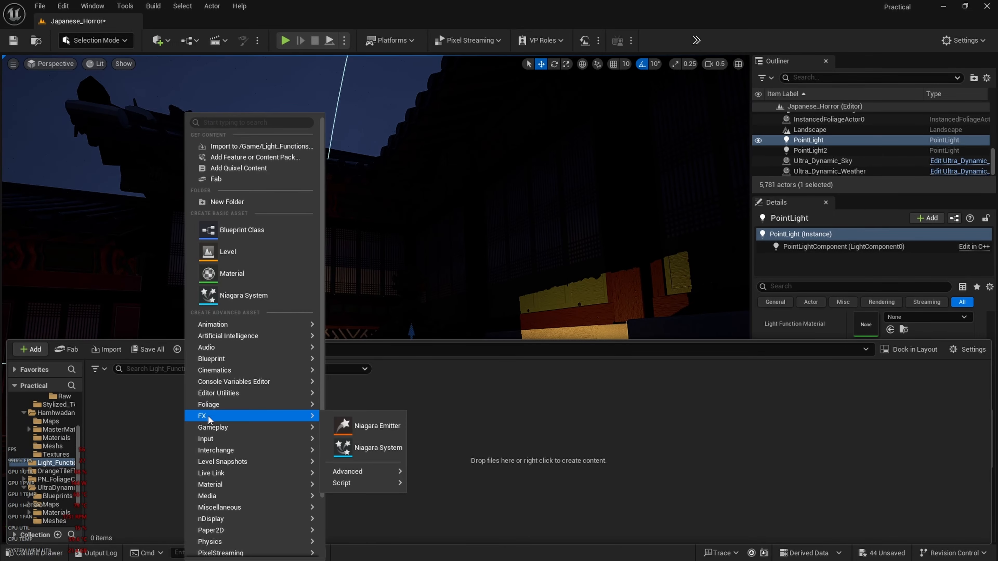
left_click(232, 269)
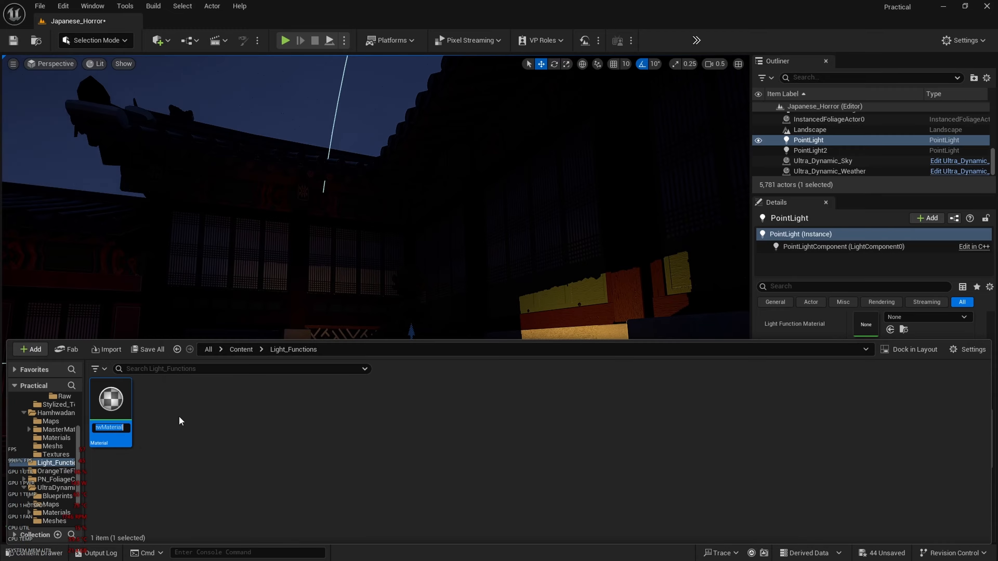
type("Flic")
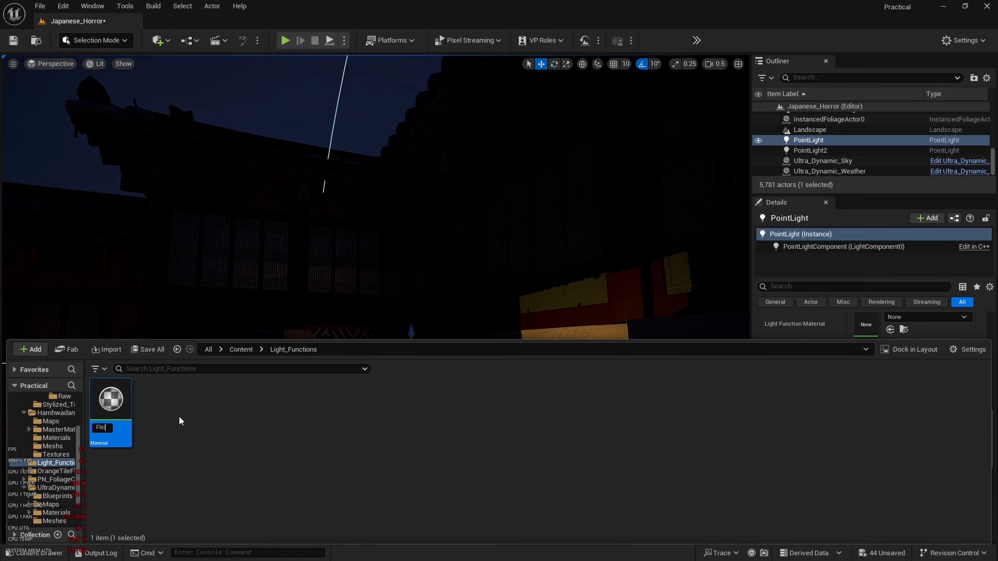
type("kering")
key("Return")
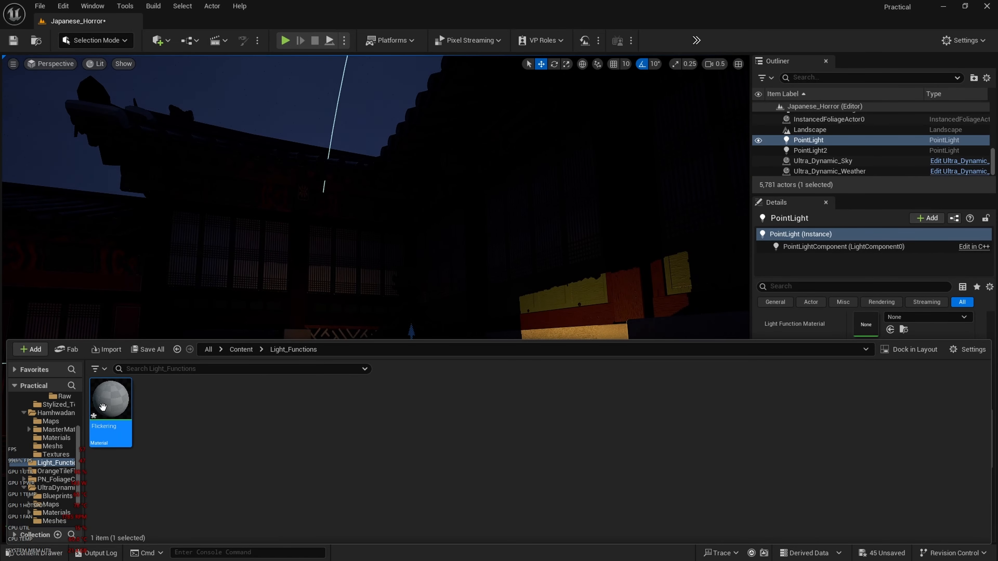
Open the Flickering material, set its material domain to Light Function and bring up the node search in the graph
double_click(103, 406)
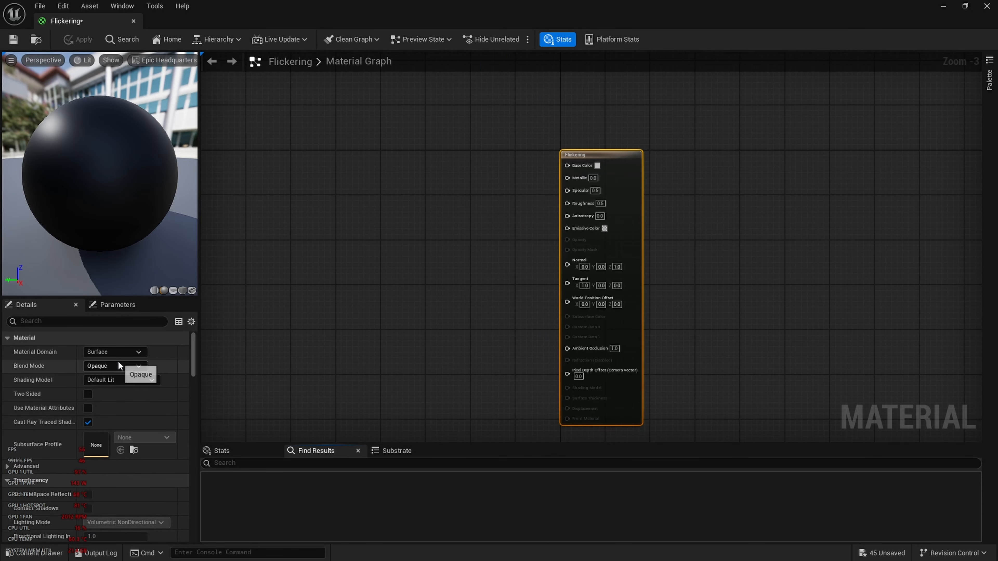
left_click(126, 352)
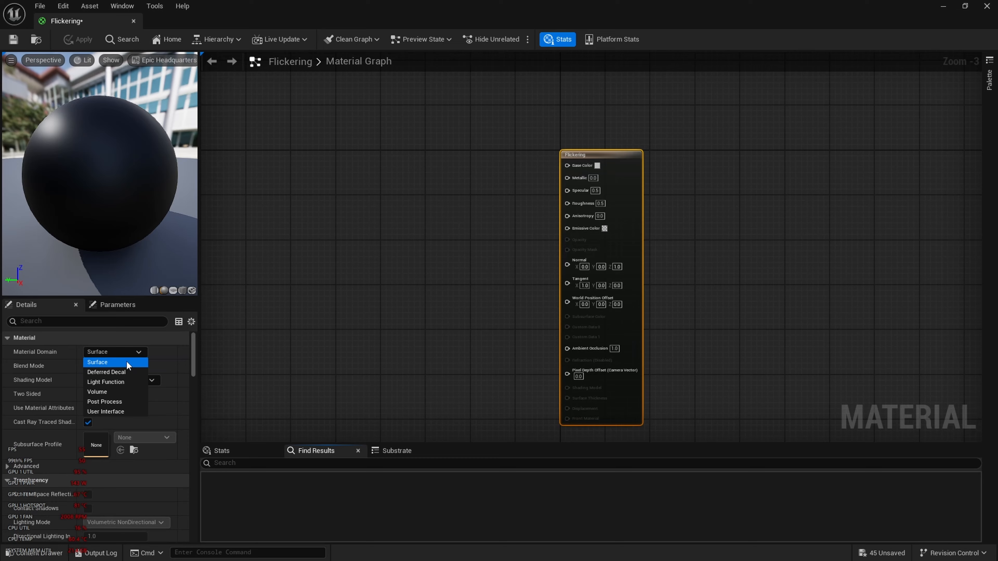
left_click(125, 382)
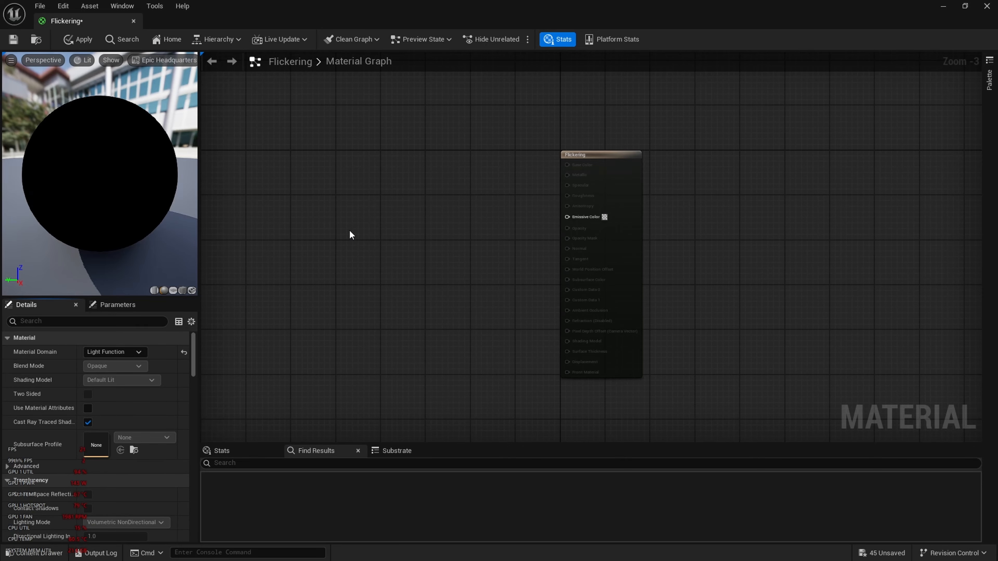
right_click(338, 200)
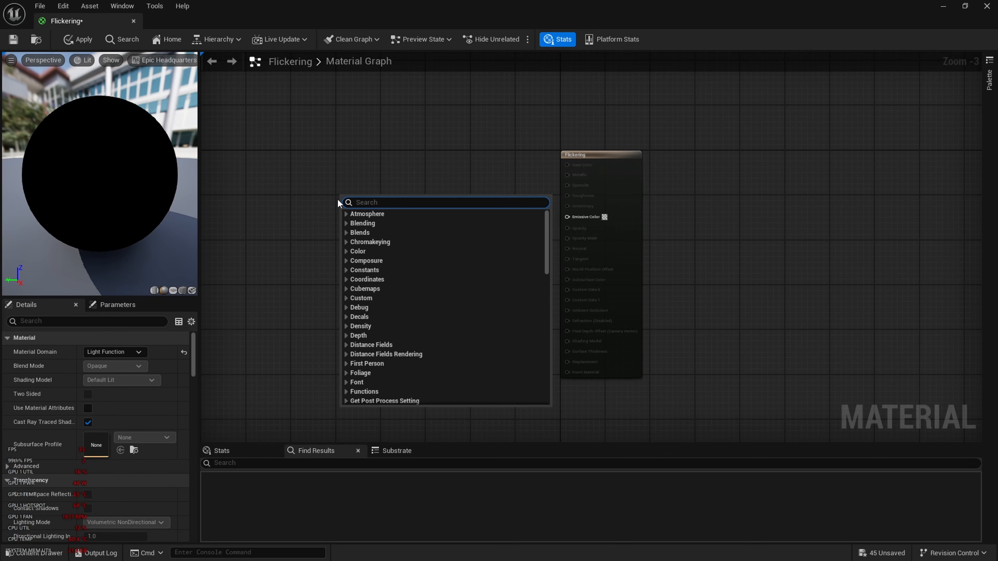
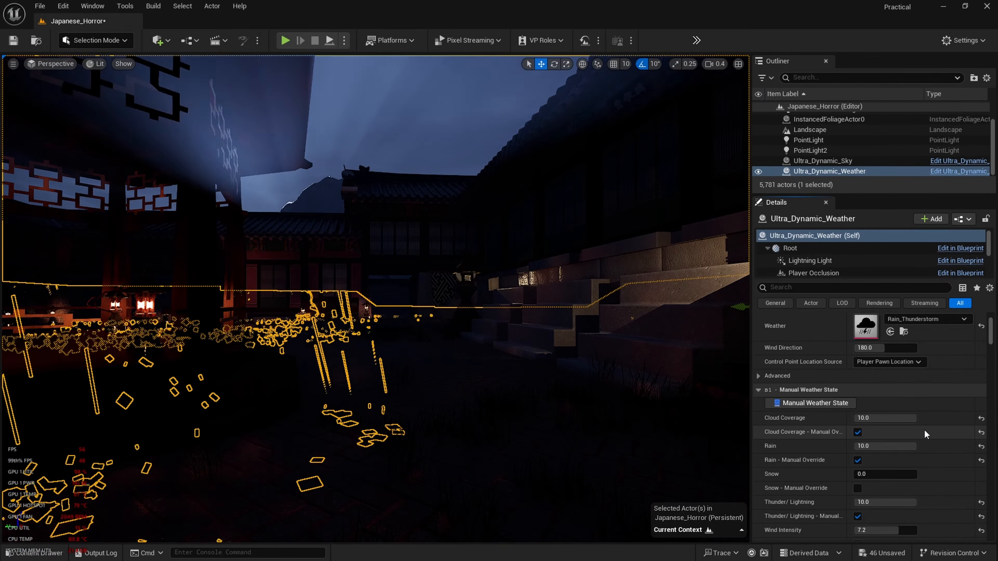
Set the manual weather fog of Ultra_Dynamic_Weather to 40
scroll(924, 428, "down", 1)
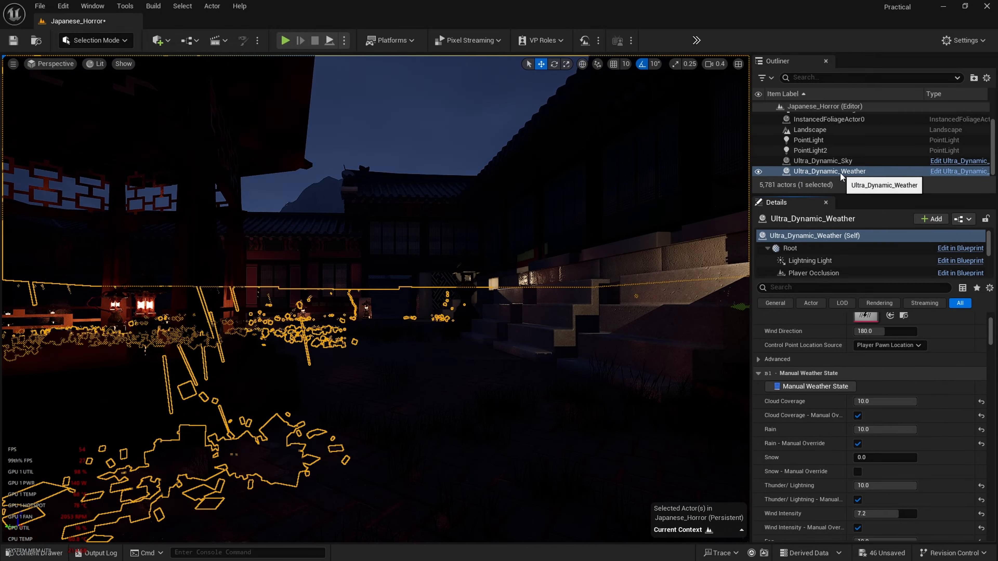
left_click(844, 161)
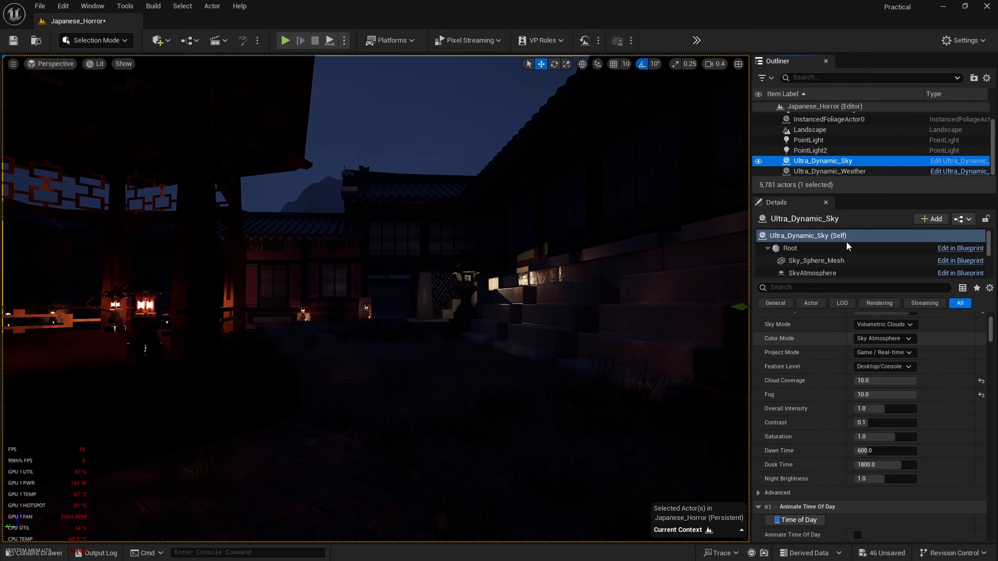
left_click(851, 172)
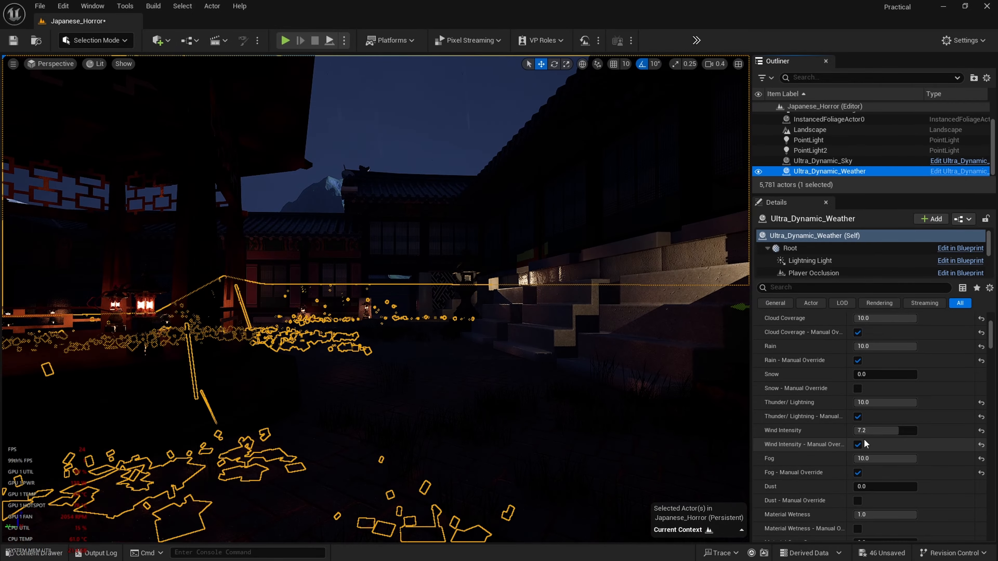
scroll(845, 429, "down", 2)
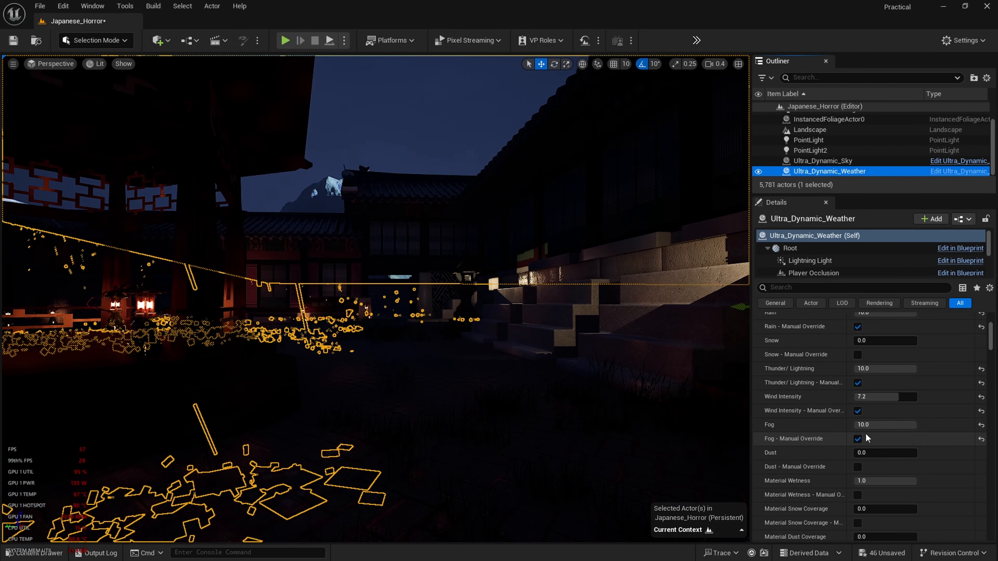
type("1")
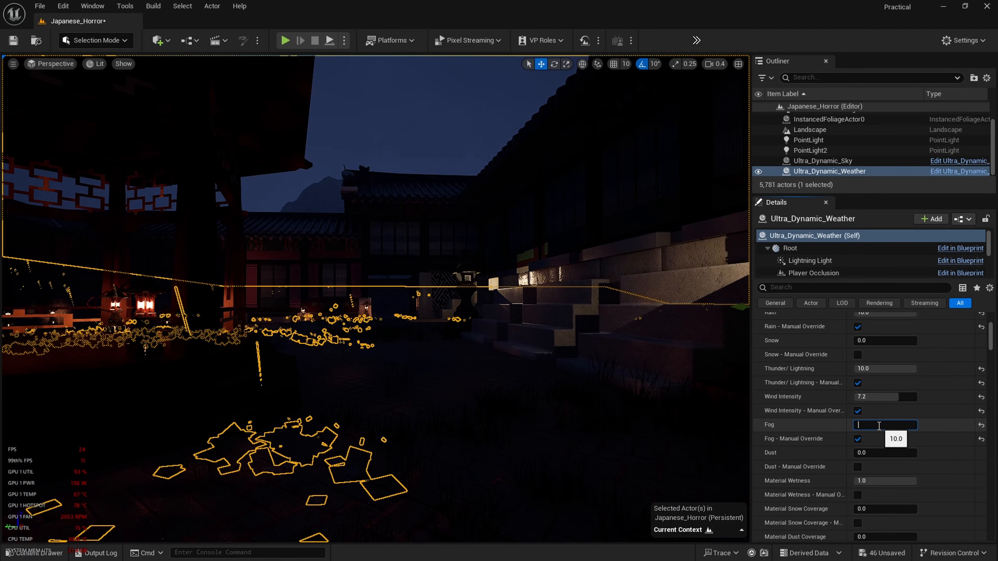
key("Return")
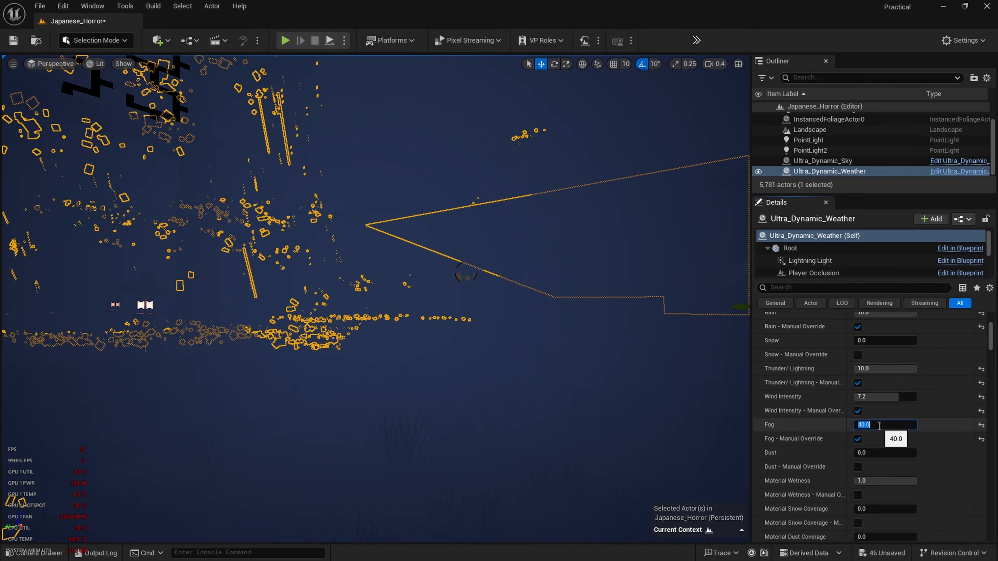
Set the weather fog to 20 and check the pavilion and stone lantern in the courtyard
left_click(869, 425)
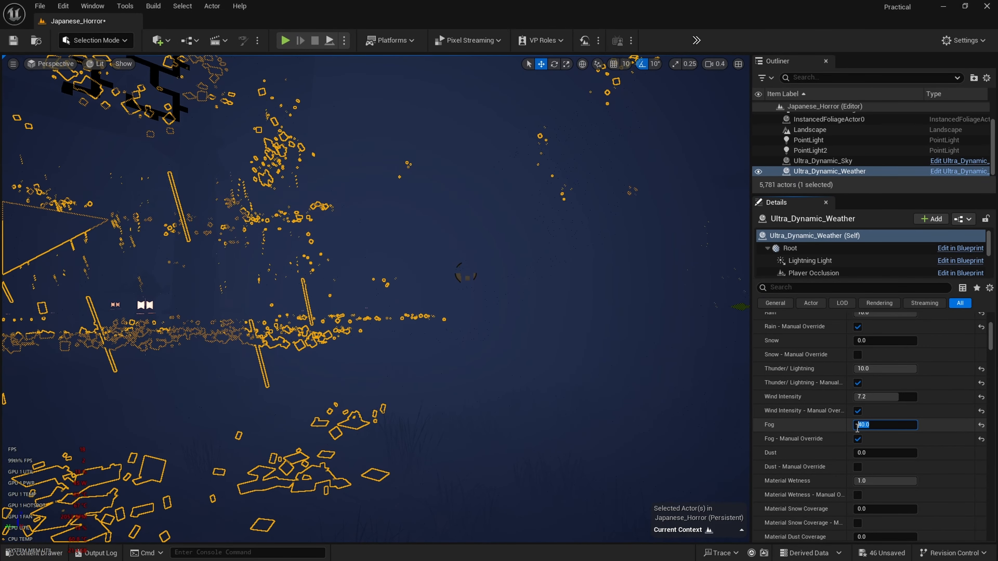
type("20")
key("Return")
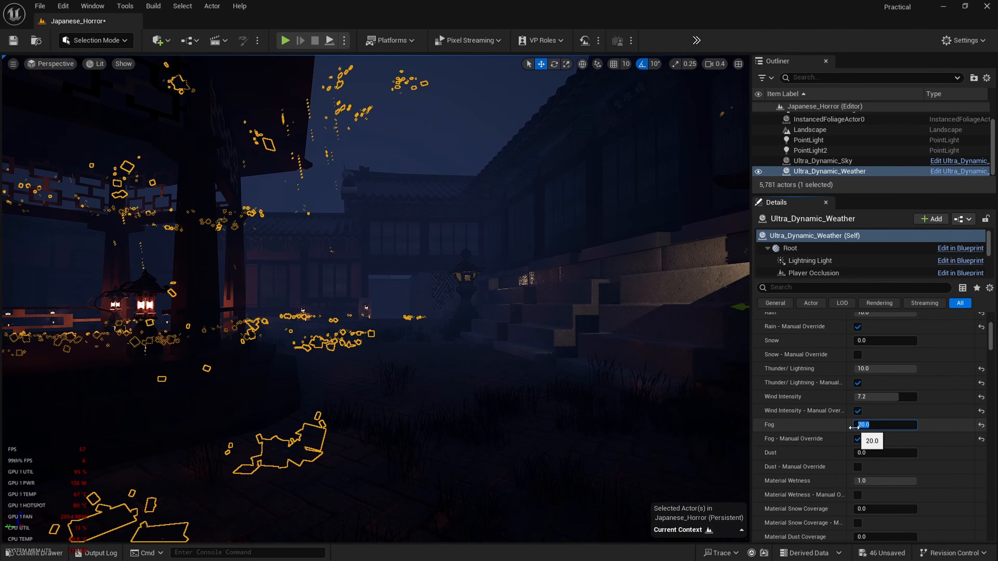
right_click_drag(553, 347, 545, 370)
left_click(552, 347)
key("s")
key("w")
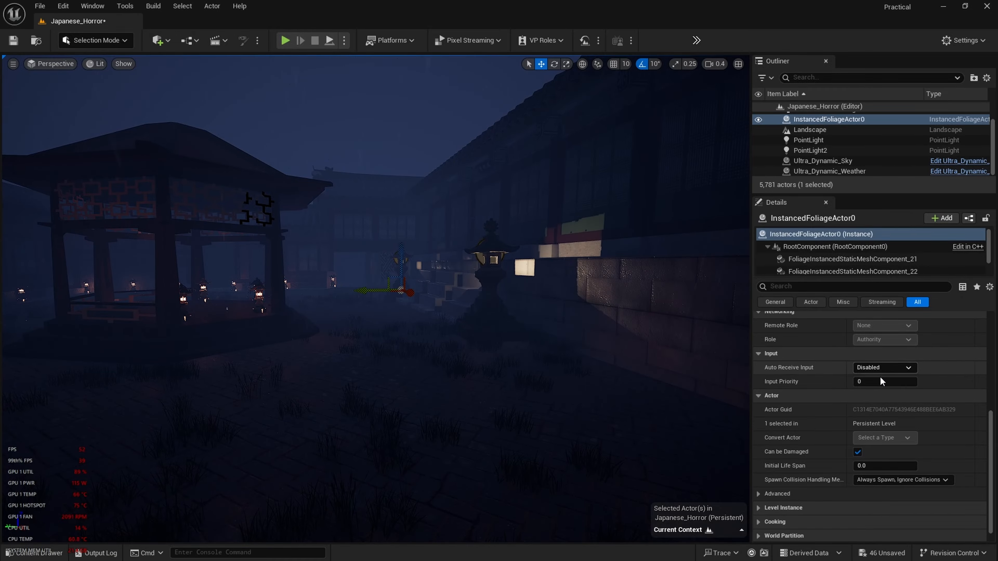
Try fog values of 5 and 10 on Ultra_Dynamic_Weather for comparison
left_click(845, 161)
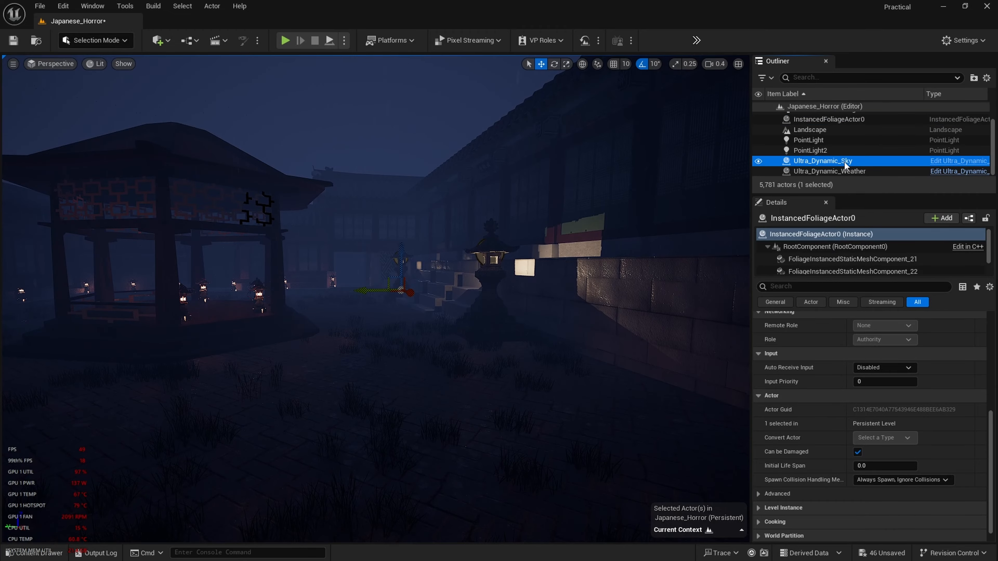
left_click(849, 171)
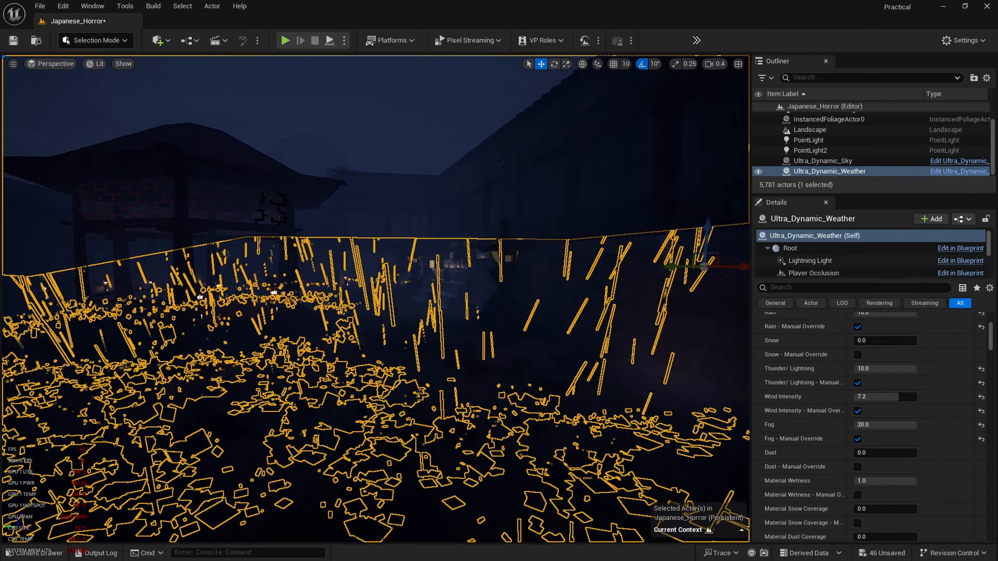
right_click_drag(693, 339, 670, 338)
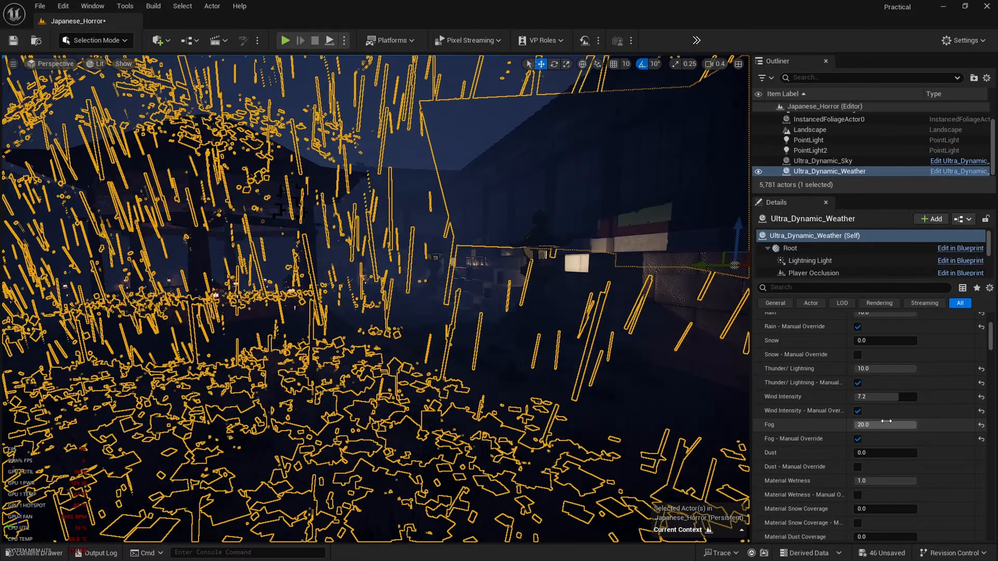
left_click(873, 425)
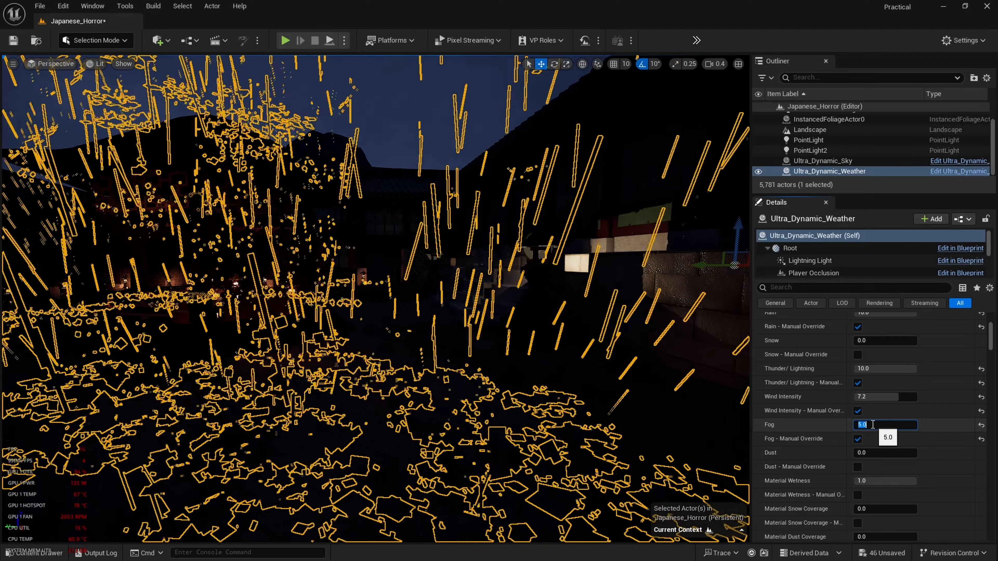
type("5.0")
double_click(873, 425)
type("10")
key("Return")
Try a weather fog of 15, and settle the fog value at 20
double_click(877, 424)
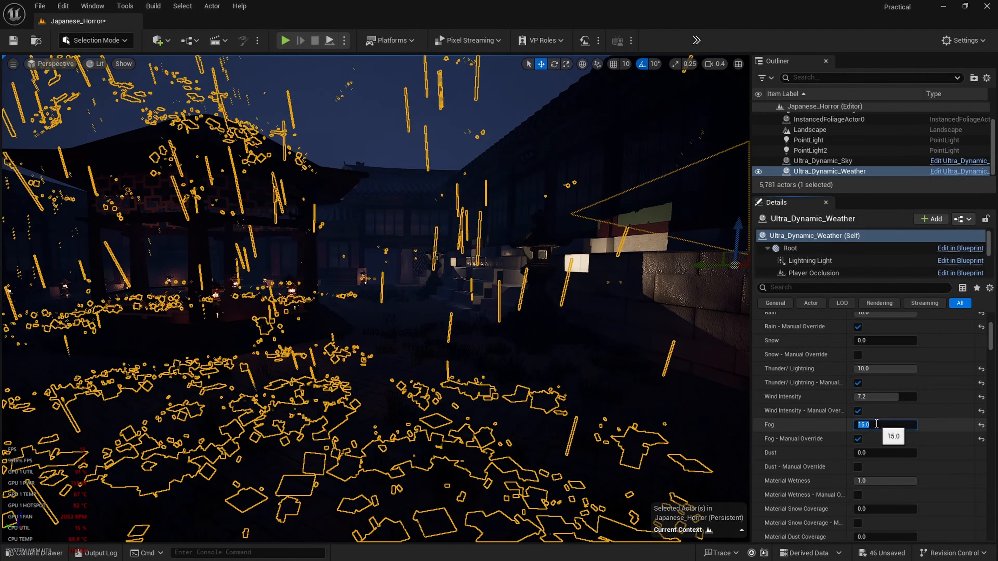
key("Return")
type("20")
key("Return")
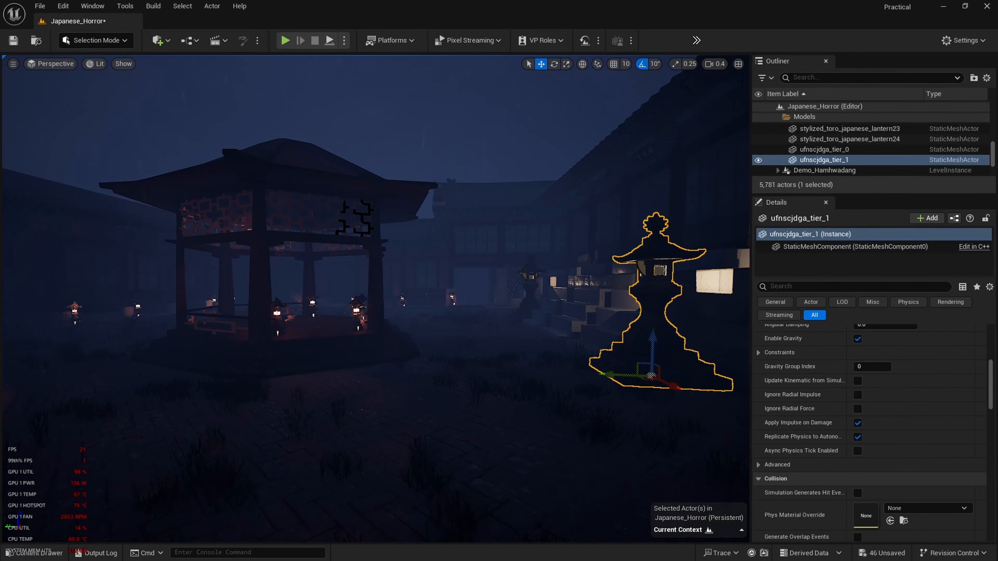
Examine the foggy storm atmosphere around the pavilion and stone lanterns from several distances and angles
right_click_drag(376, 299, 413, 282)
key("w")
key("s")
scroll(522, 296, "down", 1)
key("w")
scroll(409, 299, "up", 2)
scroll(412, 282, "down", 2)
right_click_drag(484, 401, 393, 417)
key("s")
scroll(484, 401, "up", 4)
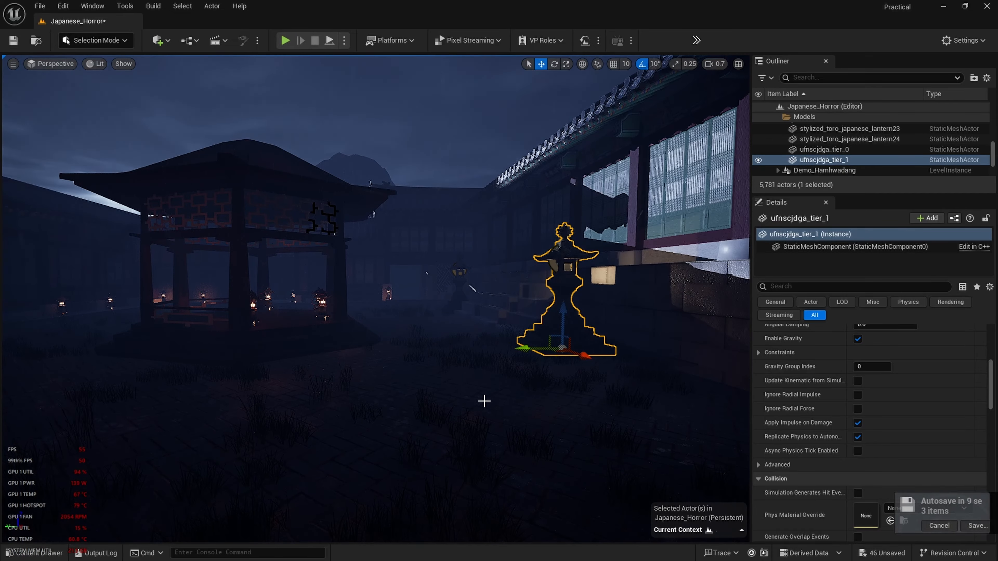
key("w")
mouse_move(375, 299)
right_mouse_down()
mouse_move(433, 301)
mouse_move(393, 300)
right_mouse_up()
key("s")
scroll(417, 301, "down", 3)
key("w")
mouse_move(531, 330)
right_mouse_down()
mouse_move(545, 327)
mouse_move(532, 330)
right_mouse_up()
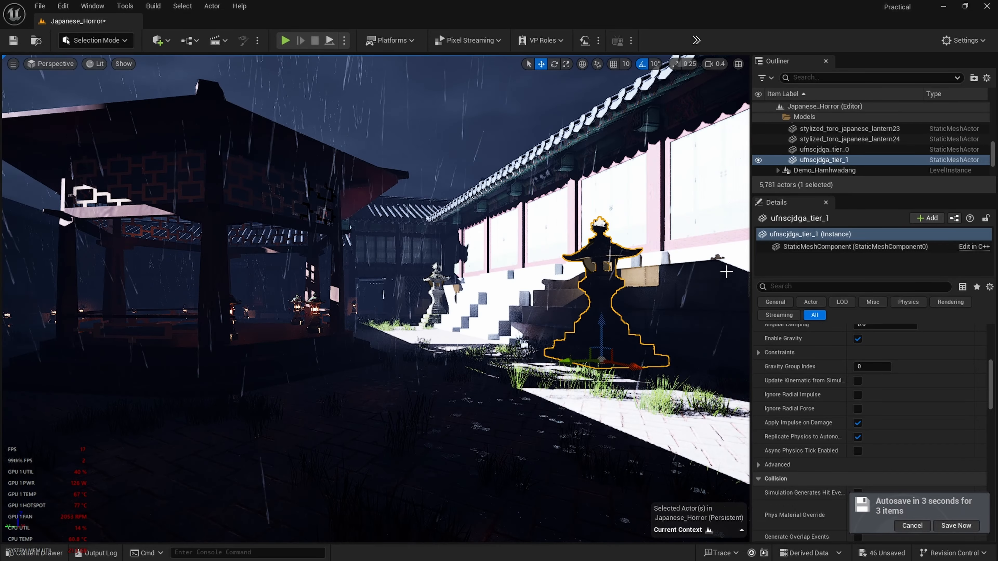
Clear the stone lantern selection and examine the pavilion and courtyard under the lightning and fog
right_click_drag(606, 290, 574, 290)
key("s")
scroll(606, 291, "down", 2)
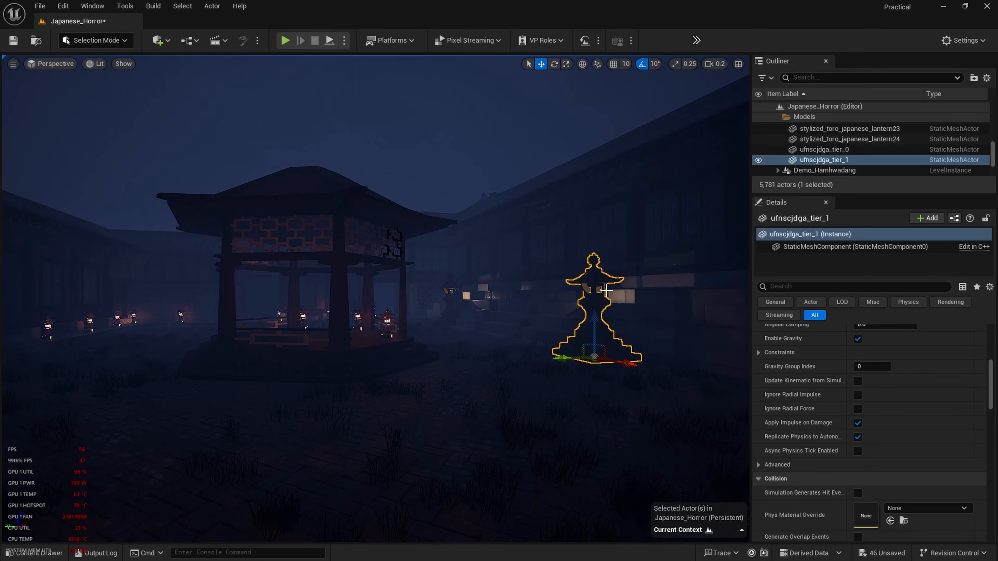
mouse_move(574, 290)
right_mouse_down()
mouse_move(605, 300)
mouse_move(606, 291)
mouse_move(562, 289)
right_mouse_up()
key("w")
scroll(574, 290, "up", 3)
right_click_drag(573, 356, 552, 364)
left_click(550, 356)
key("Escape")
key("w")
key("s")
scroll(609, 366, "up", 1)
key("w")
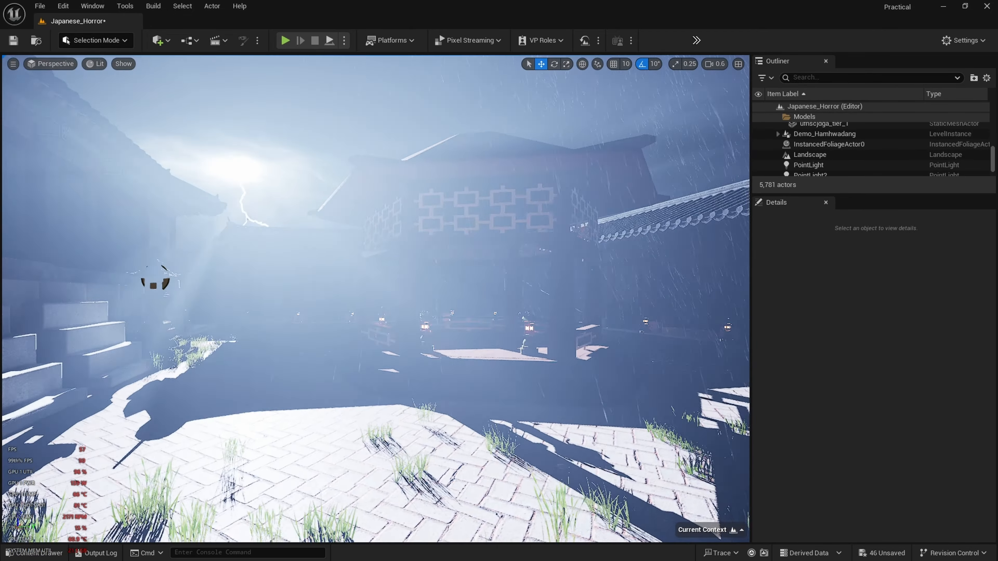
key("w")
right_click_drag(552, 364, 664, 364)
key("w")
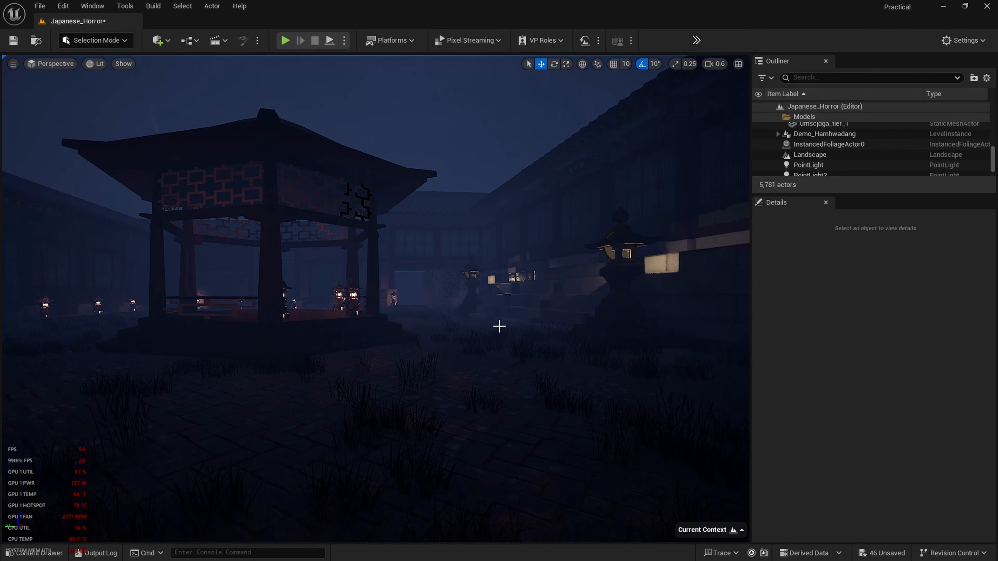
Examine the courtyard lanterns from several distances and inspect the pavilion's interior and railings
key("w")
right_click_drag(499, 326, 499, 324)
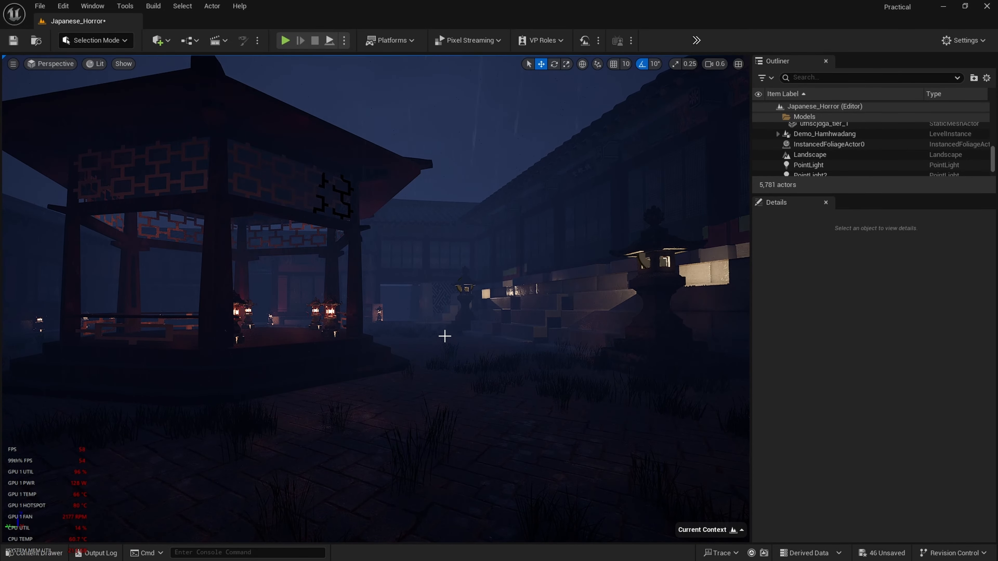
mouse_move(435, 342)
right_mouse_down()
mouse_move(409, 340)
mouse_move(507, 332)
mouse_move(324, 332)
mouse_move(499, 327)
mouse_move(378, 327)
mouse_move(431, 344)
right_mouse_up()
key("w")
key("w")
key("s")
key("w")
key("s")
key("w")
key("w")
scroll(346, 330, "up", 2)
key("s")
key("w")
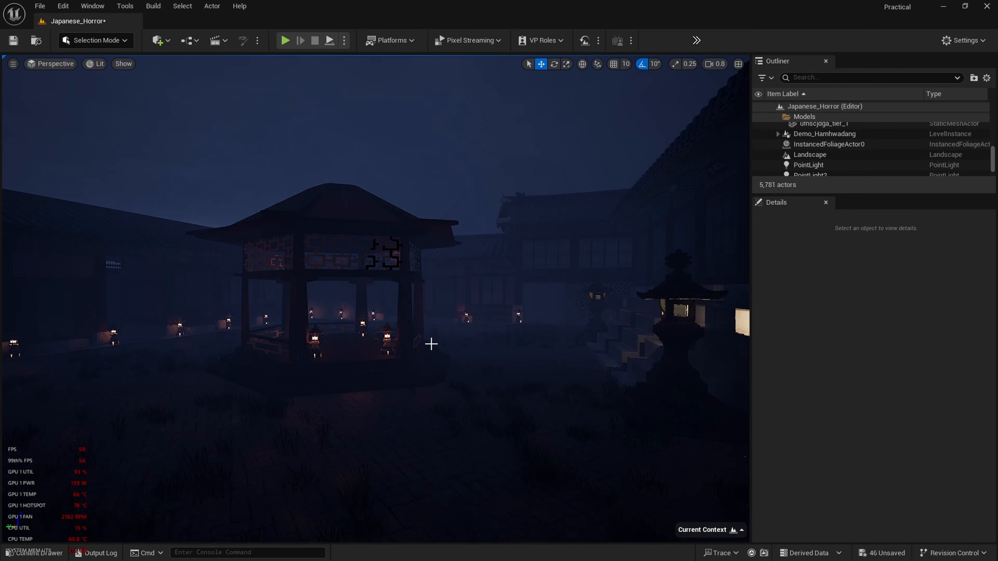
right_click_drag(429, 339, 501, 336)
key("w")
key("s")
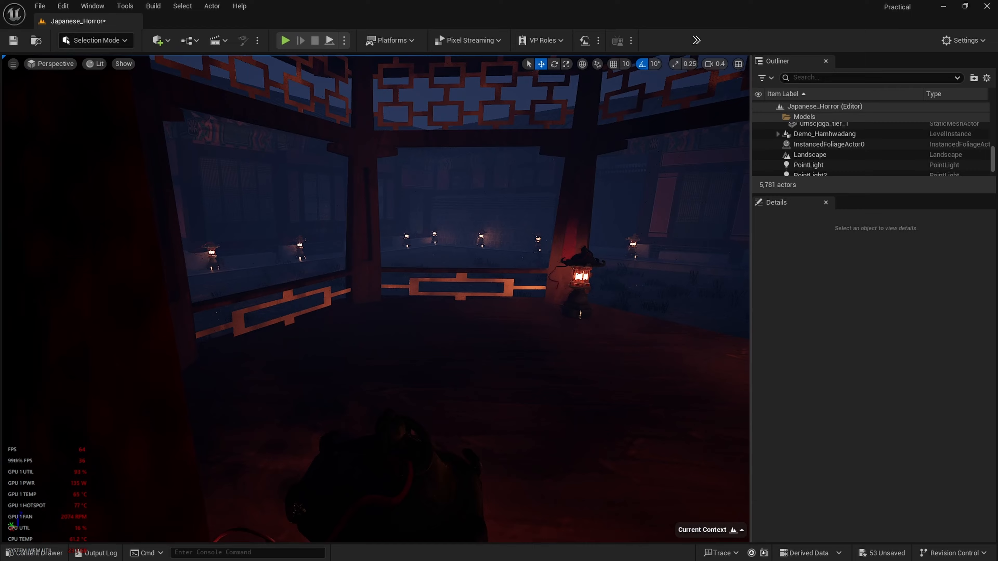
key("w")
right_click_drag(376, 299, 371, 341)
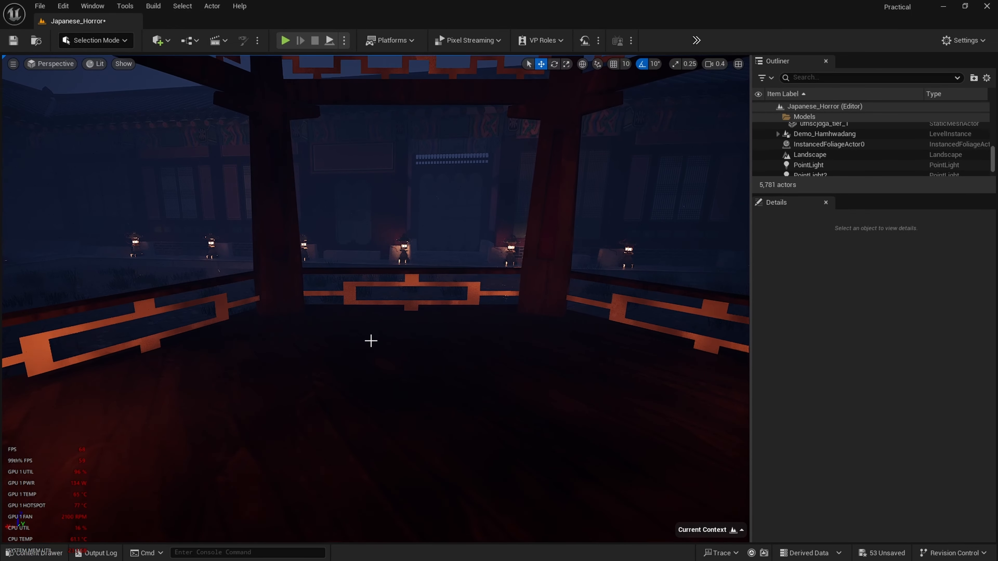
Open the High folder of the Japanese_Metal_Lantern_vfvjccaqx asset in the project's Megascans 3D content
left_click(38, 553)
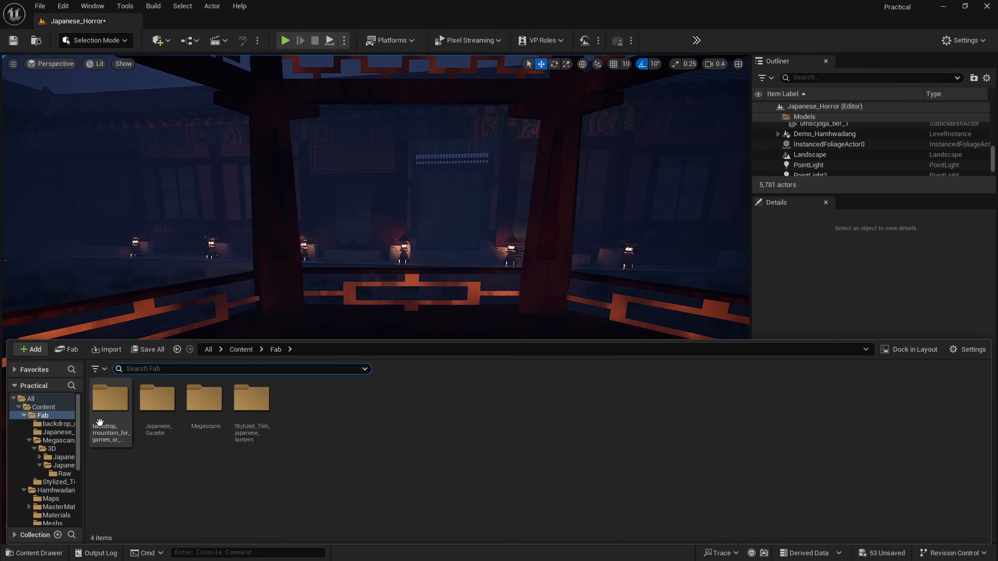
left_click(43, 407)
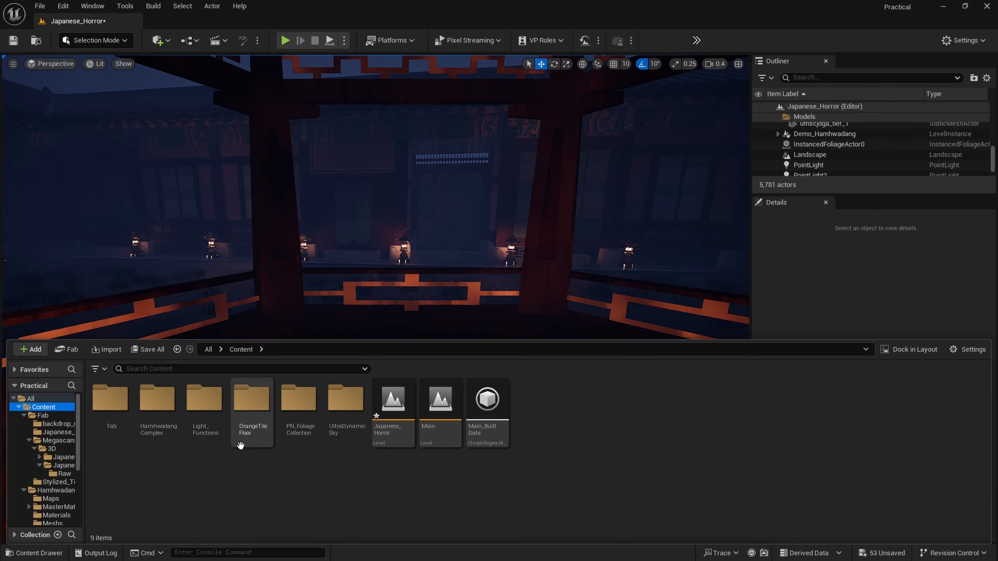
double_click(168, 440)
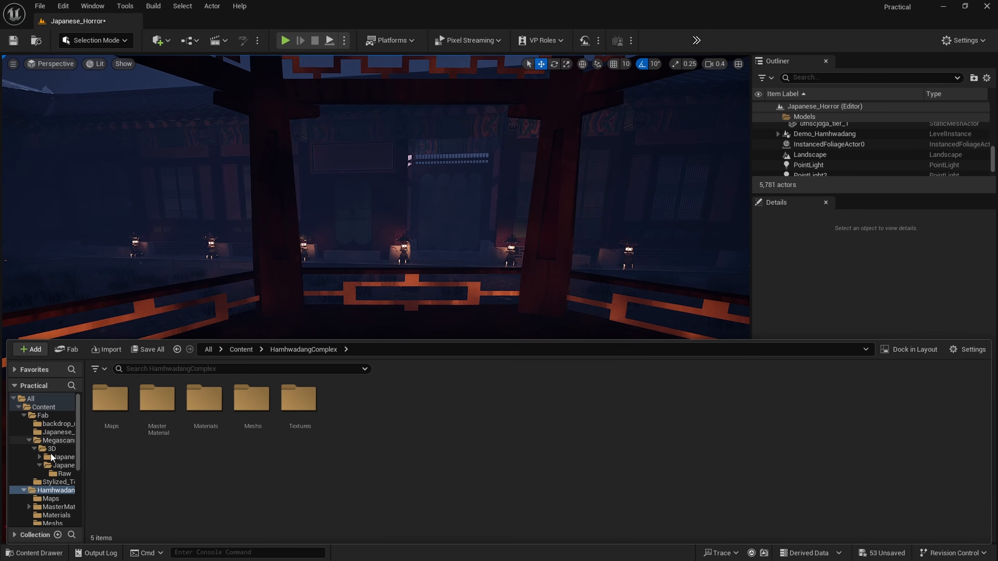
left_click(54, 409)
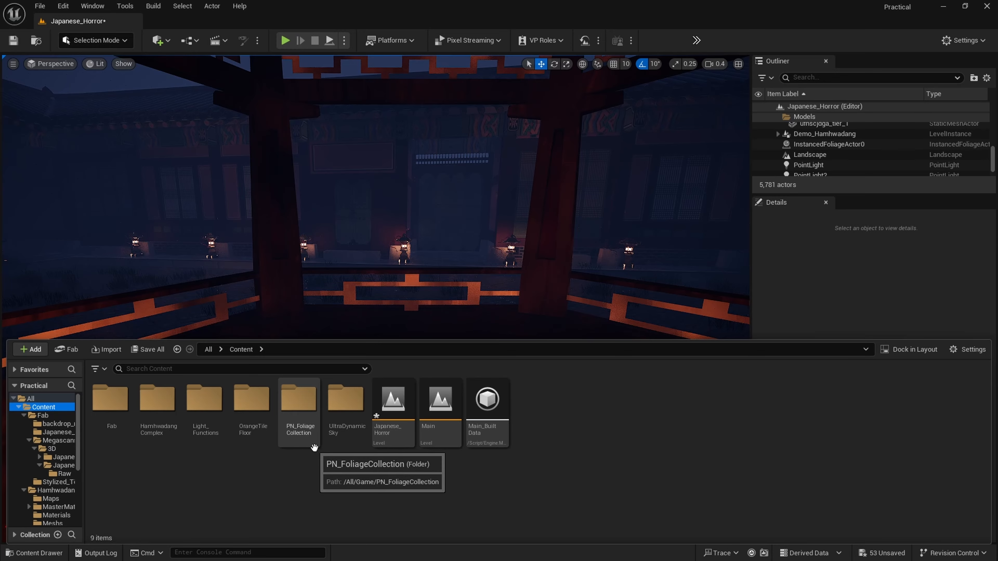
double_click(118, 435)
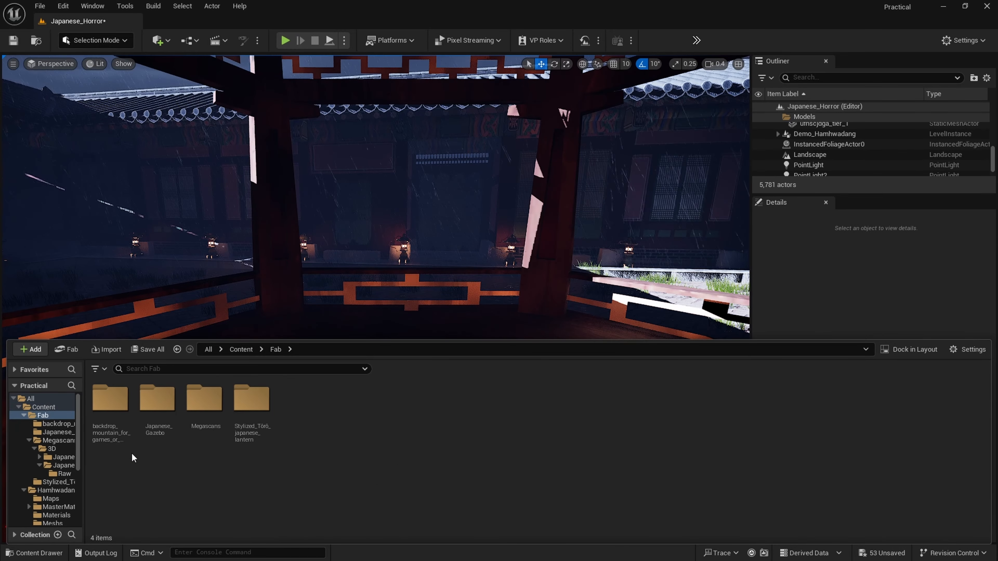
double_click(205, 431)
double_click(113, 419)
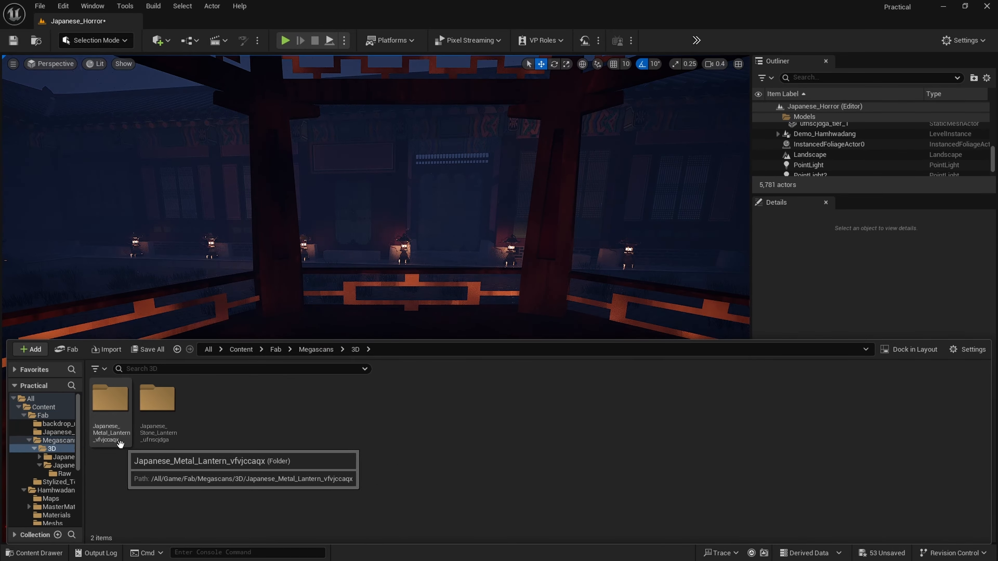
double_click(111, 405)
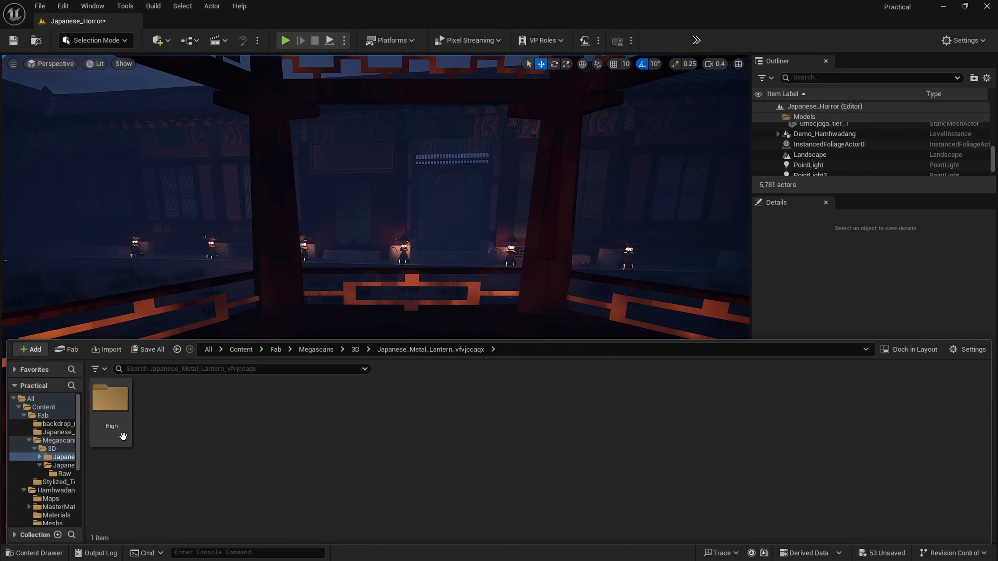
double_click(111, 405)
Place the metal lantern mesh vfvjccaqx_tier_1 on the pavilion floor near the railing, rotated -10° about Z
left_click_drag(346, 414, 422, 352)
key("w")
right_click_drag(368, 410, 368, 409)
key("a")
key("e")
left_click_drag(405, 415, 392, 416)
right_click_drag(392, 415, 424, 407)
key("a")
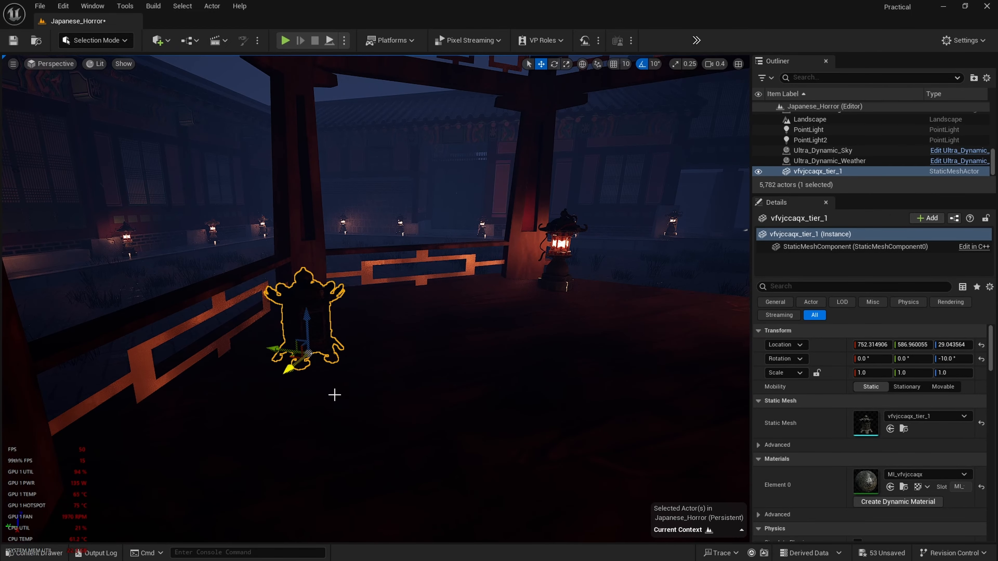
Try the metal lantern beneath the pavilion roof at about Y 554 and Z 144
right_click_drag(334, 395, 578, 335)
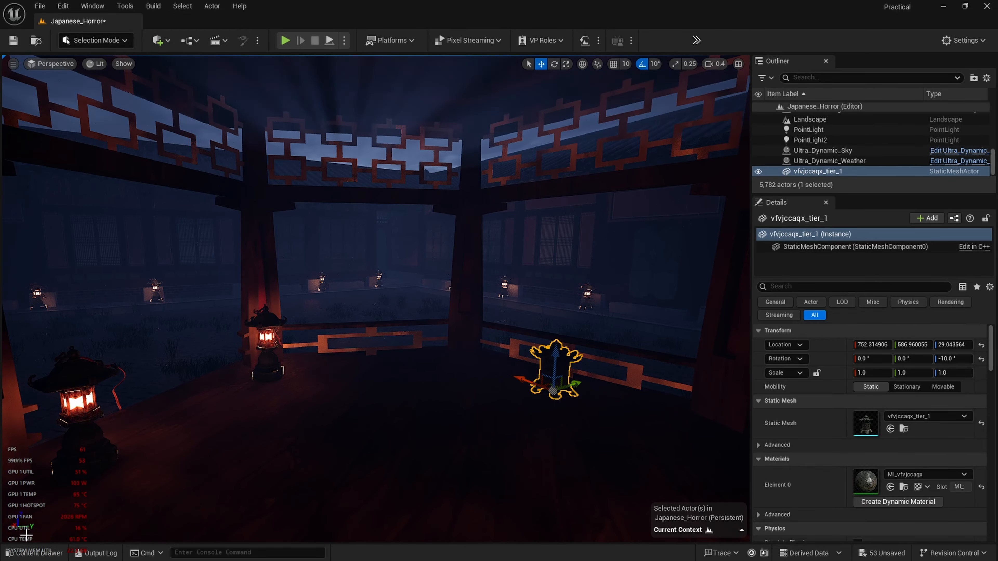
key("ctrl+b")
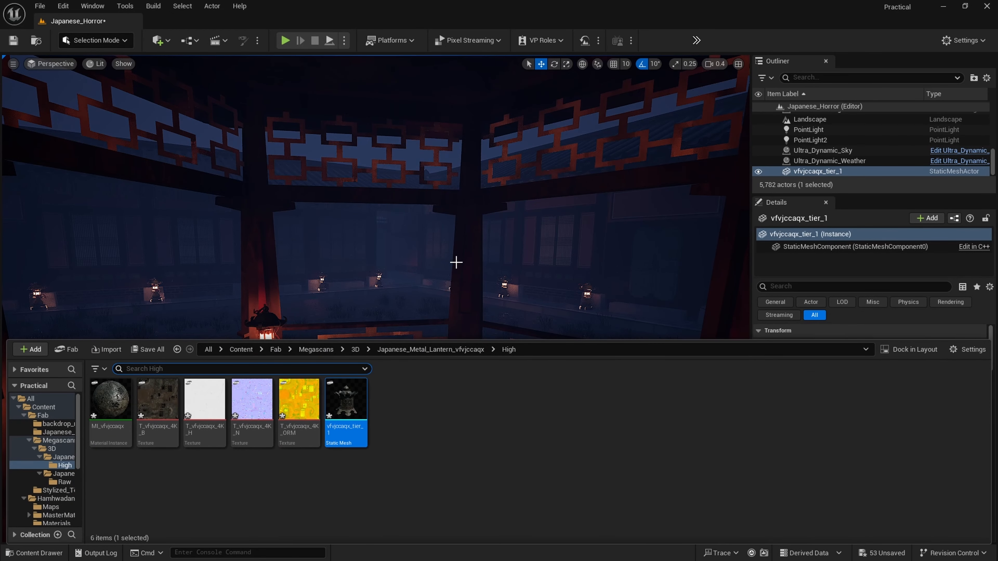
right_click_drag(470, 298, 495, 312)
left_click_drag(453, 306, 463, 96)
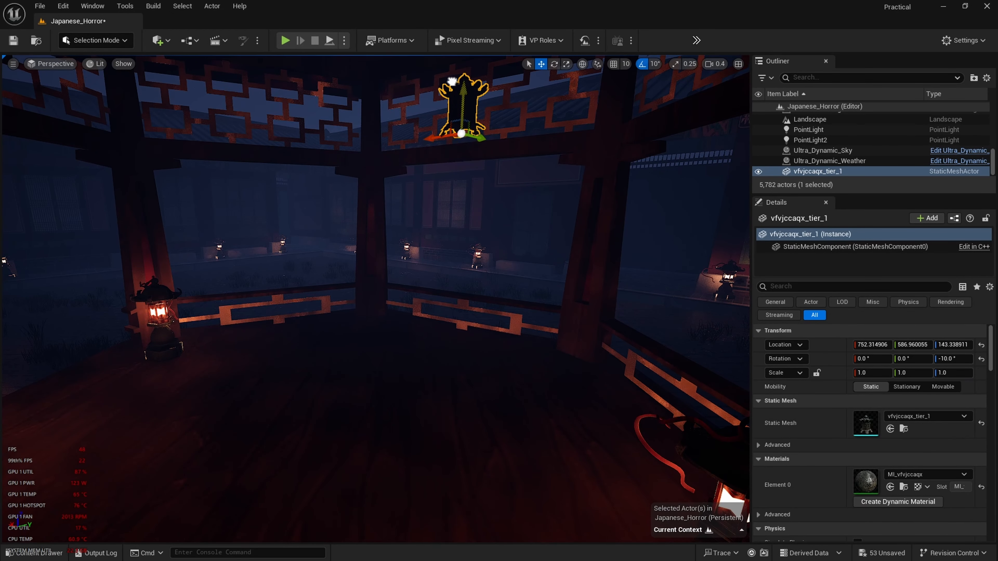
right_click_drag(463, 96, 478, 420)
key("a")
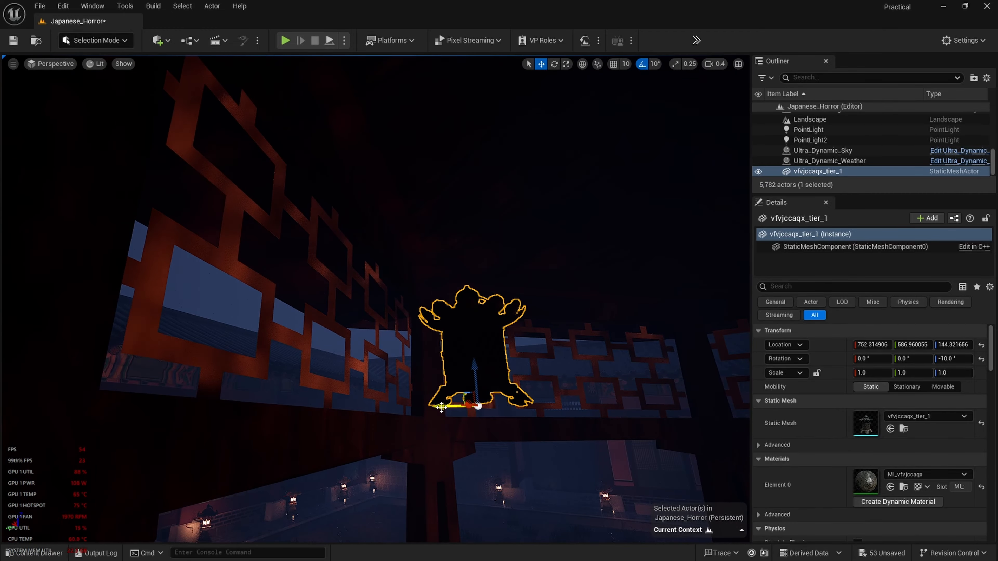
right_click_drag(625, 437, 539, 366)
scroll(492, 378, "up", 2)
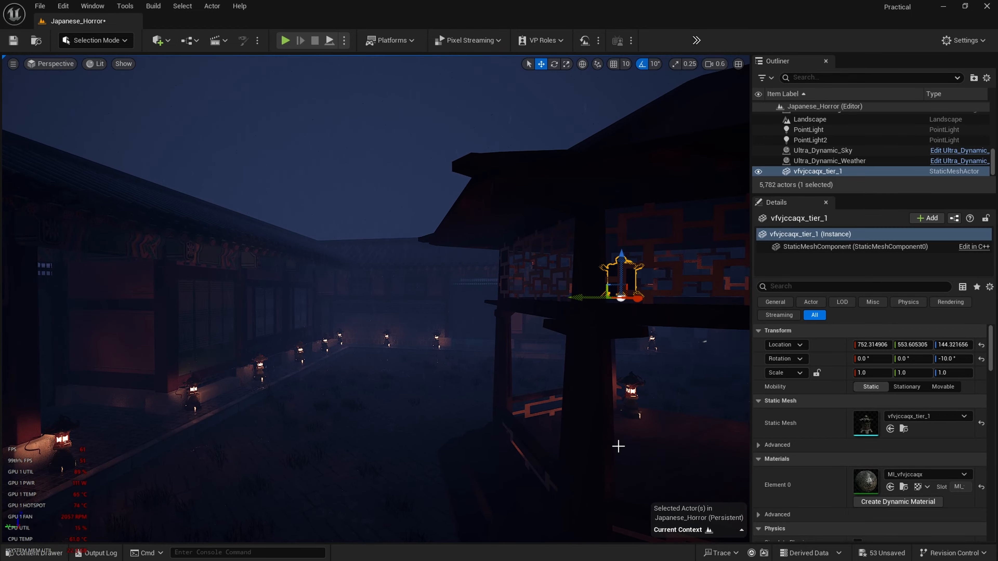
Move the metal lantern to the building's recessed doorway, at about Y 997 and Z 130
left_click_drag(603, 308, 124, 302)
right_click_drag(263, 185, 216, 186)
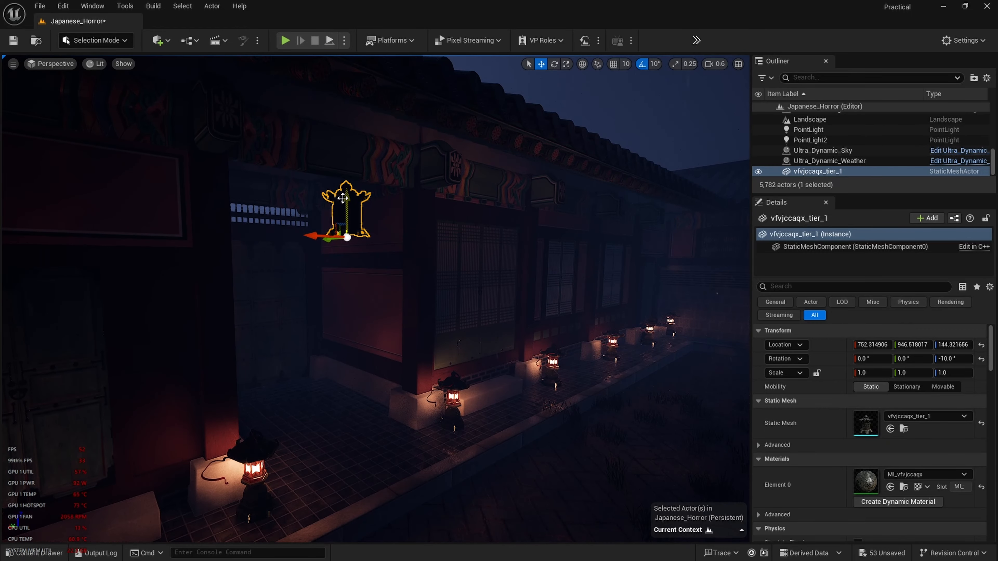
right_click_drag(350, 332, 359, 334)
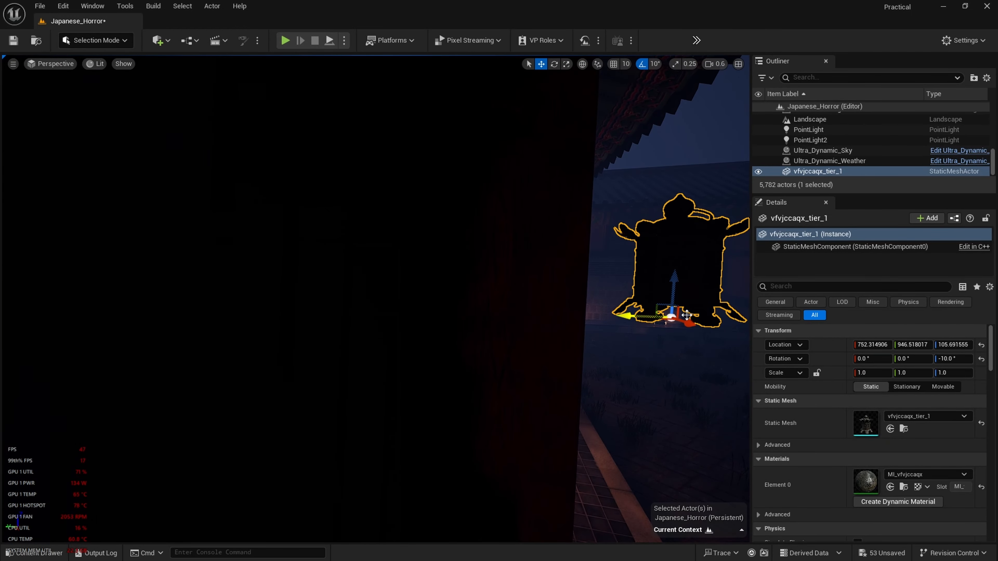
left_click_drag(632, 319, 411, 309)
right_click_drag(490, 325, 428, 313)
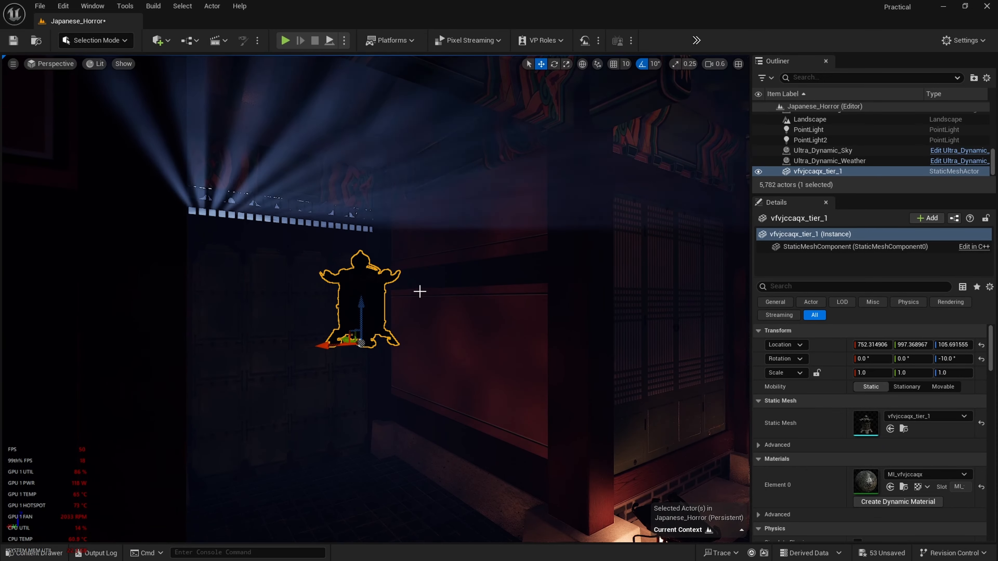
left_click_drag(363, 303, 364, 302)
Shift the metal lantern deeper into the doorway recess, to about Y 1042
right_click_drag(357, 247, 393, 204)
key("w")
scroll(357, 192, "down", 4)
key("s")
key("a")
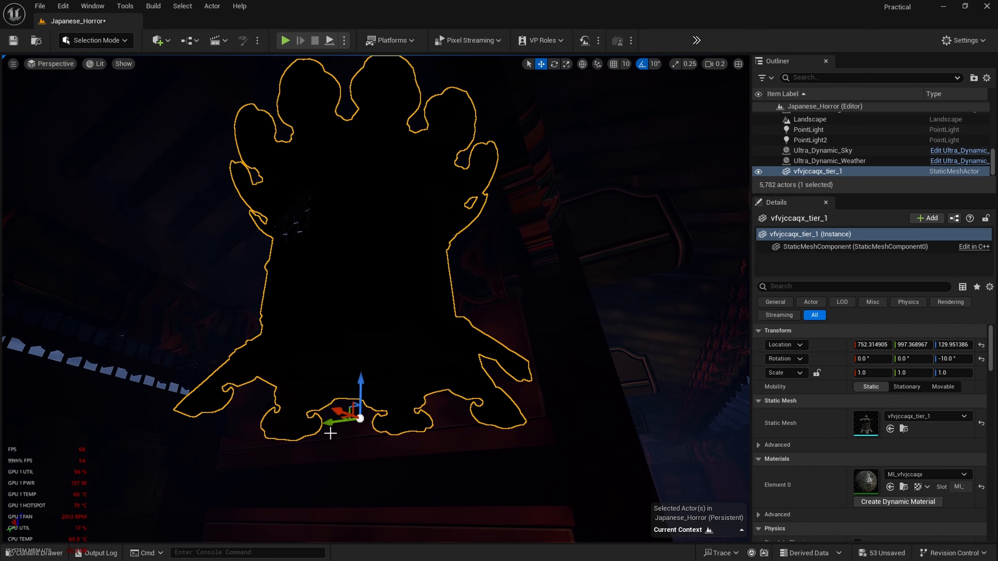
left_click_drag(334, 422, 114, 419)
mouse_move(191, 419)
right_mouse_down()
mouse_move(146, 416)
mouse_move(165, 388)
mouse_move(195, 419)
right_mouse_up()
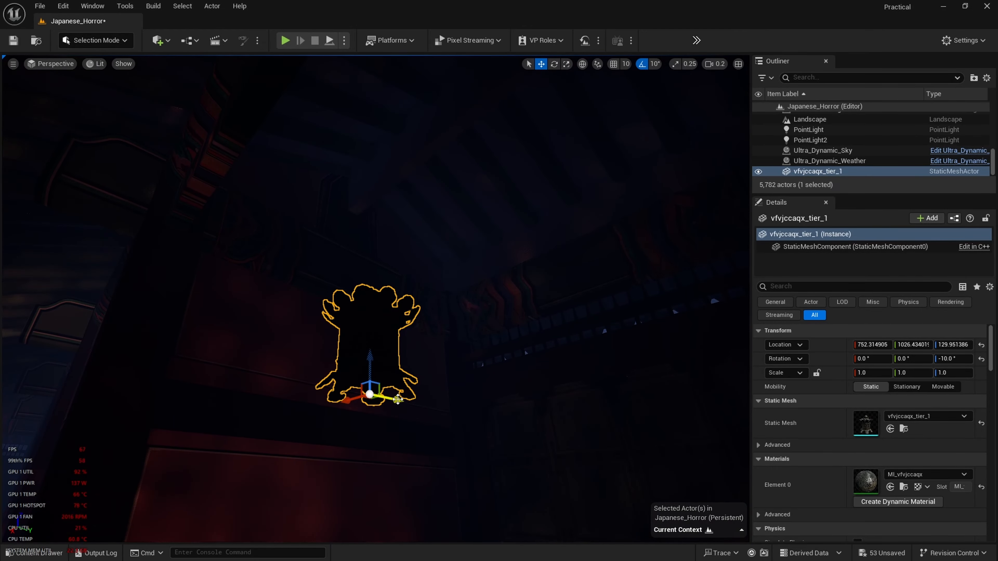
left_click_drag(462, 404, 437, 400)
Center the metal lantern between the doorway's side walls at about X 737
right_click_drag(437, 400, 351, 415)
key("a")
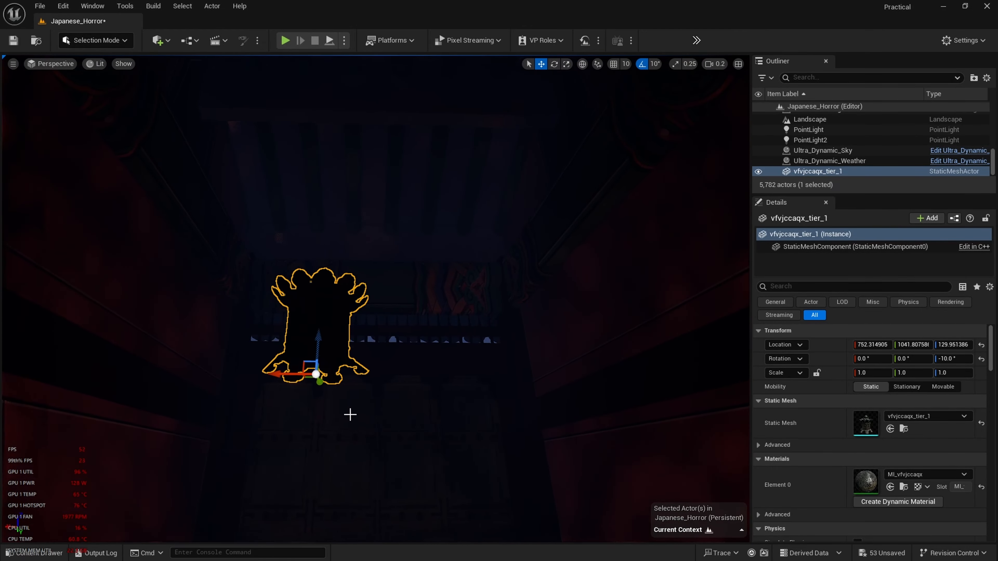
mouse_move(287, 378)
right_mouse_down()
mouse_move(331, 376)
mouse_move(291, 378)
right_mouse_up()
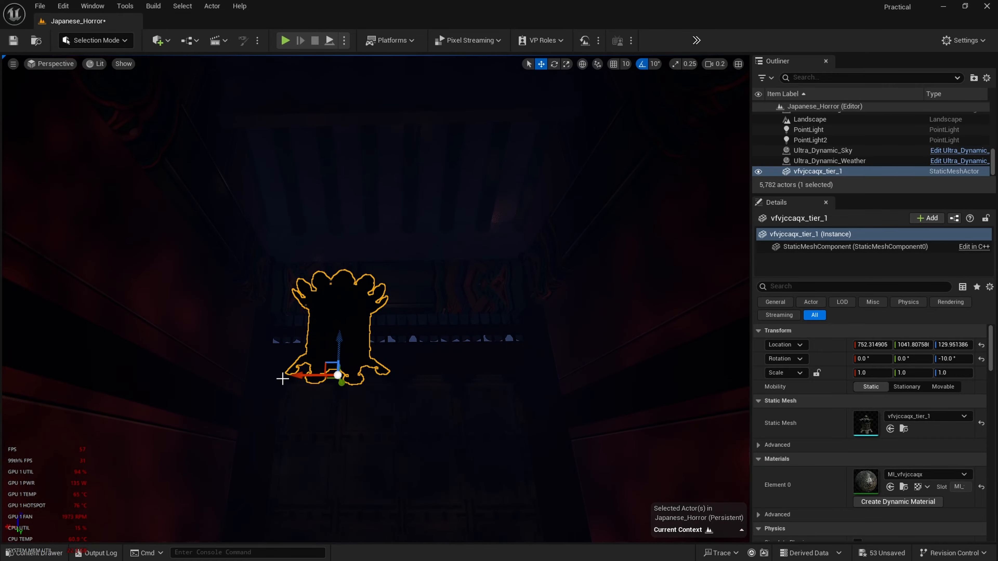
scroll(398, 395, "down", 1)
key("w")
right_click_drag(398, 394, 426, 354)
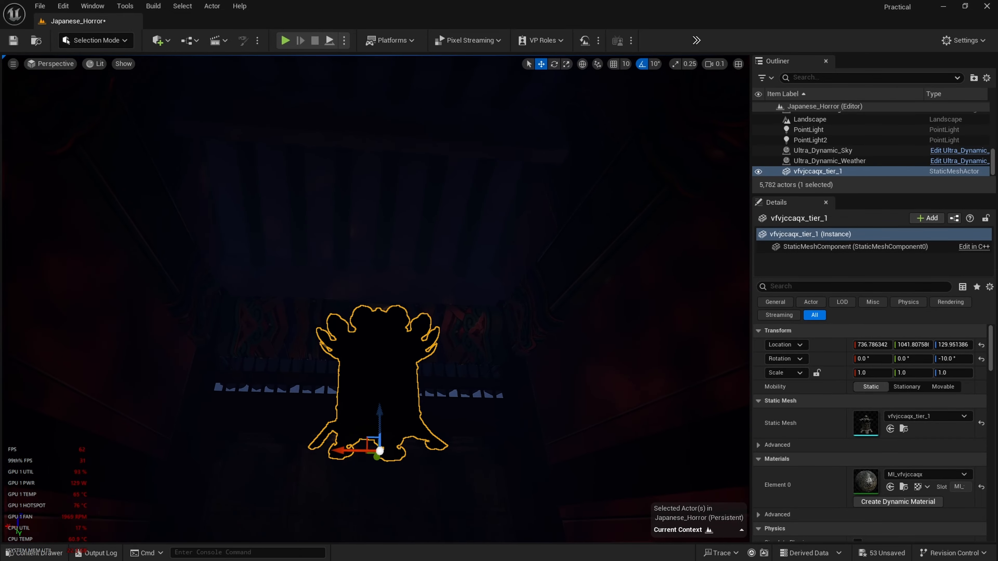
Place a point light at the doorway's metal lantern, at about X 737, Y 1041 and Z 168
scroll(405, 390, "up", 1)
key("s")
mouse_move(405, 391)
right_mouse_down()
mouse_move(405, 413)
mouse_move(413, 384)
mouse_move(404, 391)
right_mouse_up()
key("w")
key("s")
scroll(405, 390, "up", 1)
left_click_drag(368, 242, 372, 315)
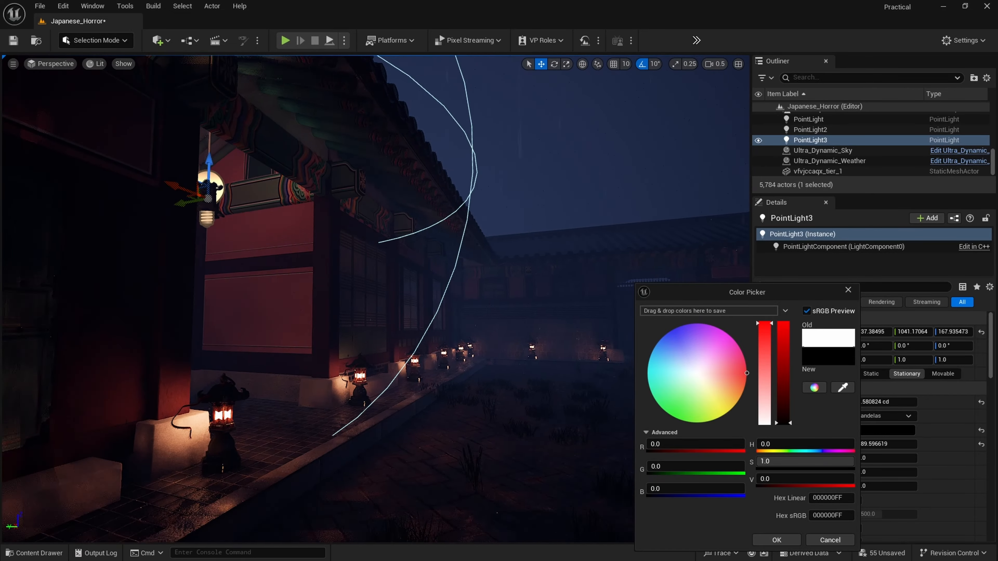
Try dark red light colors with brightness values 0.088542 and 0.041667, comparing the doorway glow from the courtyard
left_click_drag(780, 421, 781, 412)
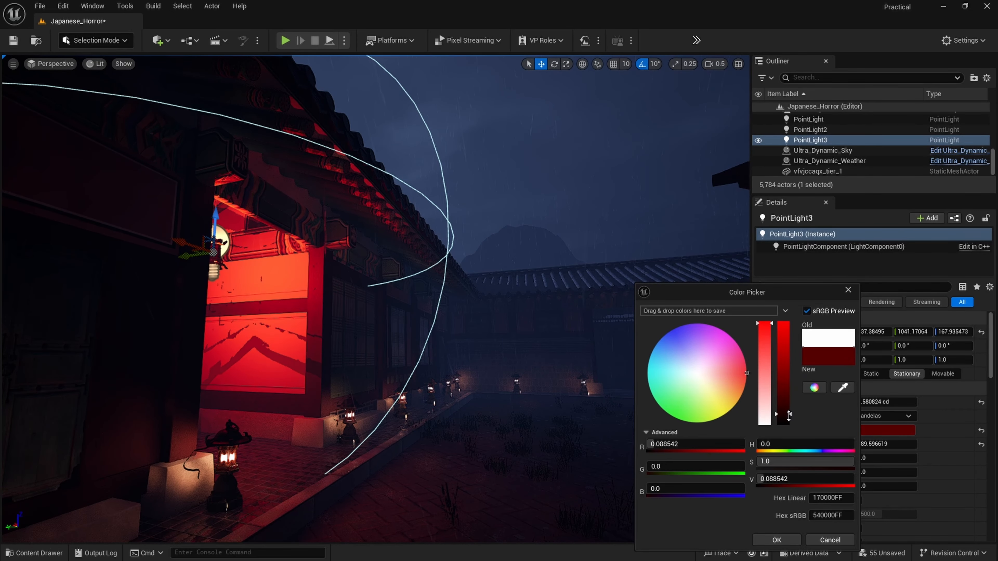
mouse_move(492, 340)
right_mouse_down()
mouse_move(408, 322)
mouse_move(403, 285)
mouse_move(460, 322)
mouse_move(479, 320)
mouse_move(472, 290)
mouse_move(492, 324)
mouse_move(519, 340)
mouse_move(481, 345)
right_mouse_up()
key("s")
key("w")
key("s")
key("w")
key("s")
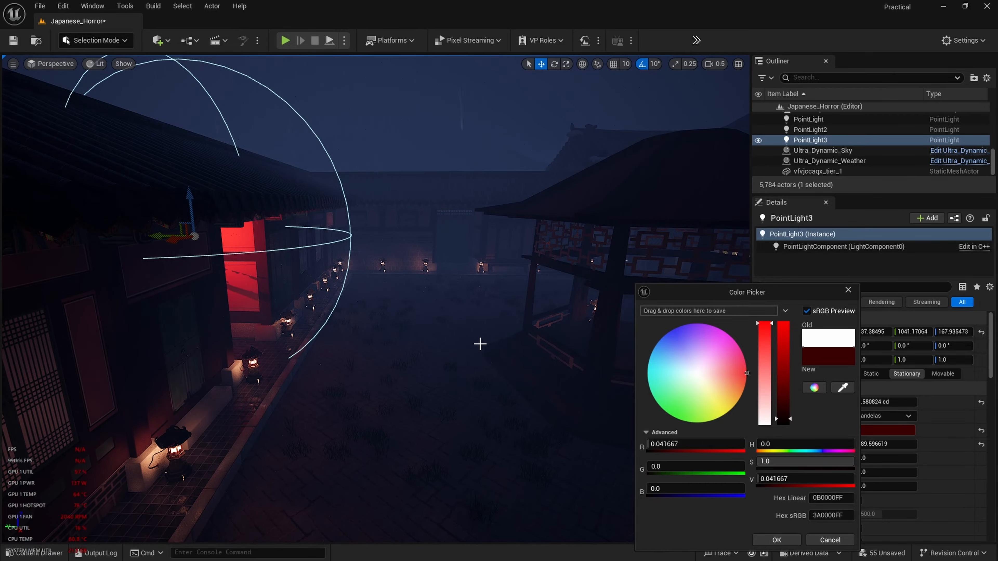
Set the doorway point light's color to a very dark red with a brightness value of 0.020833
left_click_drag(779, 420, 781, 405)
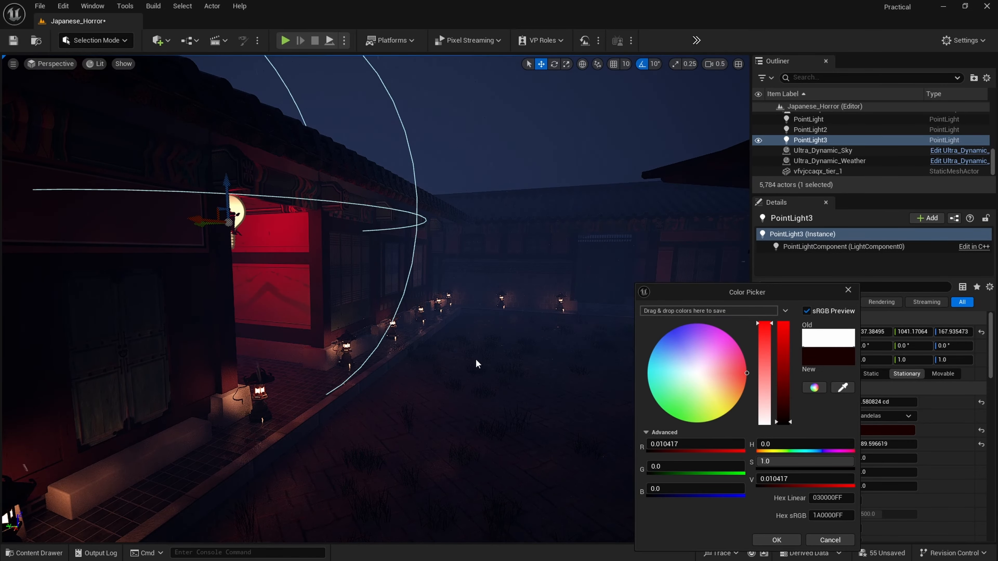
mouse_move(476, 361)
right_mouse_down()
mouse_move(463, 351)
mouse_move(467, 361)
right_mouse_up()
key("w")
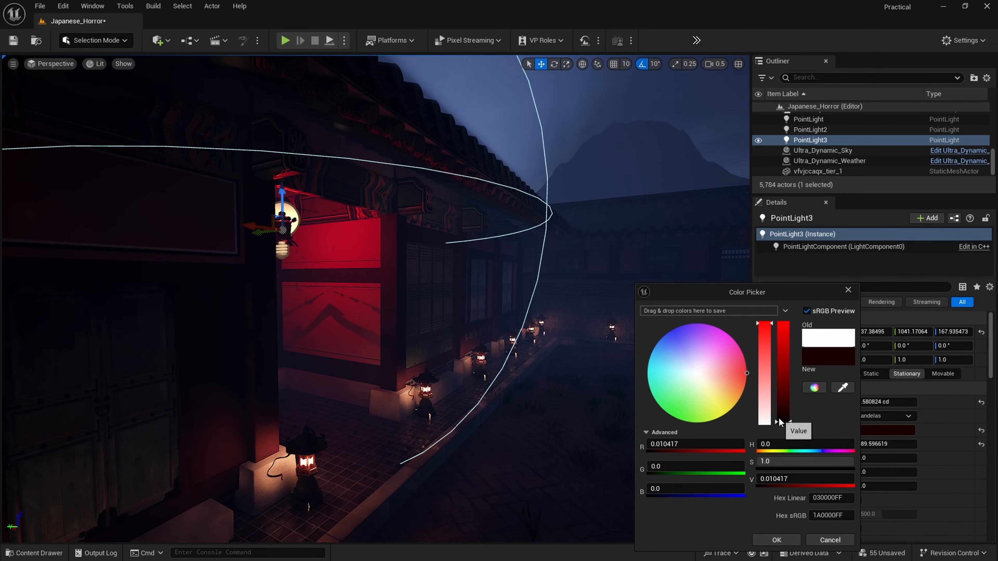
left_click_drag(779, 422, 783, 420)
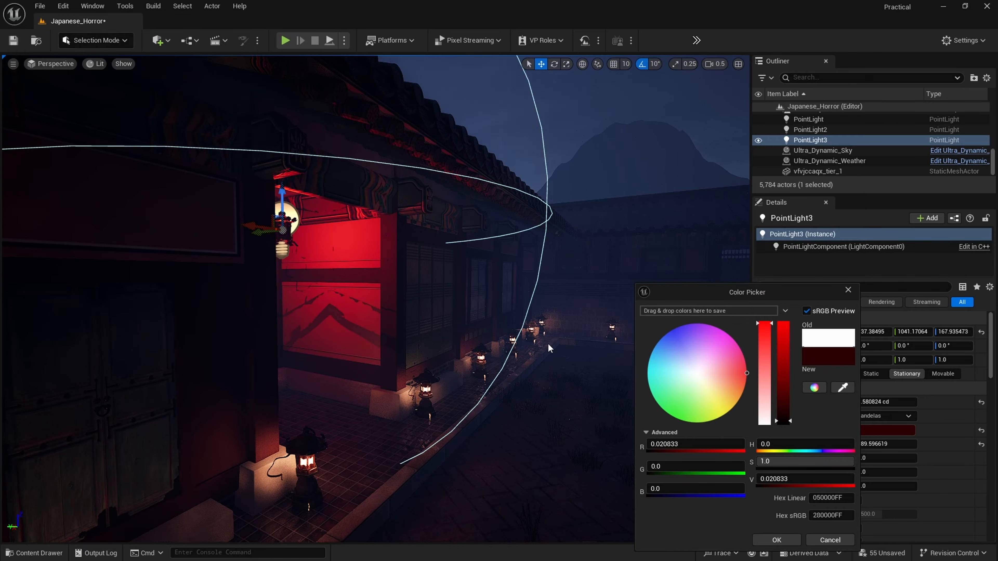
right_click_drag(550, 349, 445, 314)
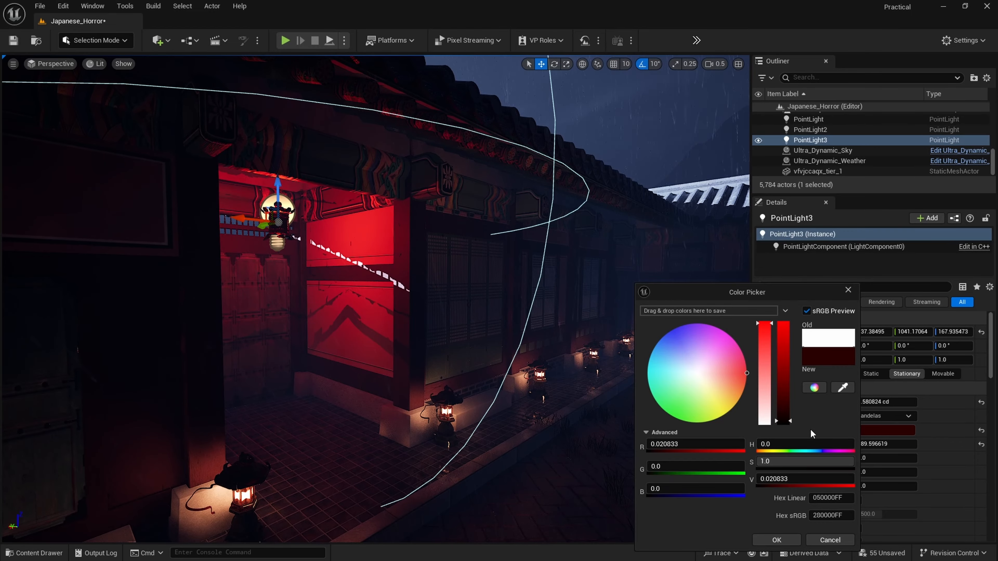
left_click(784, 539)
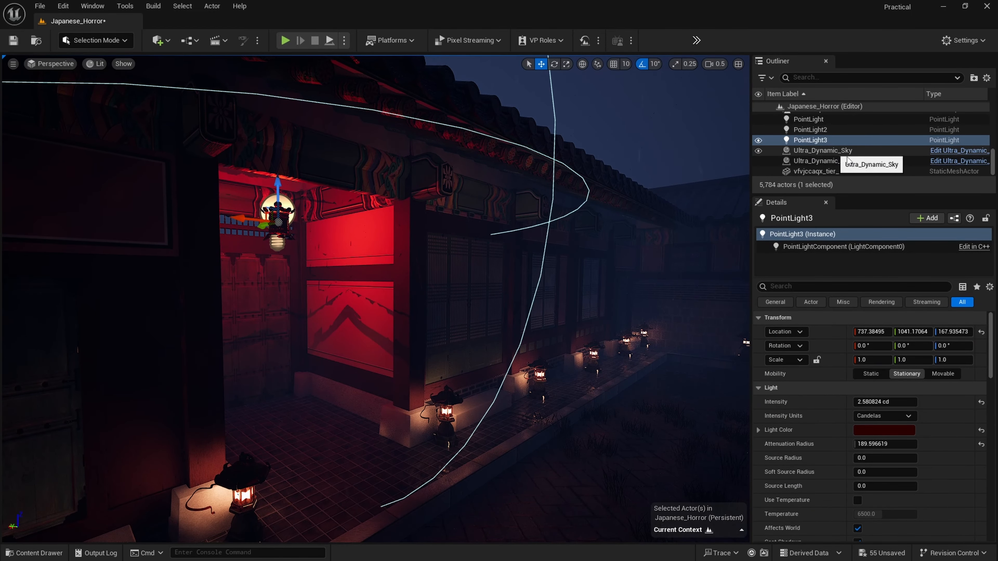
Set the doorway point light's intensity to about 3.89 cd and enlarge its attenuation radius
left_click_drag(879, 402, 882, 402)
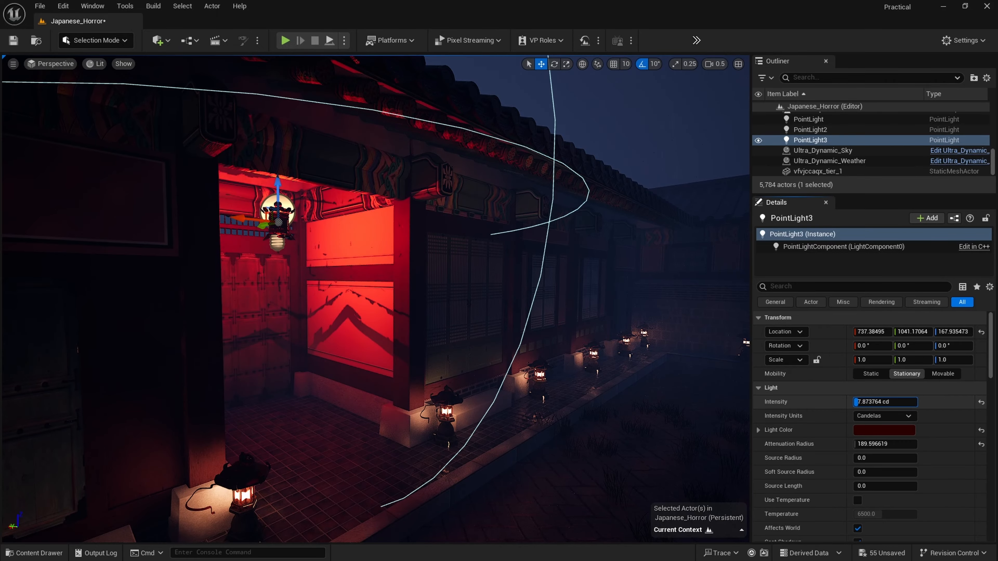
key("s")
right_click_drag(570, 305, 609, 306)
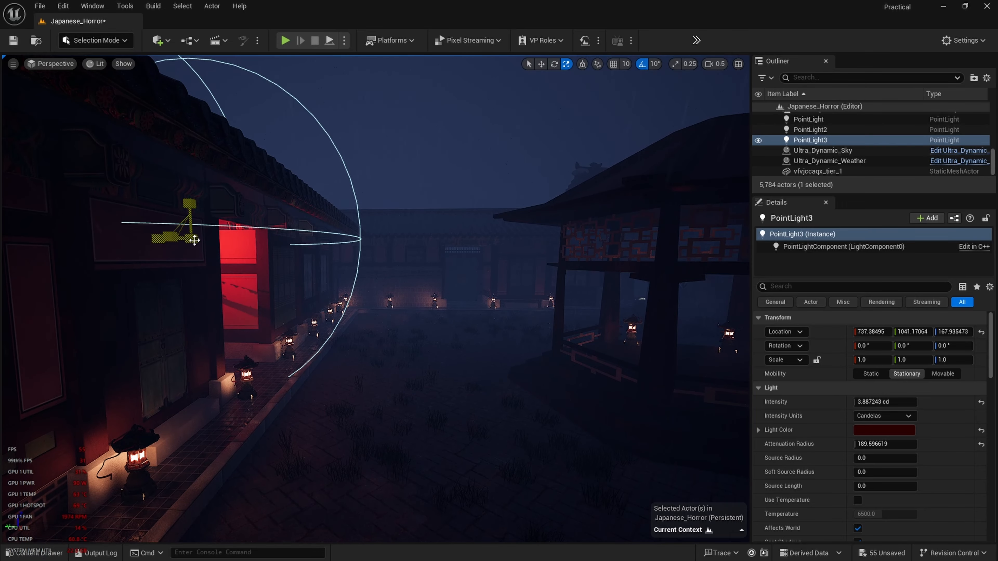
left_click_drag(878, 444, 886, 444)
key("s")
right_click_drag(351, 320, 315, 317)
left_click(351, 319)
key("w")
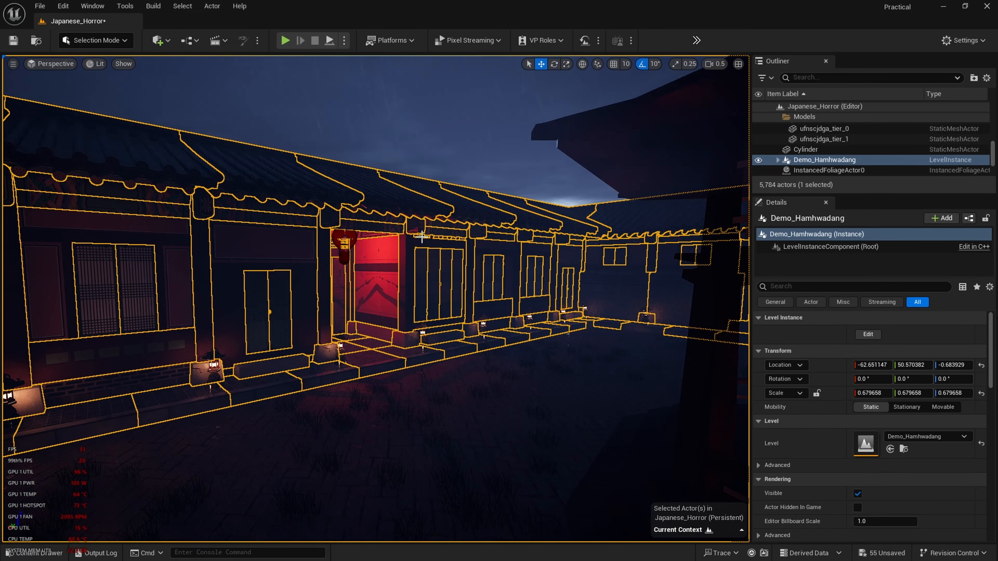
key("Escape")
Select the doorway's metal lantern together with its hanging rod
key("w")
right_click_drag(416, 256, 325, 236)
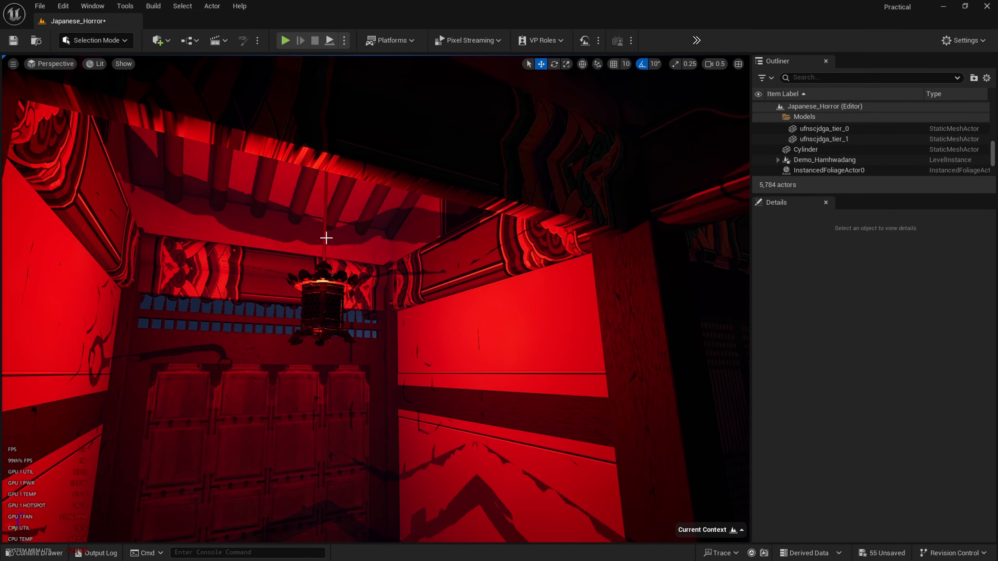
left_click(325, 246)
left_click(323, 302, "shift")
key("s")
right_click_drag(323, 302, 360, 326)
key("ctrl+d")
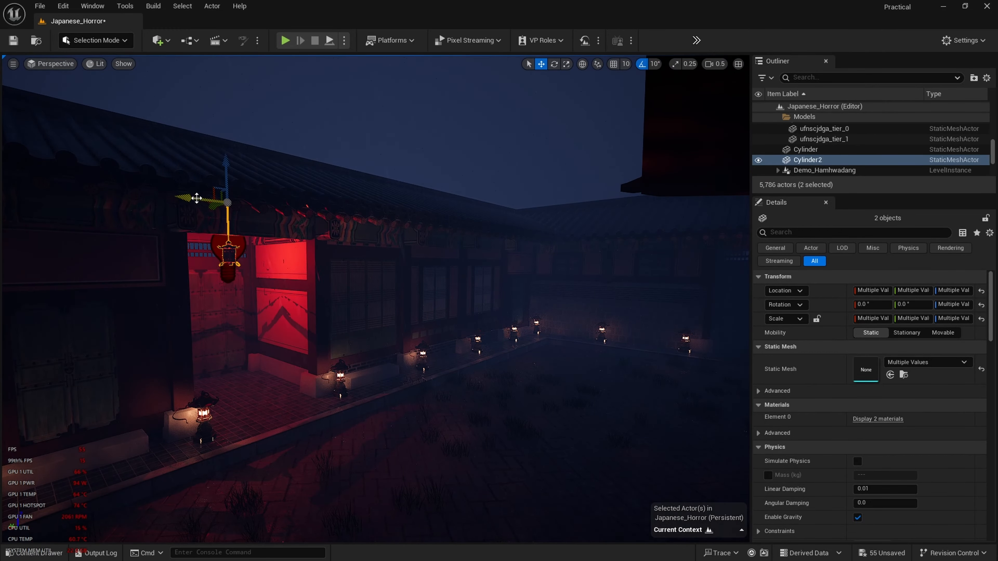
left_click_drag(526, 233, 491, 235)
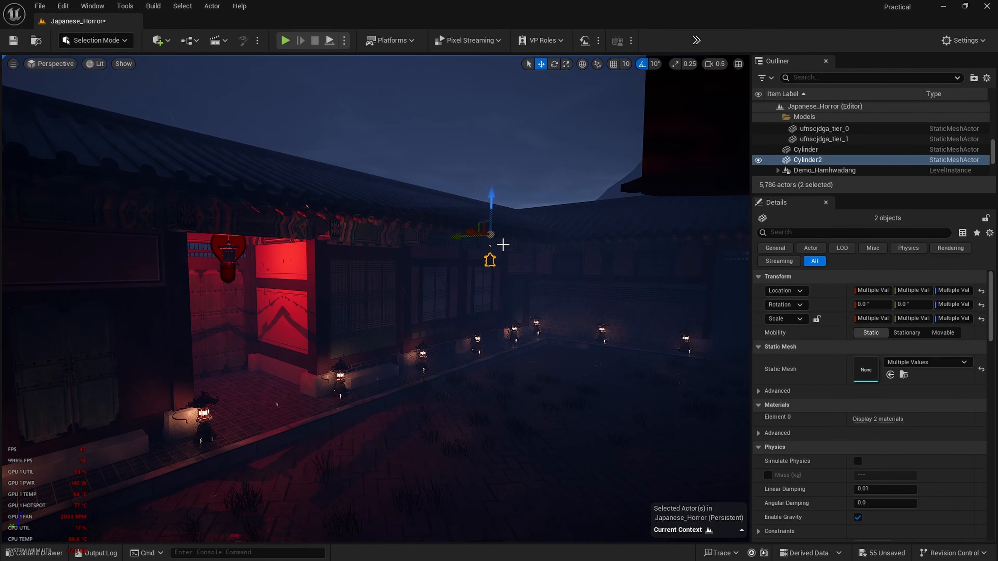
key("ctrl+z")
Add the red point light to the lantern and rod selection and duplicate all three objects
key("f")
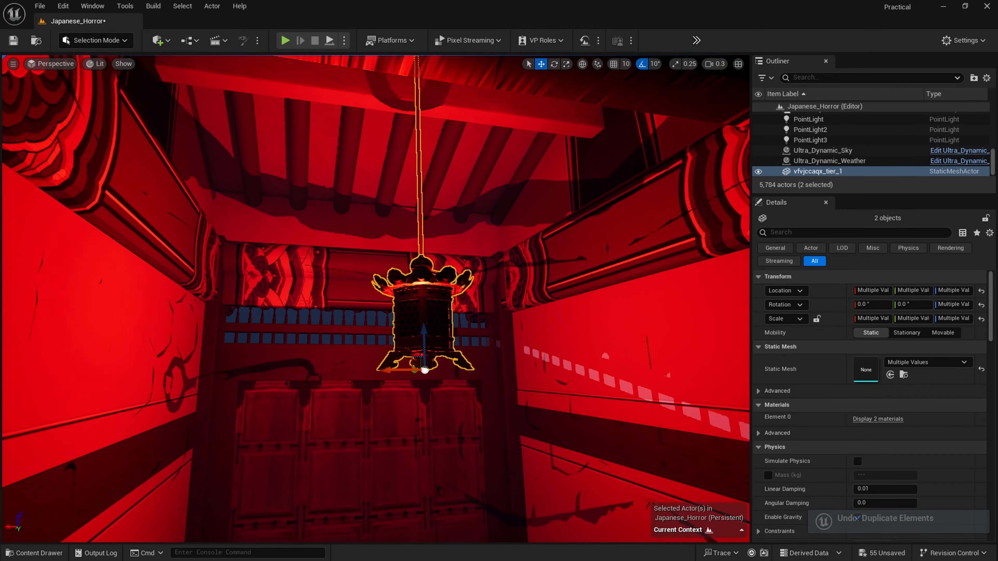
key("w")
right_click_drag(267, 247, 295, 240)
scroll(267, 246, "down", 1)
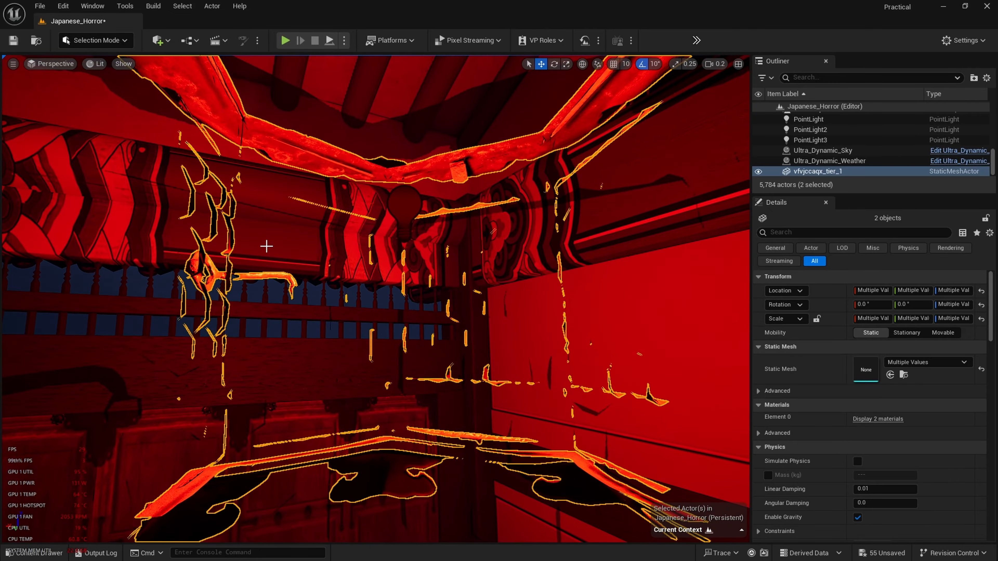
left_click(400, 210, "shift")
key("s")
mouse_move(400, 210)
right_mouse_down()
mouse_move(444, 214)
mouse_move(413, 211)
right_mouse_up()
scroll(400, 209, "up", 3)
key("ctrl+d")
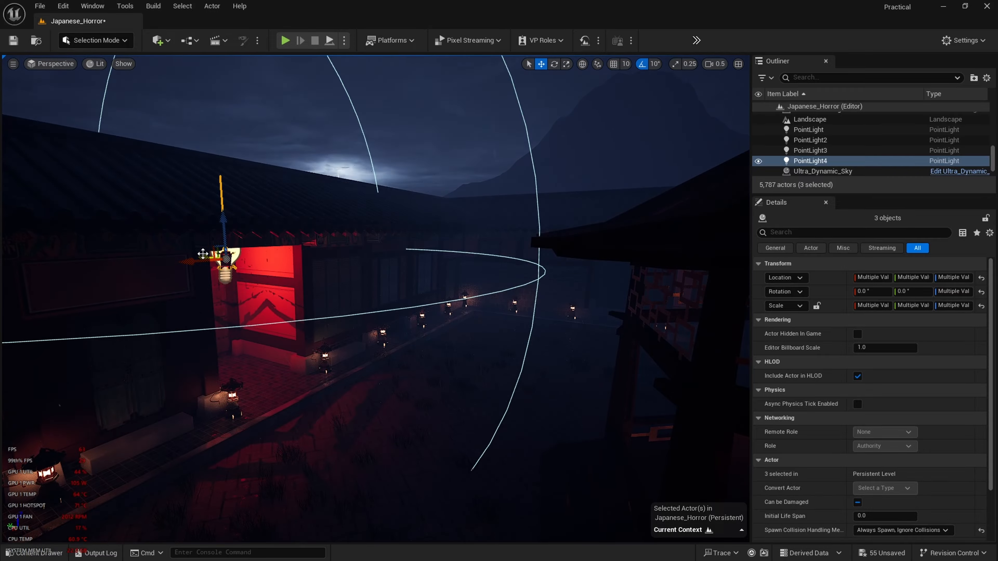
Move the duplicated lantern, rod and point light from the doorway into the courtyard pavilion
key("w")
right_click_drag(471, 352, 519, 348)
key("a")
right_click_drag(400, 258, 534, 261)
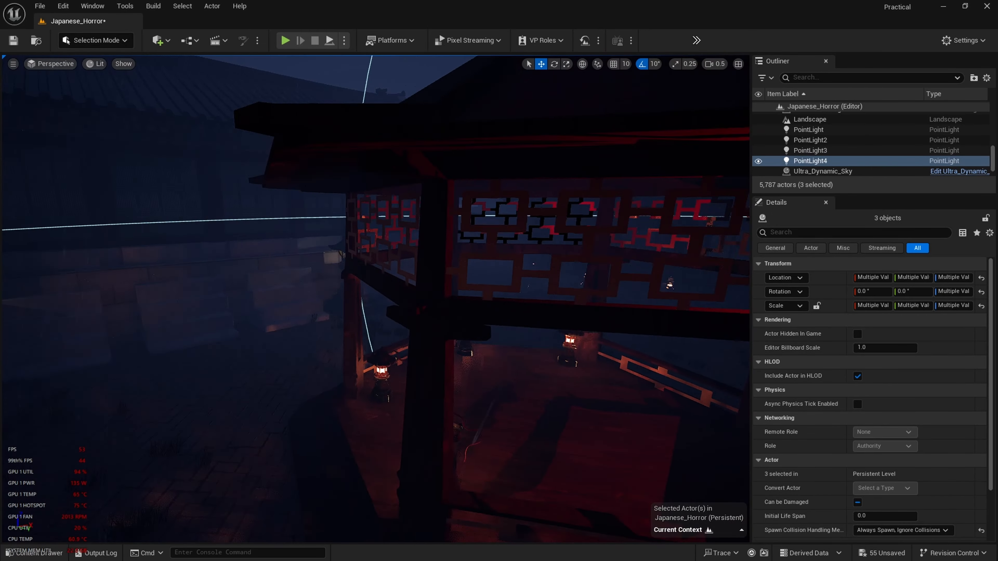
key("w")
right_click_drag(483, 239, 584, 195)
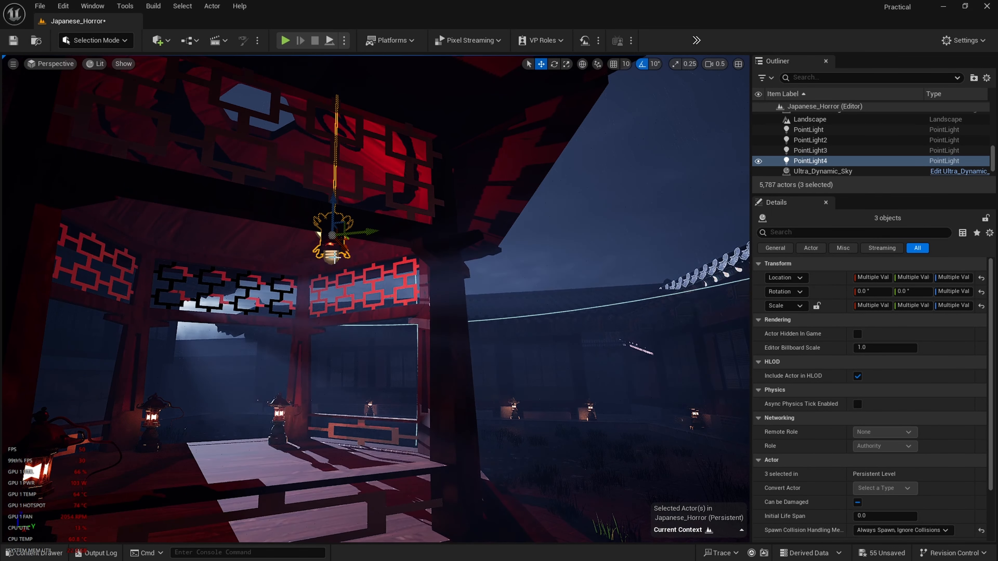
key("w")
right_click_drag(335, 258, 523, 246)
key("s")
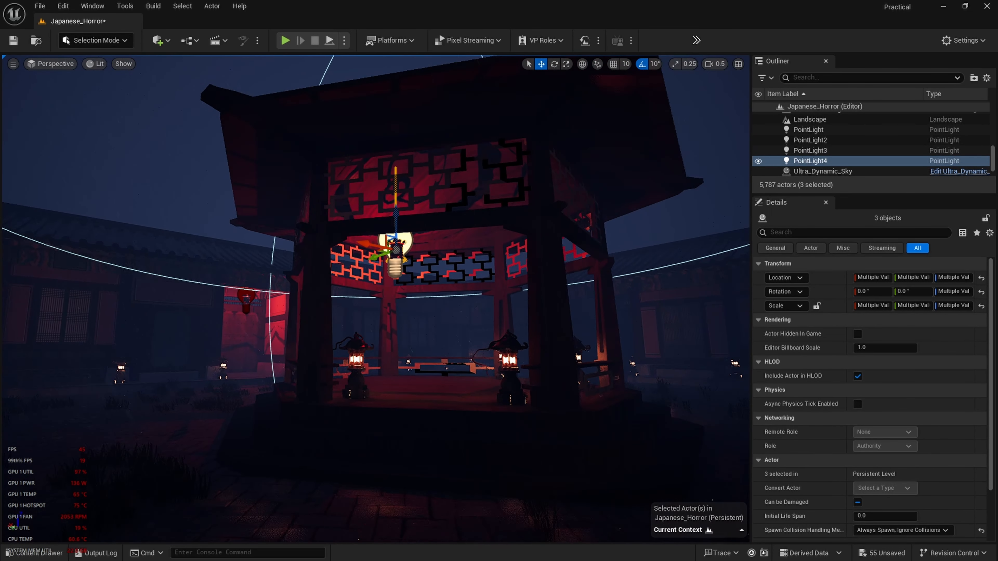
key("s")
right_click_drag(393, 260, 456, 291)
key("w")
key("s")
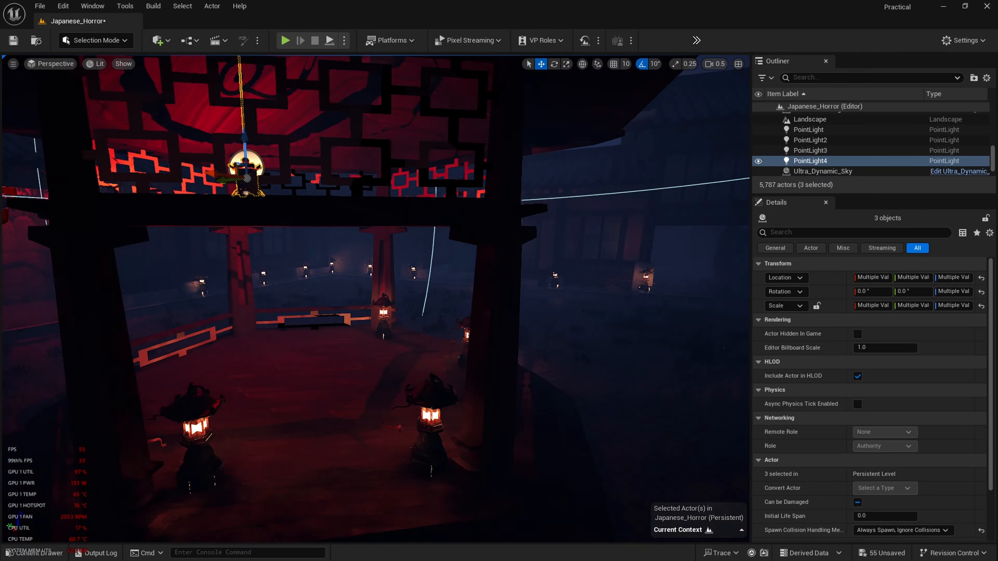
Reposition the lantern copy inside the pavilion so it hangs beneath the roof
key("w")
right_click_drag(393, 267, 401, 319)
key("s")
key("s")
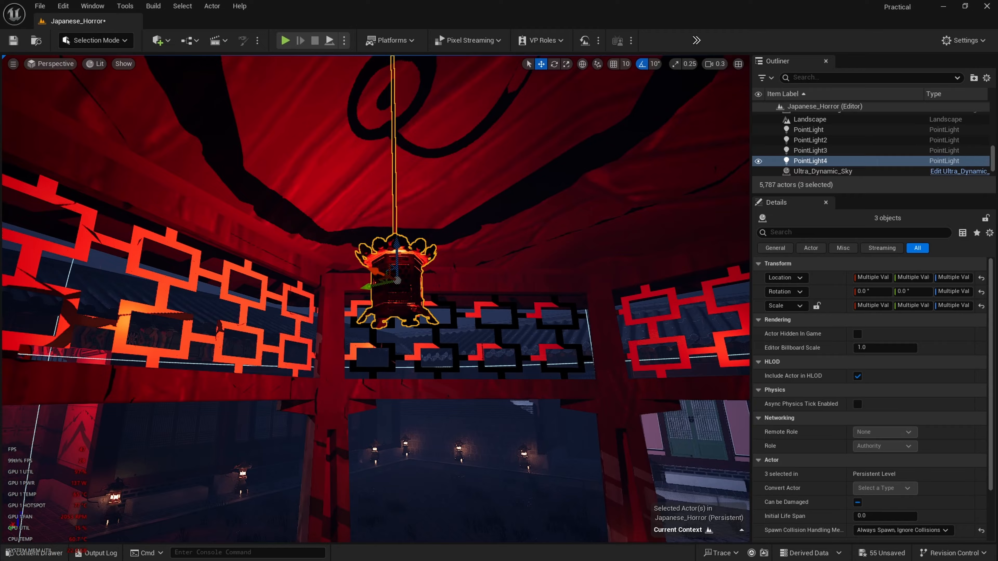
key("w")
mouse_move(393, 236)
right_mouse_down()
mouse_move(393, 353)
mouse_move(393, 220)
right_mouse_up()
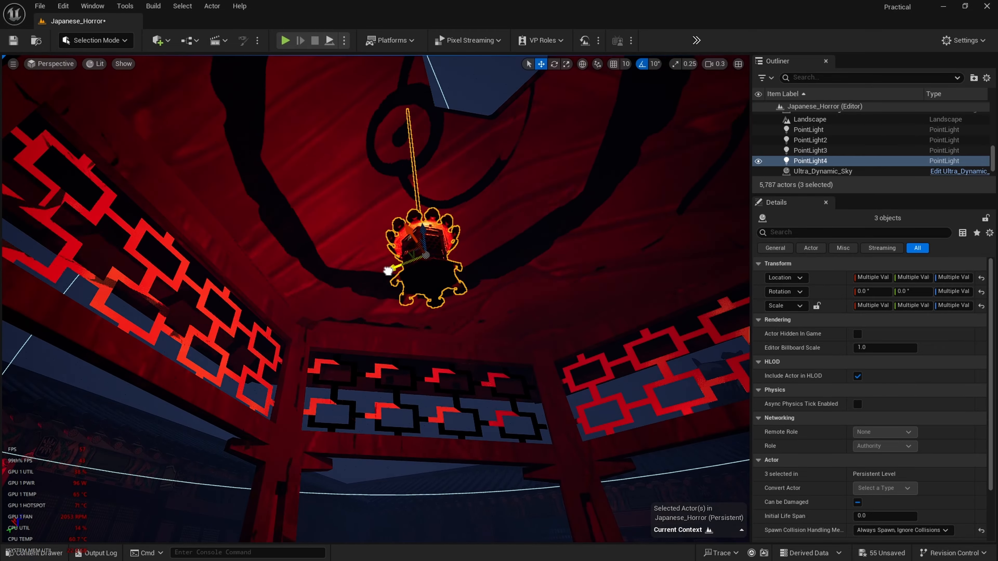
key("s")
right_click_drag(495, 319, 495, 405)
scroll(495, 319, "up", 4)
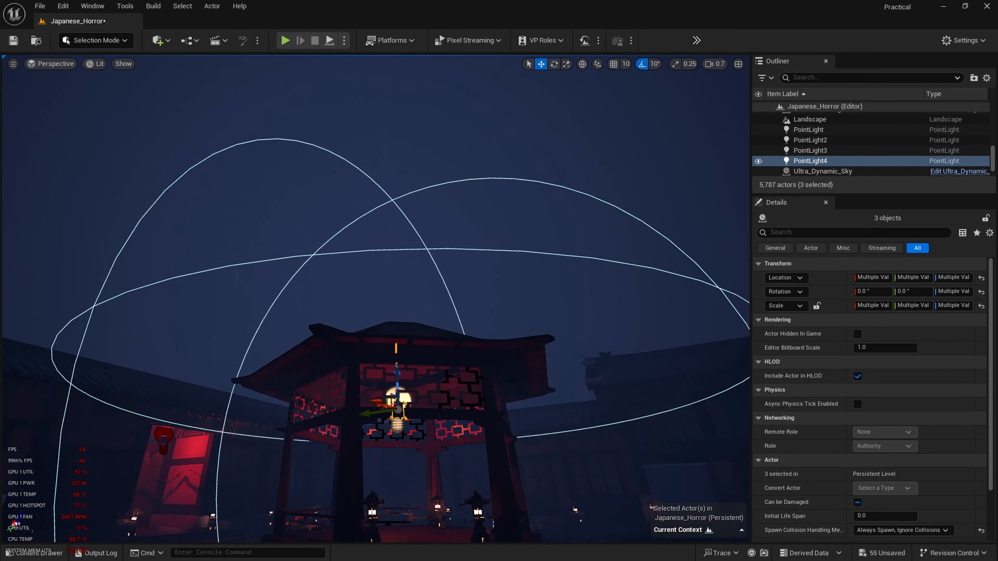
Line up the lantern copy with the hexagonal opening at the center of the pavilion roof
key("s")
right_click_drag(495, 319, 468, 314)
key("w")
key("s")
key("w")
scroll(495, 319, "down", 1)
key("s")
key("w")
key("s")
key("w")
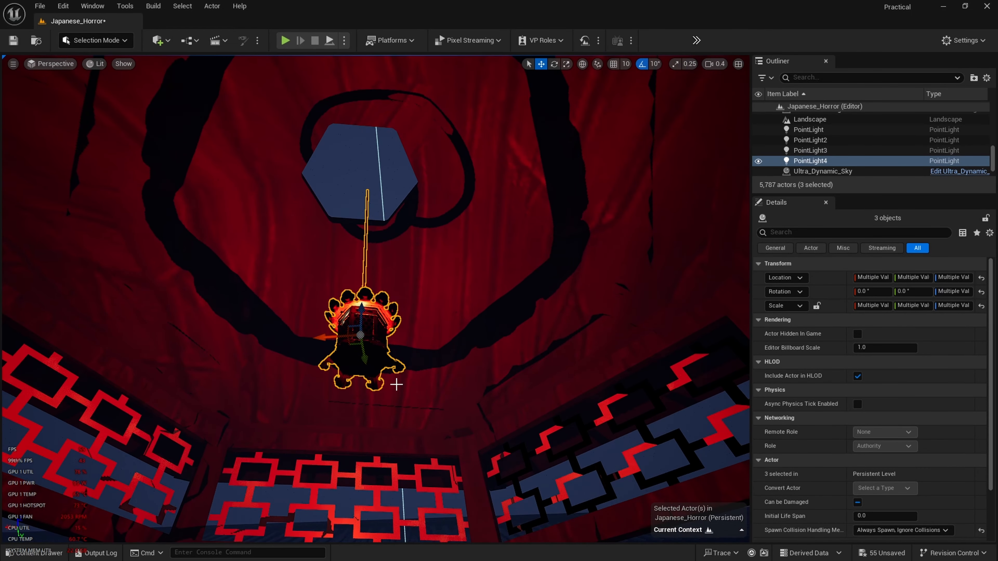
right_click_drag(397, 385, 425, 365)
key("a")
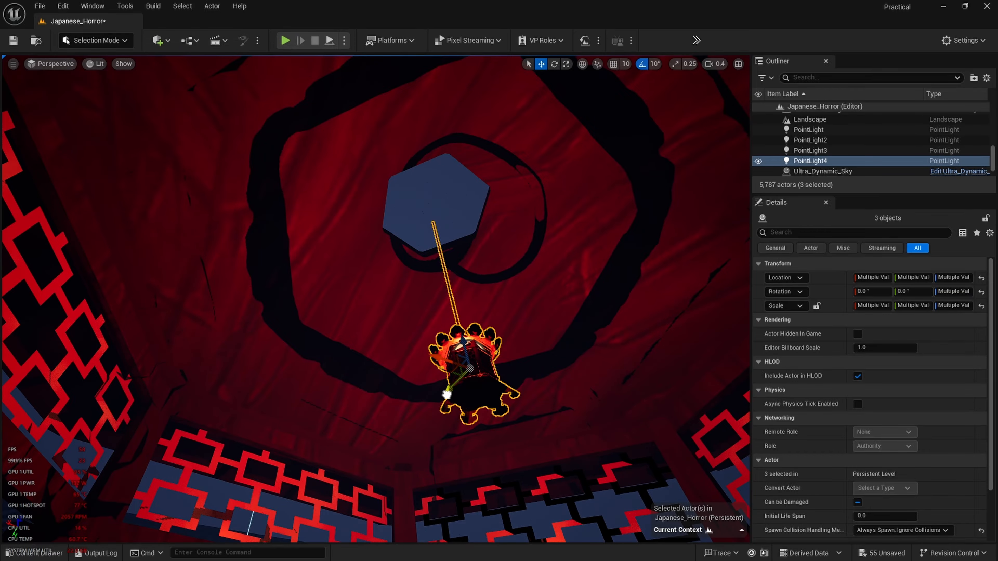
mouse_move(454, 412)
right_mouse_down()
mouse_move(440, 395)
mouse_move(455, 412)
mouse_move(444, 487)
mouse_move(455, 412)
right_mouse_up()
key("d")
key("w")
key("s")
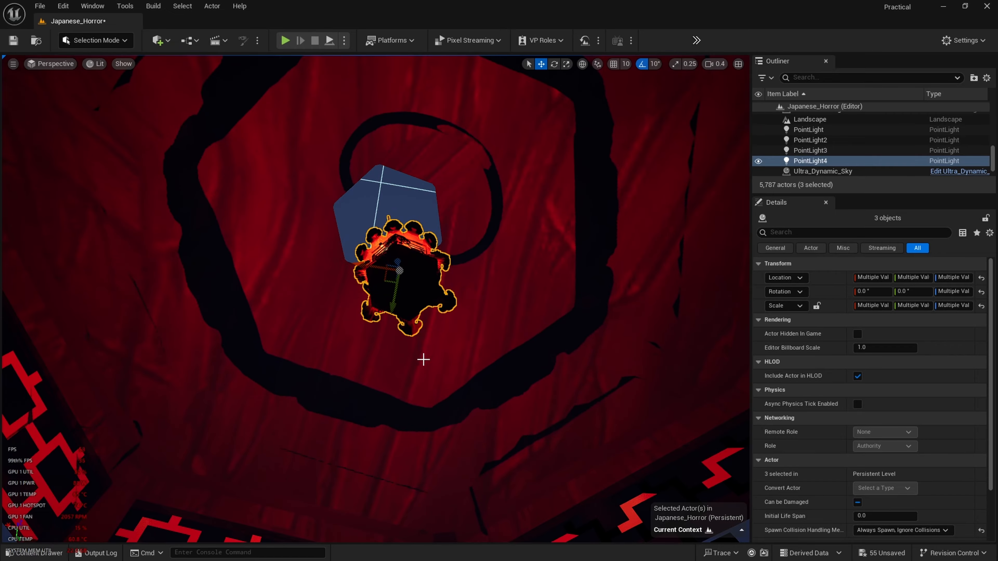
right_click_drag(424, 360, 459, 371)
key("s")
key("w")
key("w")
key("s")
key("d")
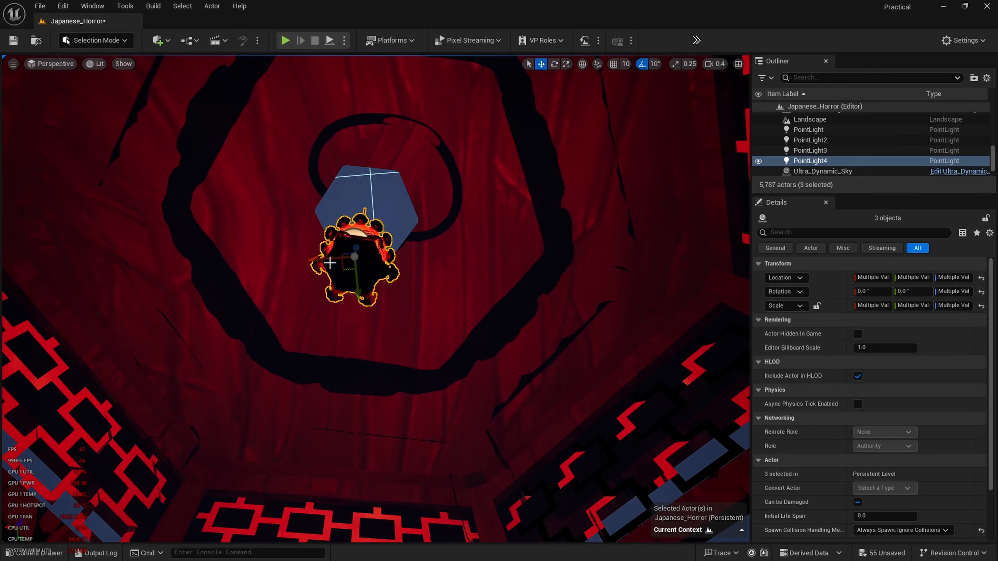
Move the lantern copy sideways from the roof's center toward one side of the pavilion, checking its rod from outside the roof
left_click_drag(329, 263, 209, 266)
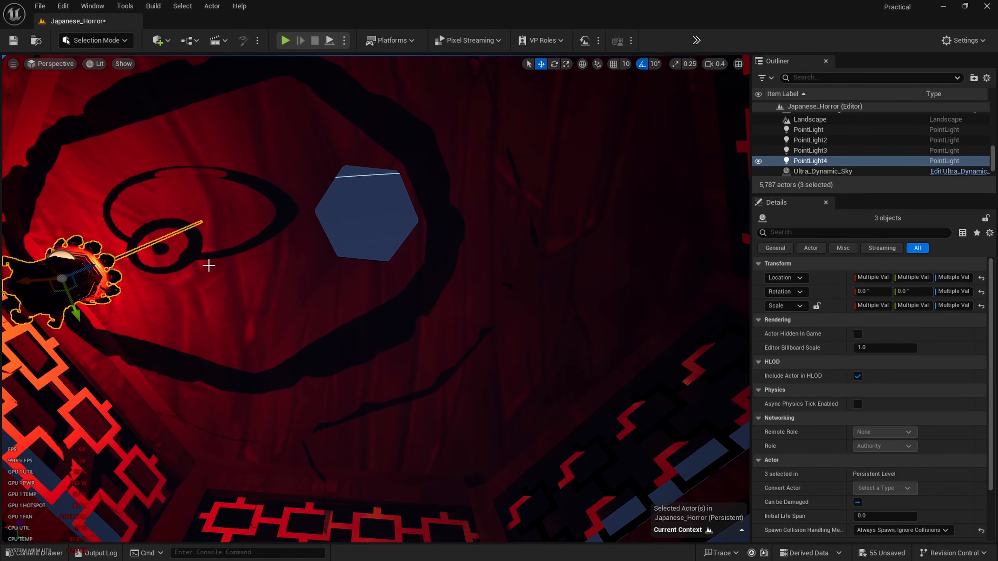
key("s")
right_click_drag(209, 266, 169, 330)
key("w")
key("s")
key("w")
key("s")
scroll(177, 326, "up", 2)
key("w")
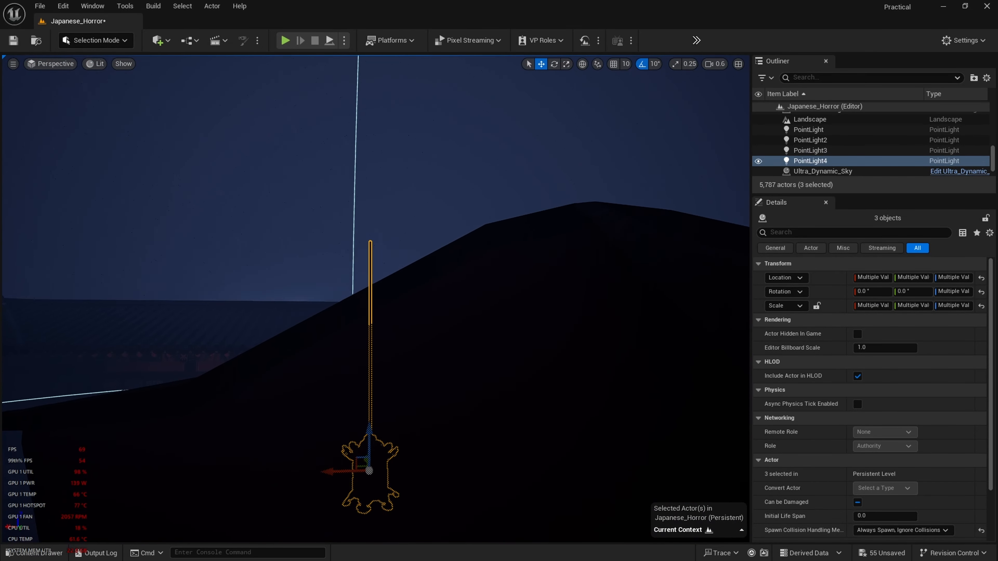
Shorten the copied lantern's rod to a Z scale of about 0.404 to keep it under the pavilion roof
right_click_drag(247, 187, 249, 203)
left_click(364, 262)
left_click(363, 262)
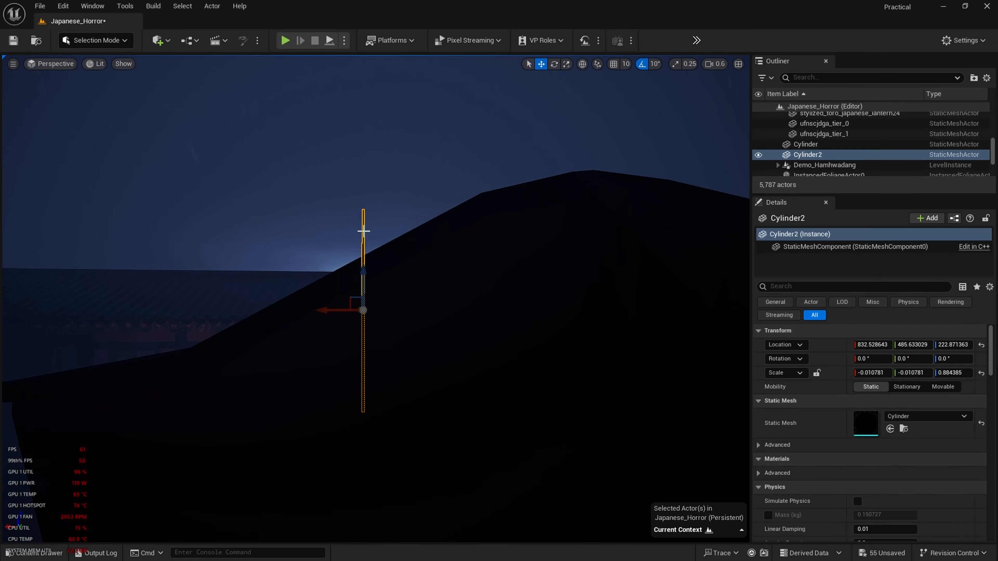
key("r")
key("w")
right_click_drag(306, 179, 226, 142)
key("q")
key("d")
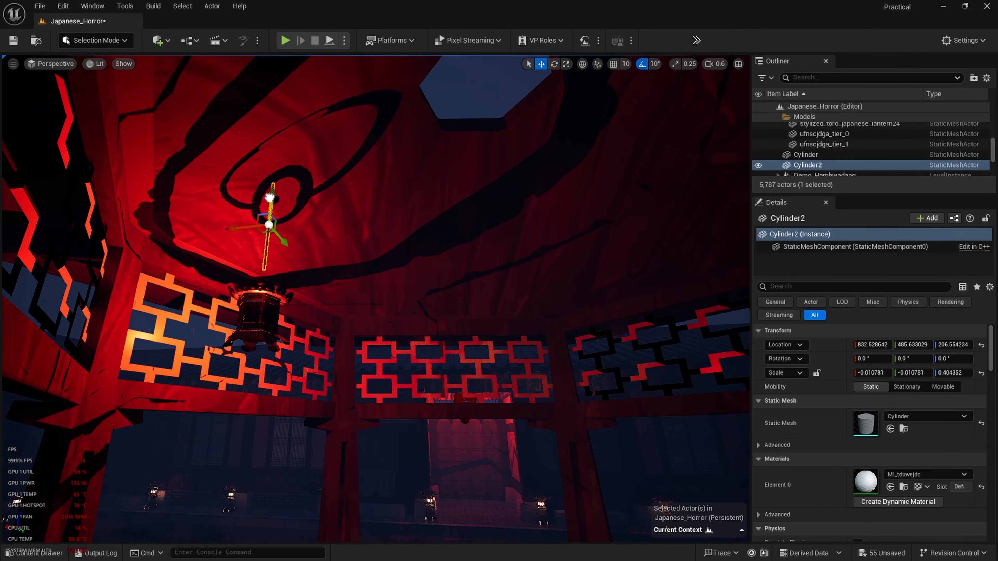
Lower the shortened rod onto the pavilion lantern, to about Z 205.24
left_click(376, 302)
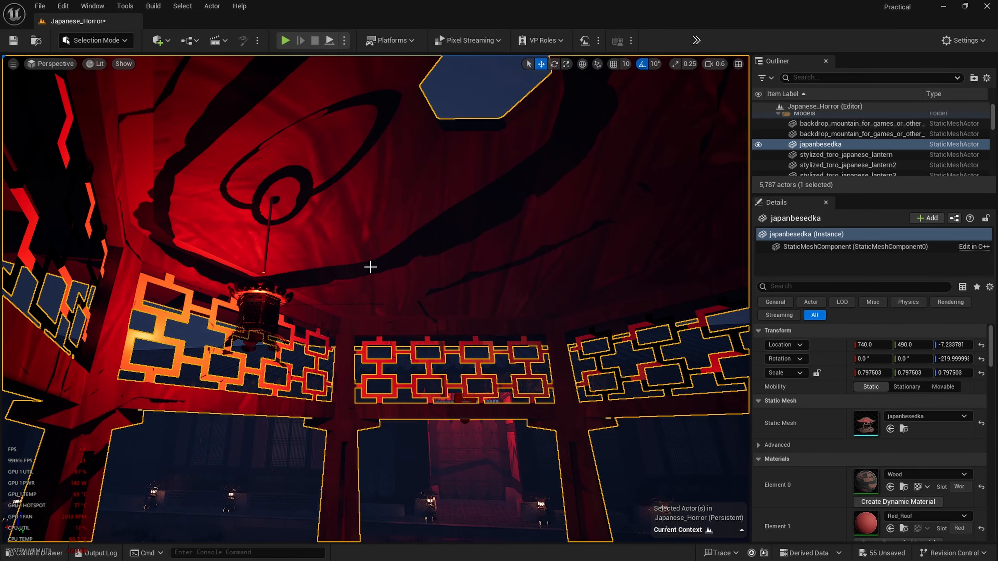
key("w")
right_click_drag(370, 267, 339, 264)
left_click(262, 181)
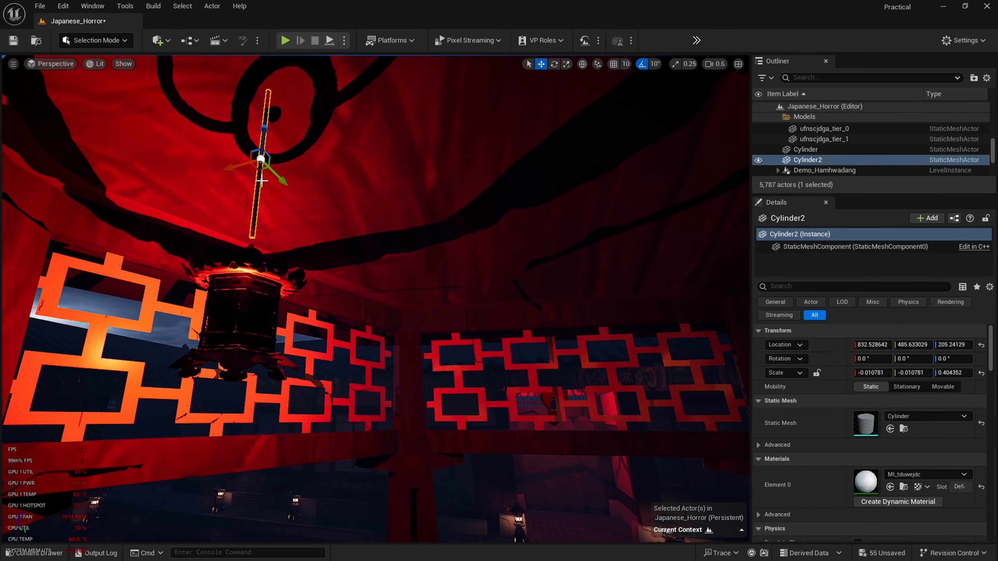
left_click(389, 232)
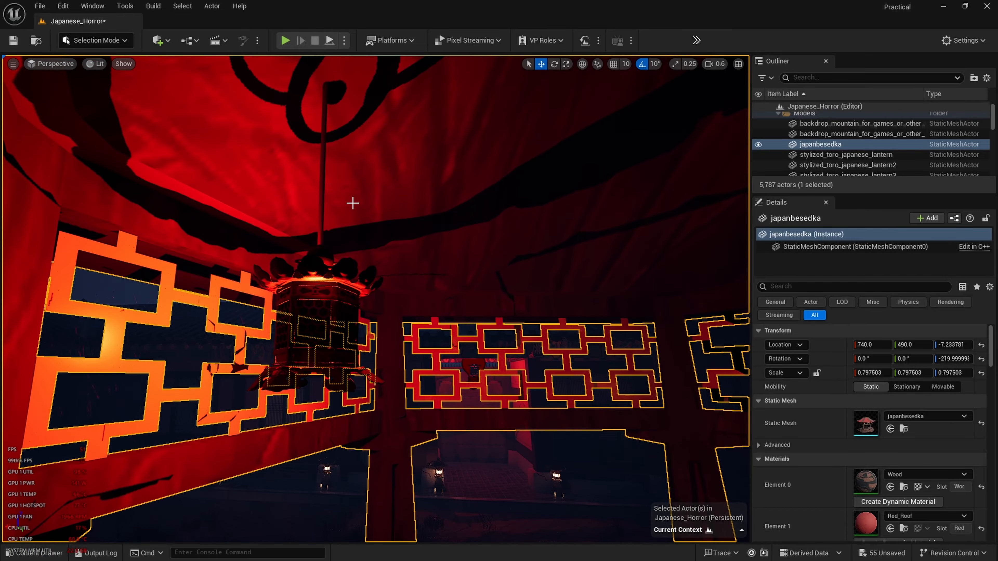
Duplicate the pavilion lantern with its rod and point light, moving the copy toward the opposite side of the pavilion
left_click(317, 232)
left_click(313, 306, "ctrl")
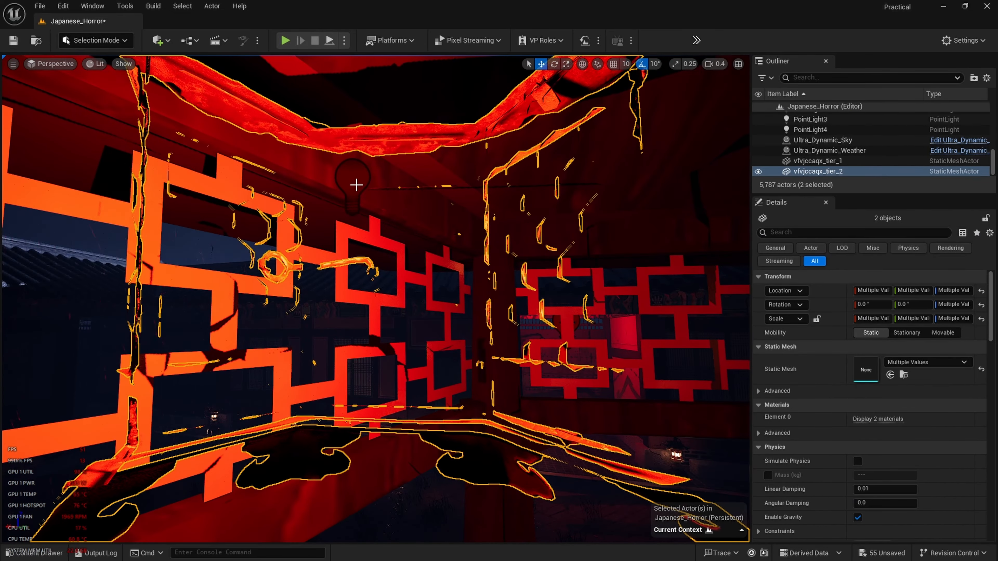
left_click(357, 185, "ctrl")
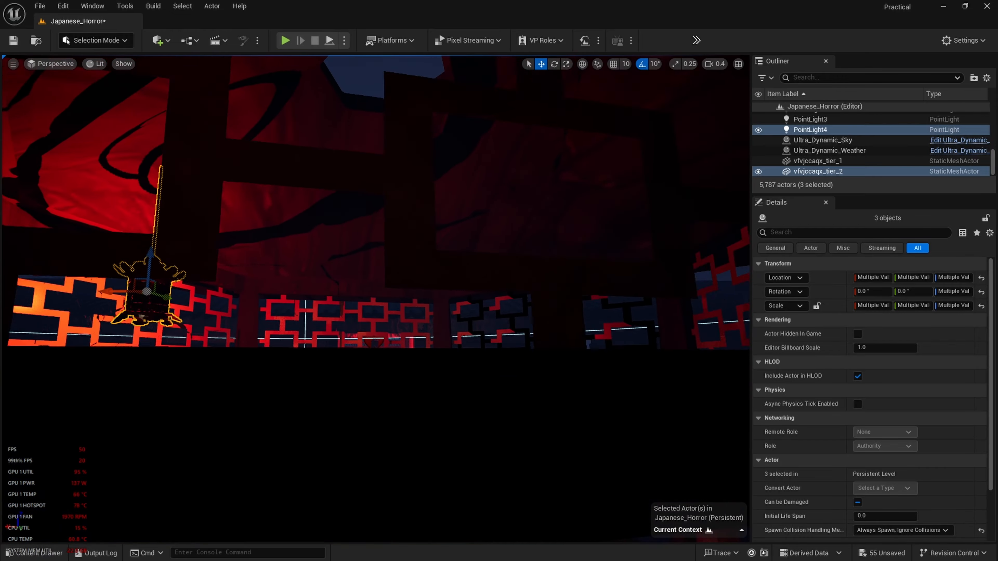
key("ctrl+d")
left_click_drag(129, 293, 622, 308)
Position the duplicated pavilion lantern with its rod and point light on the opposite side beneath the roof, checking it from outside
key("w")
right_click_drag(622, 309, 582, 299)
key("s")
key("w")
key("w")
key("s")
key("w")
right_click_drag(345, 342, 437, 345)
key("w")
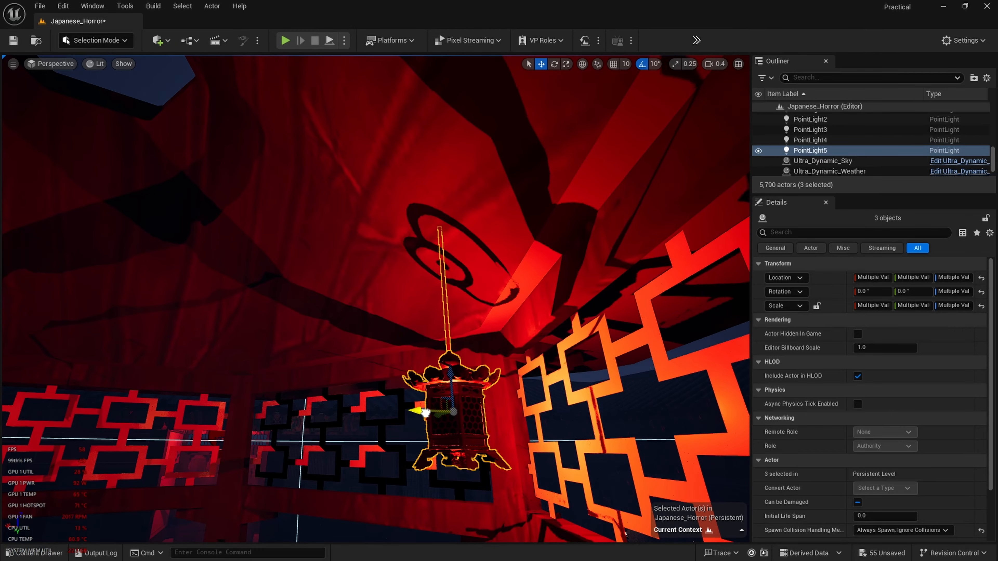
left_click_drag(426, 413, 388, 411)
key("s")
right_click_drag(404, 337, 404, 379)
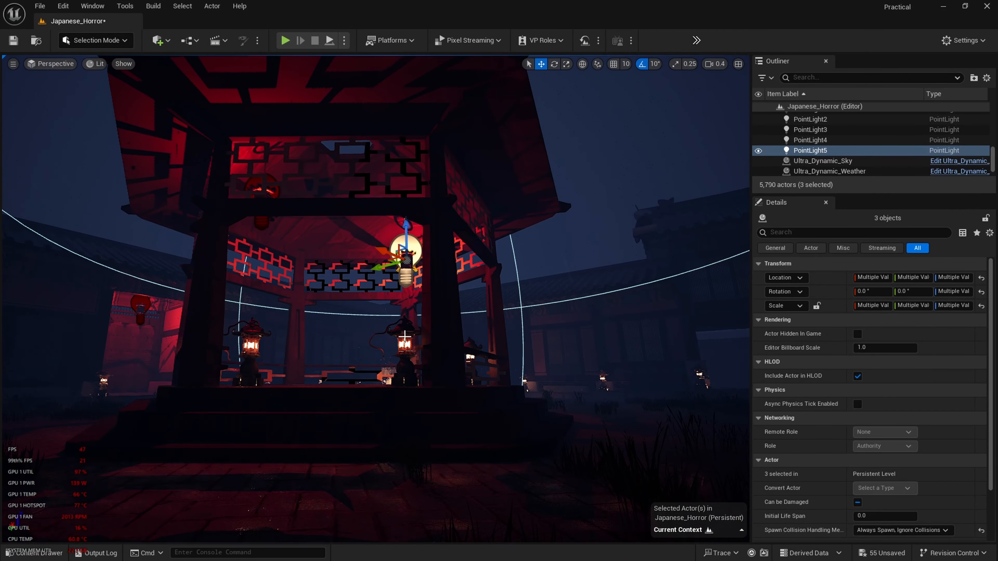
left_click(533, 244)
right_click_drag(535, 218, 530, 177)
key("s")
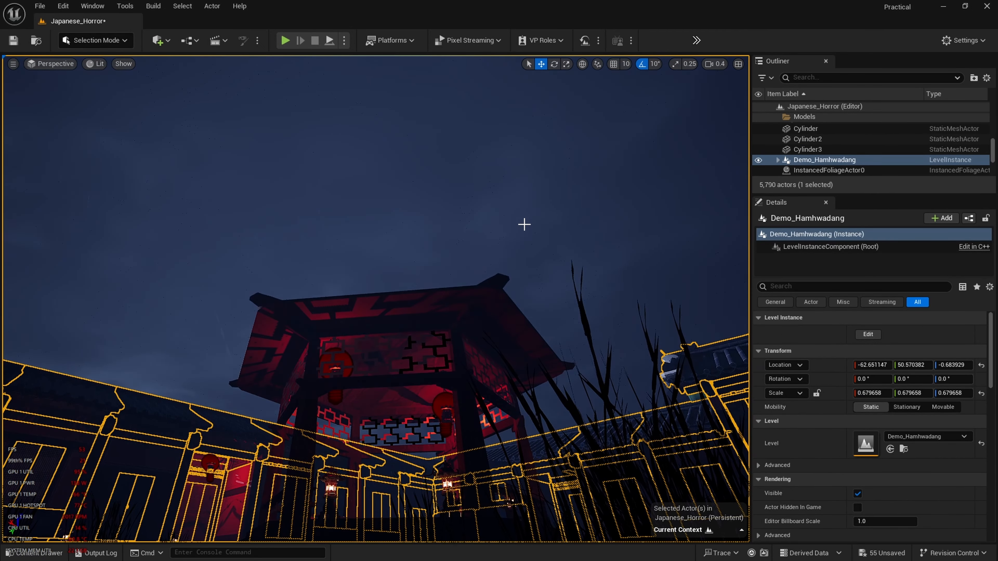
left_click(543, 223)
Duplicate the doorway's hanging lantern with its rod and point light, carrying the copy out across the courtyard
right_click_drag(543, 223, 397, 225)
key("w")
key("s")
scroll(568, 282, "up", 1)
key("w")
right_click_drag(514, 226, 495, 206)
scroll(495, 206, "down", 1)
key("w")
left_click(343, 124)
left_click(348, 295, "shift")
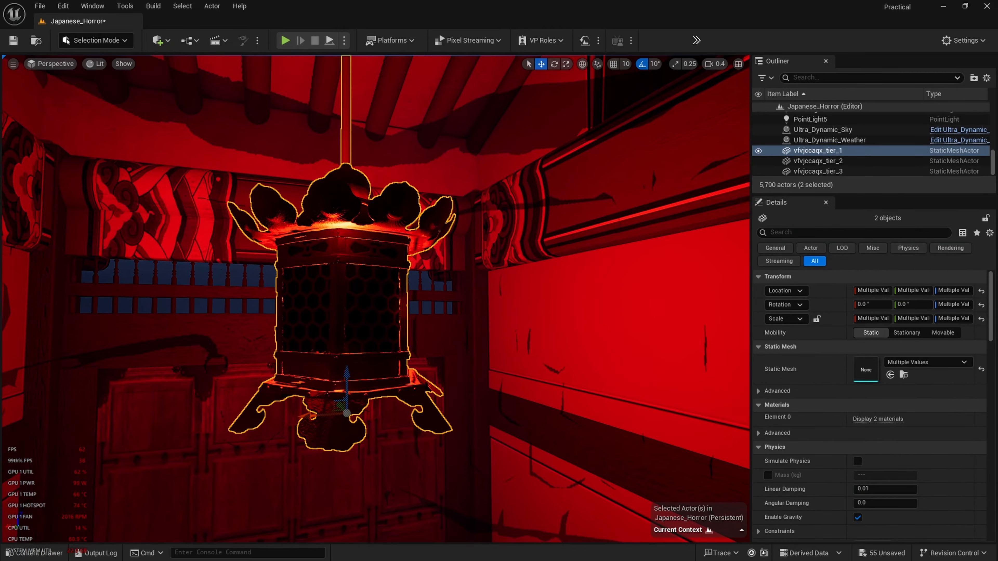
key("w")
right_click_drag(349, 295, 348, 295)
scroll(349, 294, "down", 2)
left_click(376, 249, "shift")
right_click_drag(376, 249, 578, 246)
key("w")
scroll(376, 248, "up", 3)
key("w")
right_click_drag(365, 294, 166, 244)
scroll(364, 294, "up", 1)
key("a")
key("w")
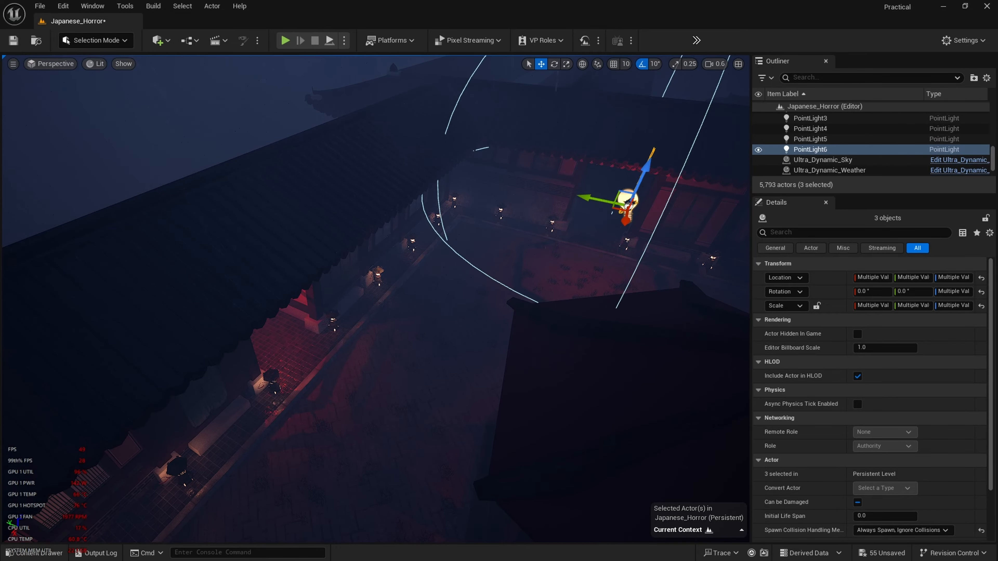
Move the lantern copy along the courtyard building to its open porch and lower it beneath the porch ceiling
key("w")
right_click_drag(562, 259, 148, 216)
right_click_drag(232, 223, 144, 268)
key("w")
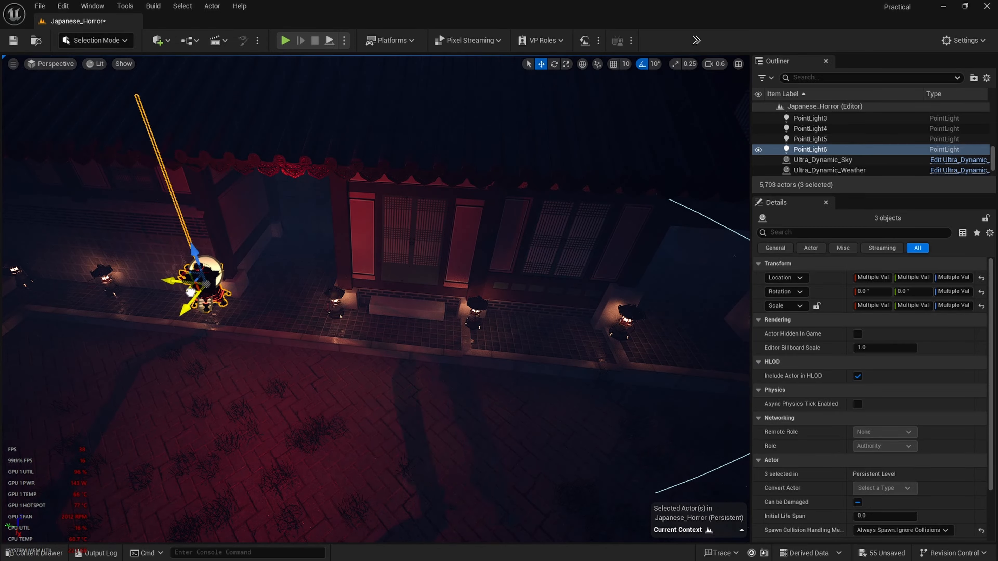
left_click_drag(191, 292, 712, 172)
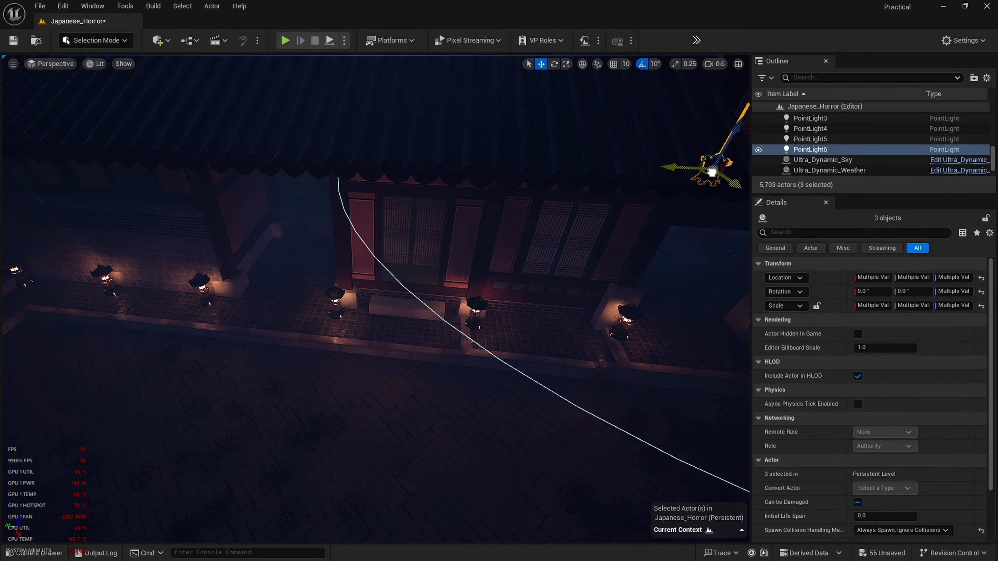
right_click_drag(712, 172, 541, 179)
key("w")
key("w")
key("s")
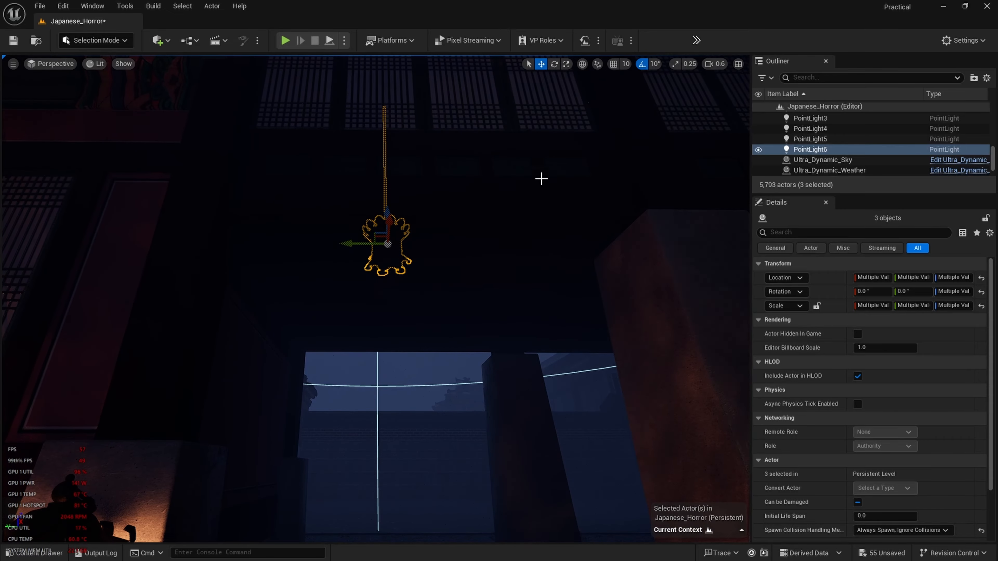
left_click_drag(384, 213, 381, 339)
Resize the porch lantern's rod to a Z scale of about 0.513 and seat it at about Z 133.08
left_click(385, 286)
key("r")
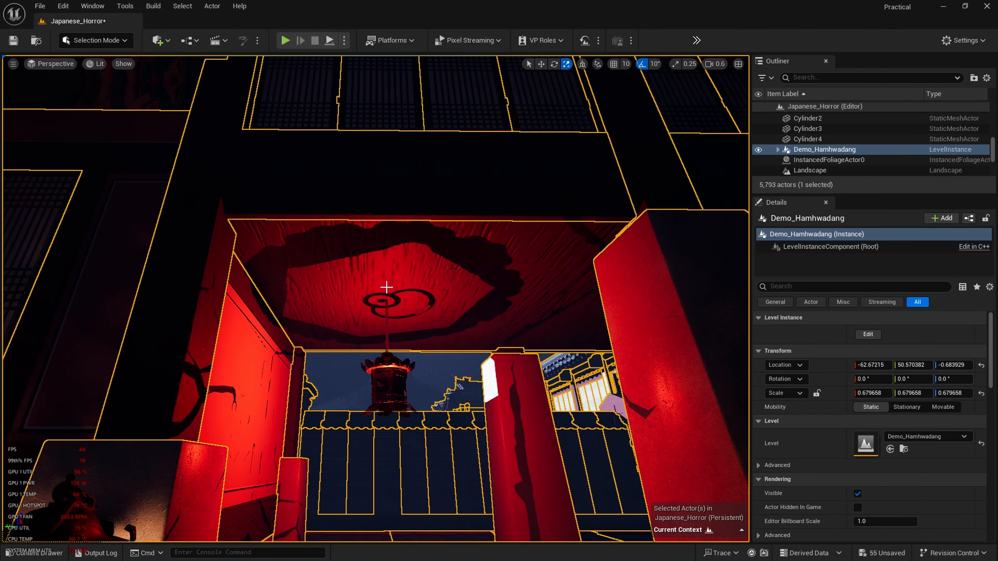
left_click(387, 327)
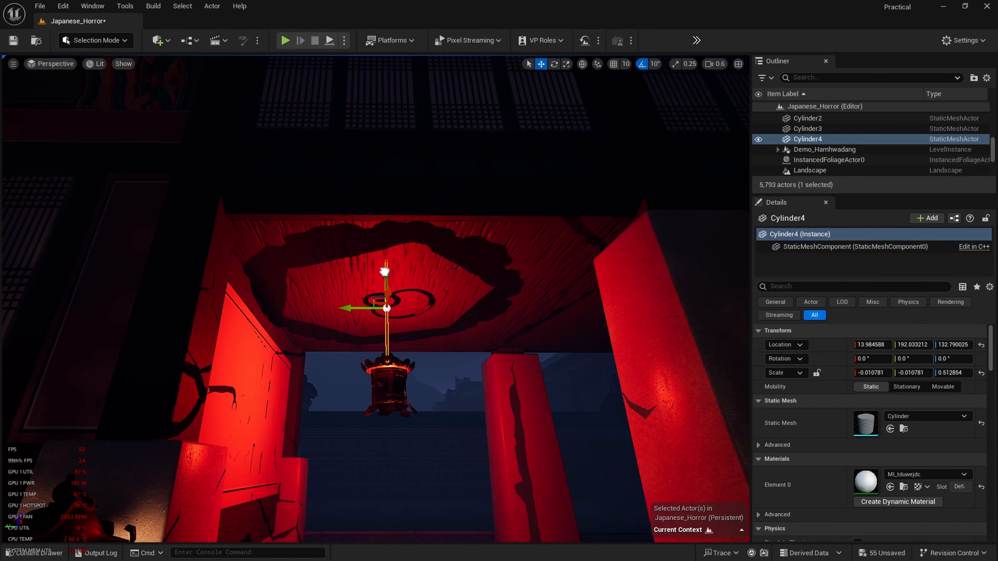
left_click_drag(385, 272, 384, 271)
right_click_drag(384, 271, 383, 357)
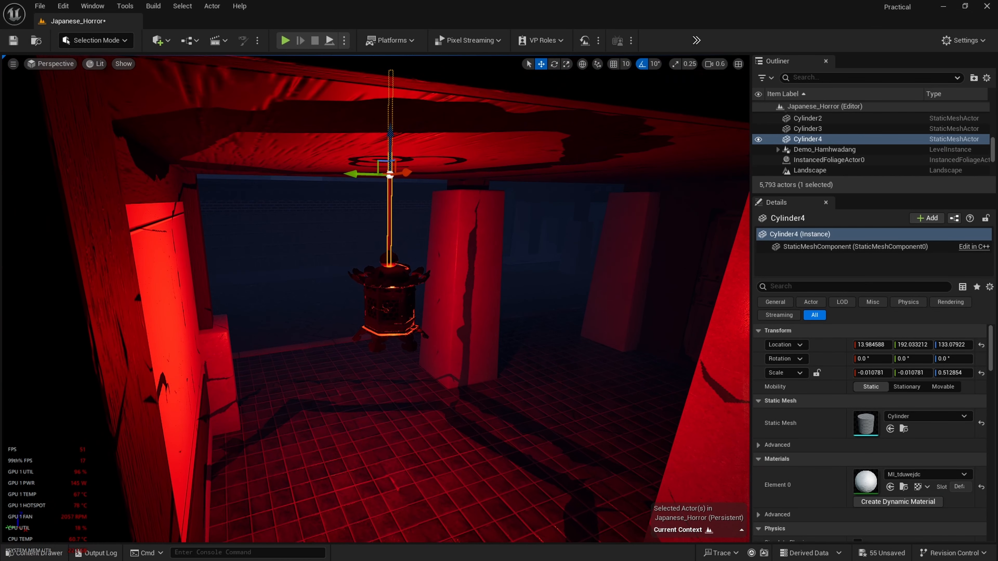
Examine the porch lantern from several sides, checking how its rod meets the lantern and ceiling
left_click(649, 339)
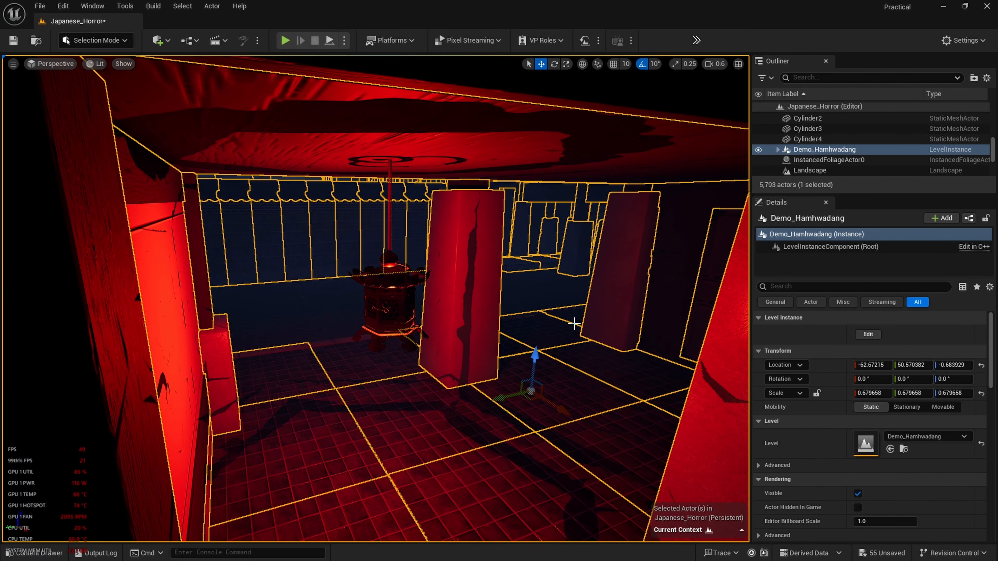
right_click_drag(574, 323, 570, 317)
key("w")
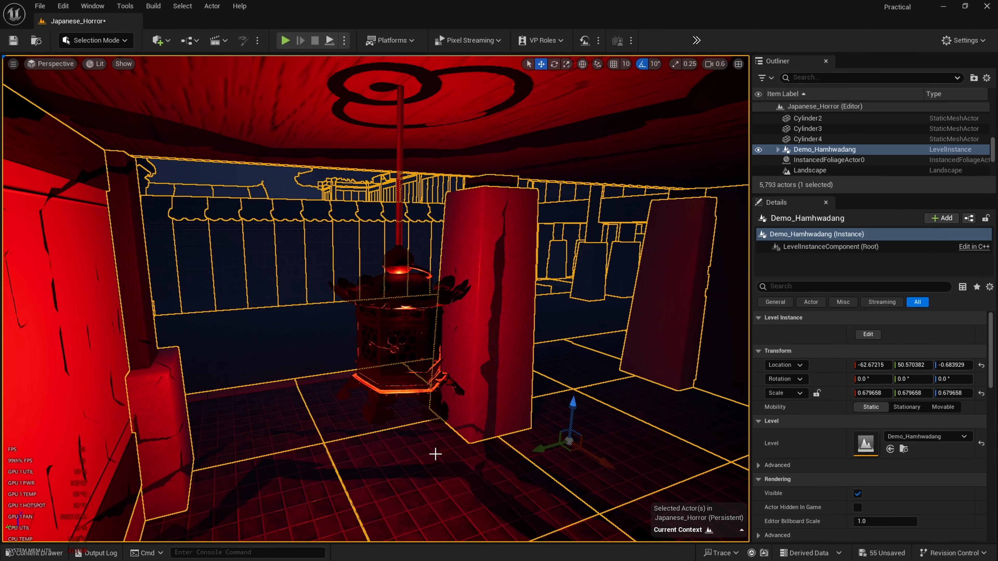
key("Escape")
right_click_drag(435, 454, 354, 452)
key("w")
key("s")
key("d")
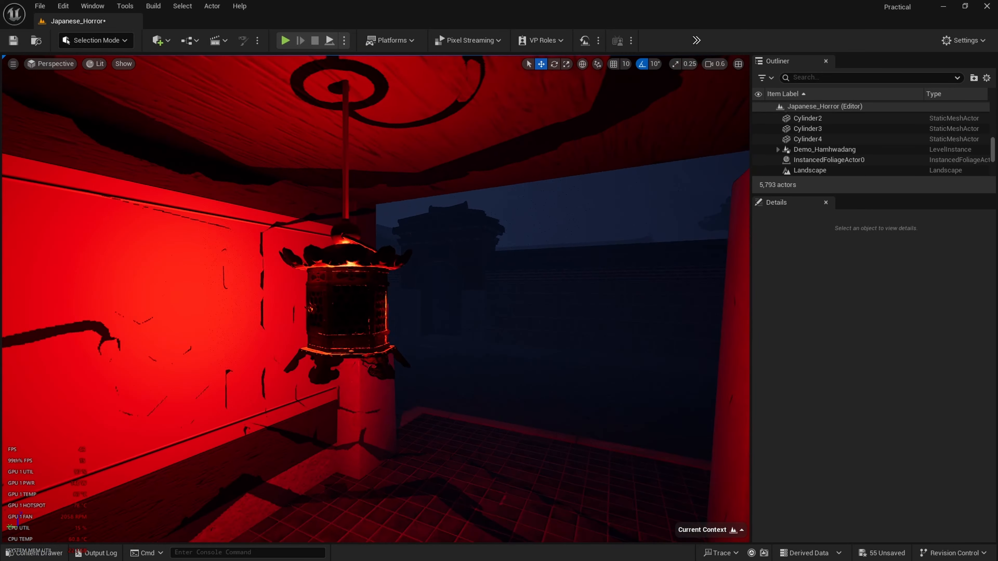
right_click_drag(496, 354, 405, 350)
left_click(470, 254)
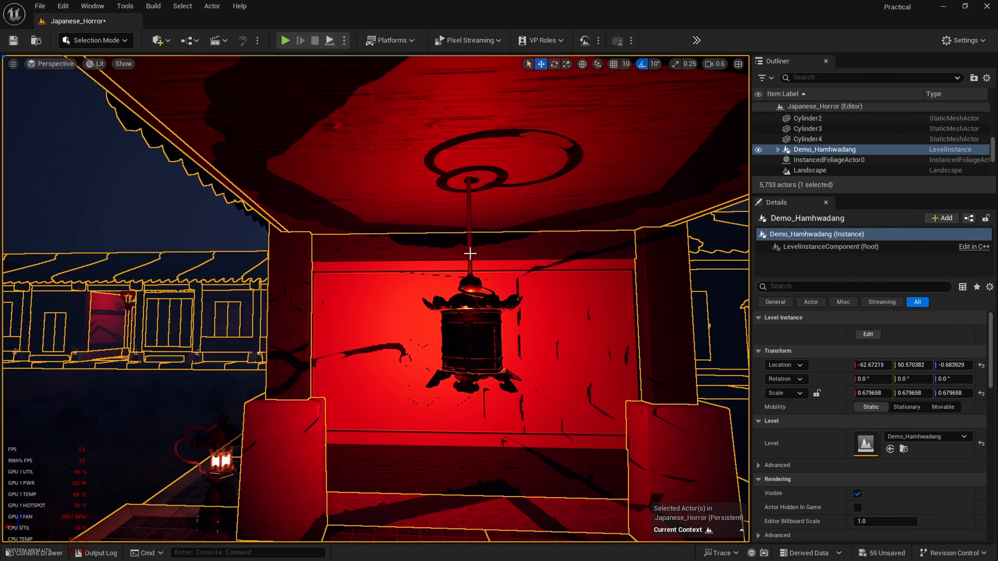
left_click(306, 414)
left_click(225, 342)
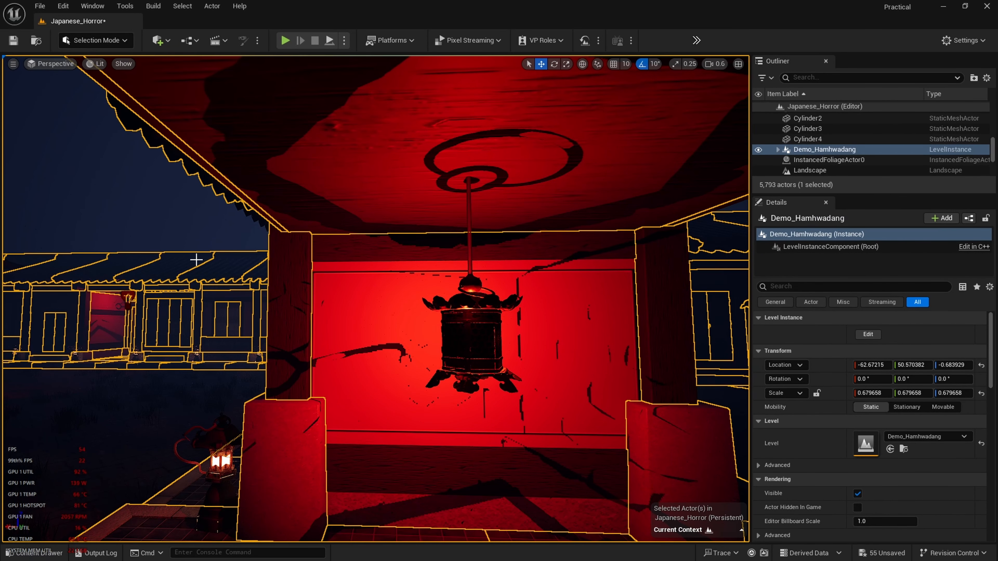
Examine the pavilion, red hanging lanterns and stone lanterns across the foggy courtyard from ground level
left_click(179, 220)
key("s")
right_click_drag(178, 221, 275, 214)
key("w")
key("s")
right_click_drag(304, 282, 198, 334)
scroll(304, 282, "down", 2)
key("w")
key("s")
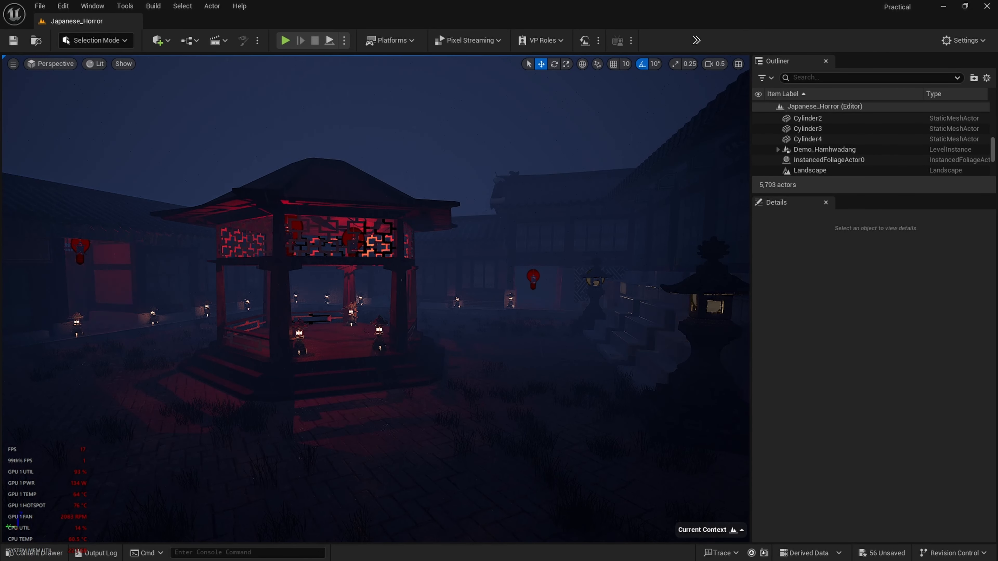
key("a")
right_click_drag(376, 299, 435, 303)
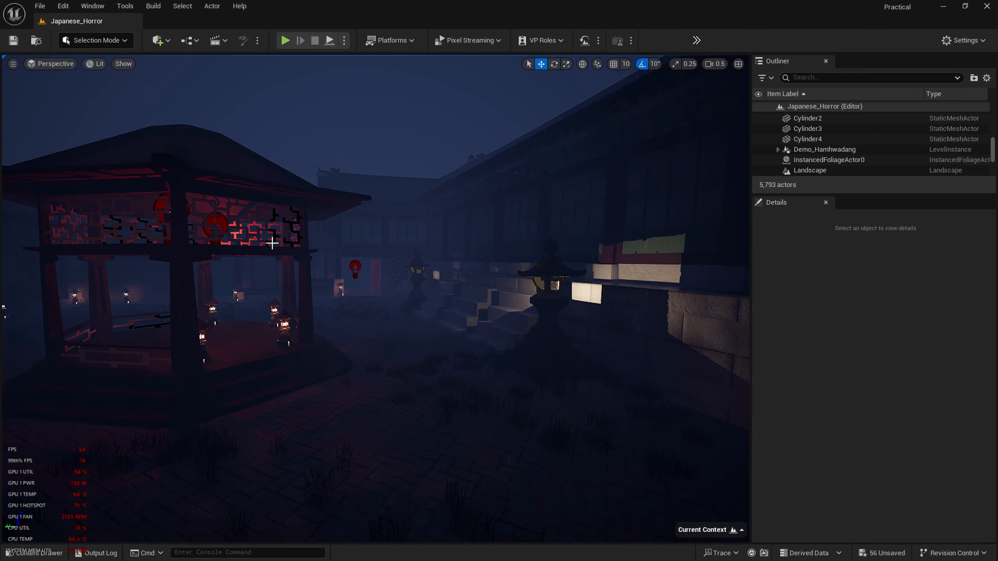
right_click_drag(272, 243, 310, 256)
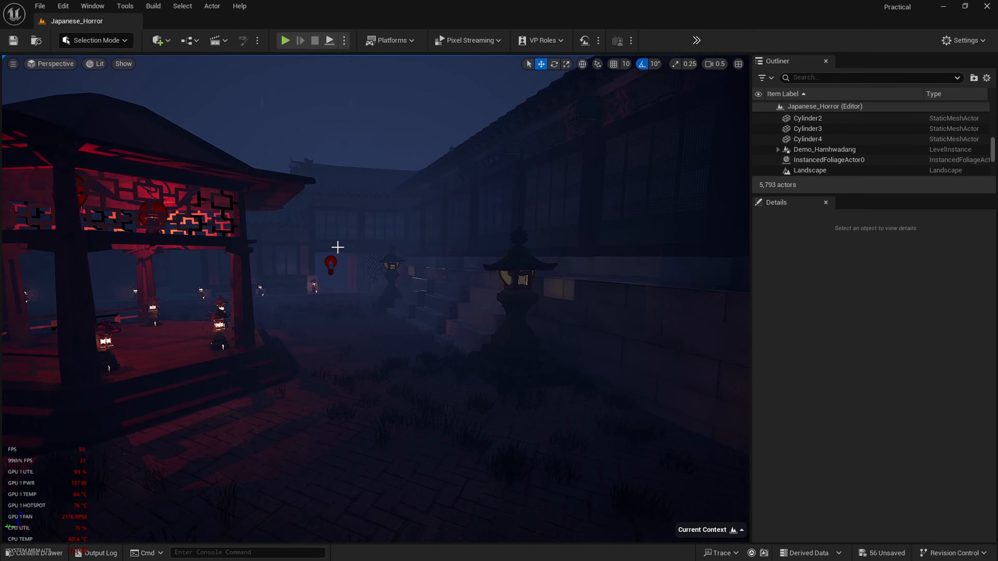
Examine the stormy sky and surrounding rooftops from above the pavilion
right_click_drag(341, 247, 410, 207)
key("w")
scroll(341, 247, "up", 3)
key("s")
key("w")
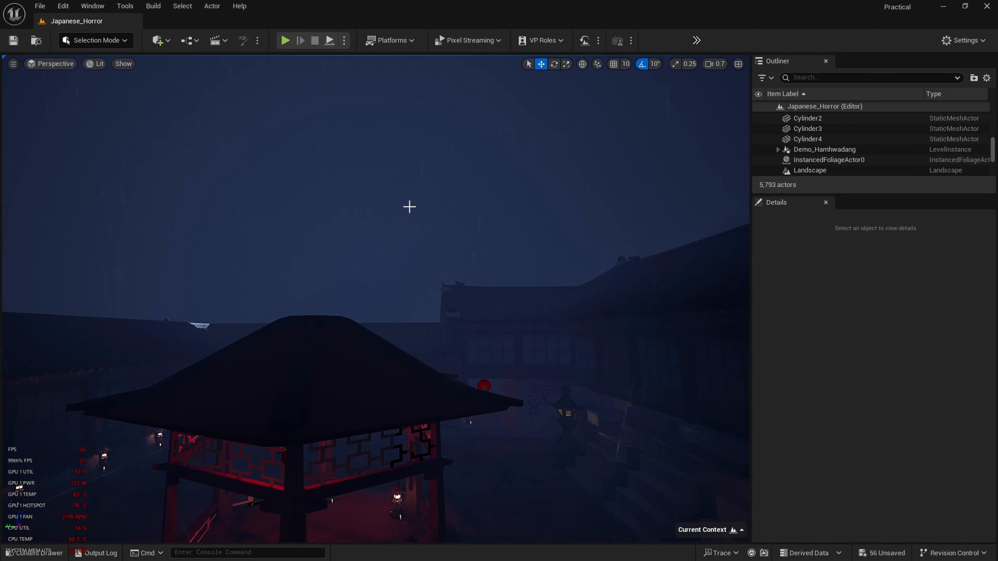
key("a")
right_click_drag(360, 151, 388, 175)
key("s")
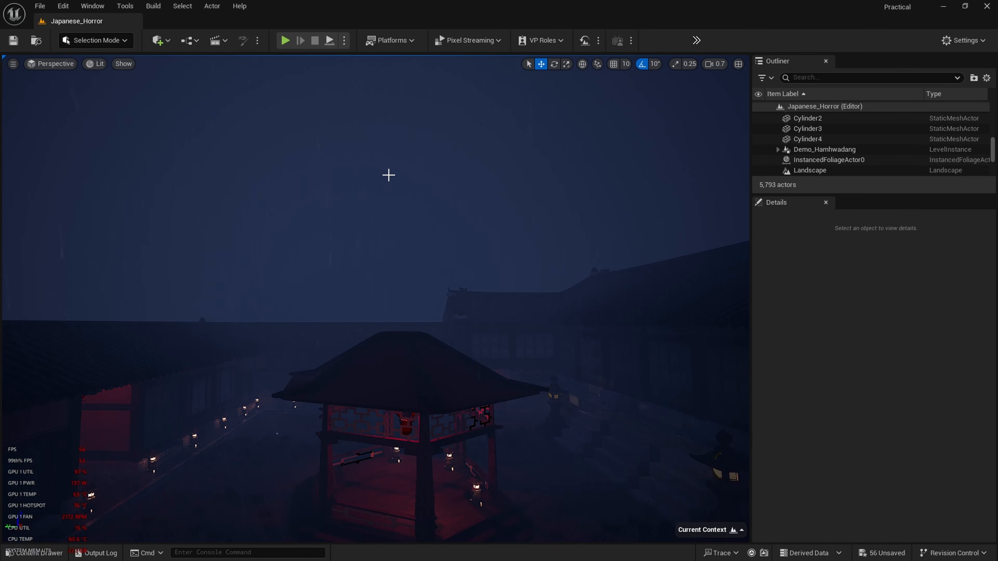
key("w")
right_click_drag(388, 175, 424, 206)
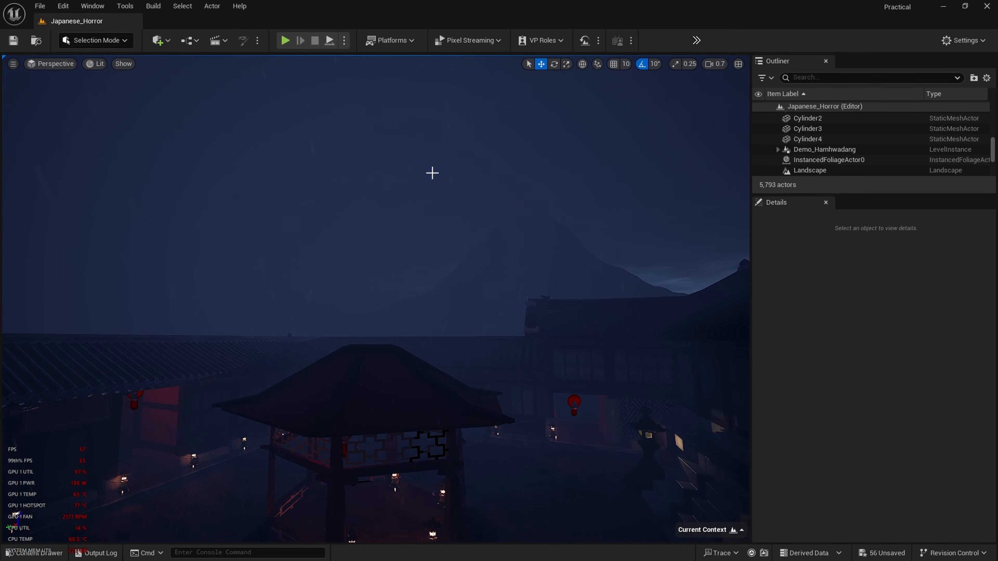
right_click_drag(416, 128, 460, 228)
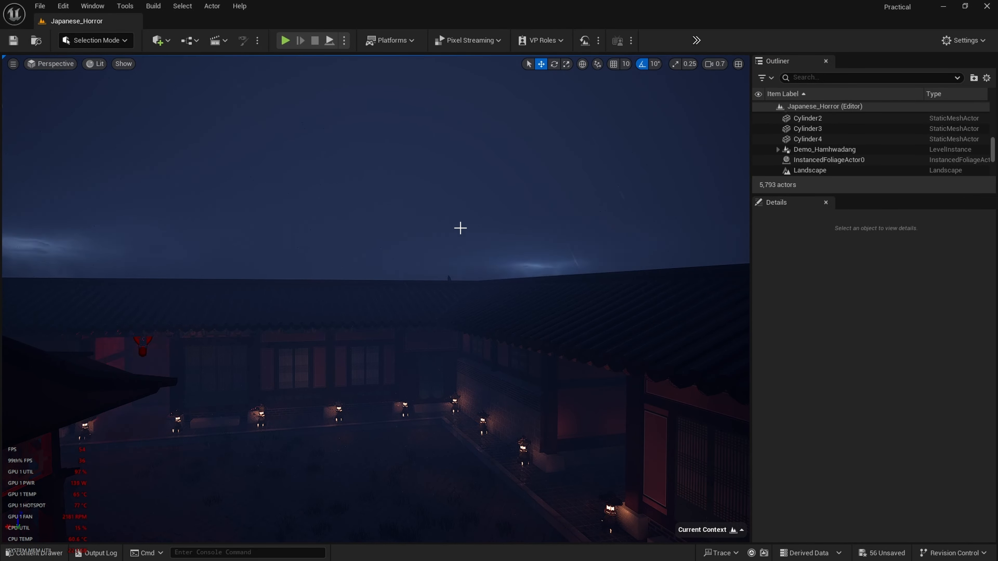
mouse_move(460, 228)
right_mouse_down()
mouse_move(362, 244)
mouse_move(364, 271)
mouse_move(374, 291)
mouse_move(531, 272)
mouse_move(486, 261)
mouse_move(461, 236)
right_mouse_up()
Review the overall courtyard composition with the pavilion and all red-lit lanterns in view
key("w")
scroll(531, 271, "down", 5)
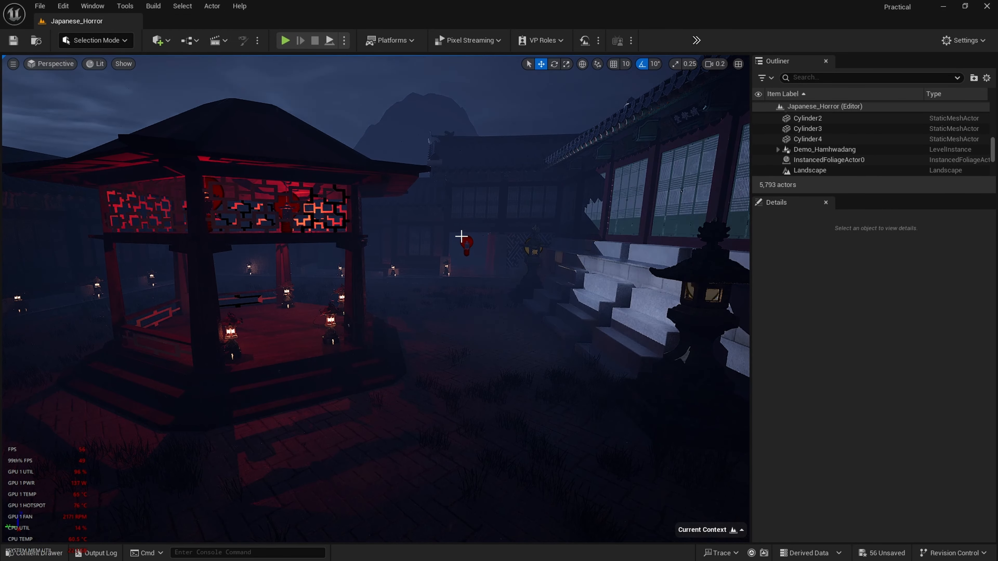
right_click_drag(462, 237, 424, 240)
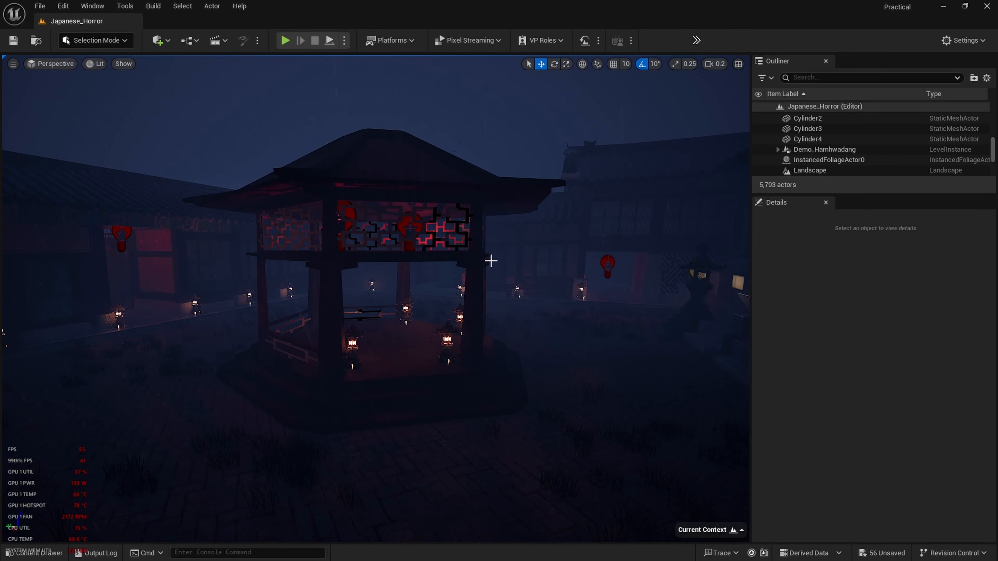
key("s")
scroll(550, 159, "up", 1)
right_click_drag(550, 158, 594, 131)
key("w")
key("s")
right_click_drag(538, 234, 510, 231)
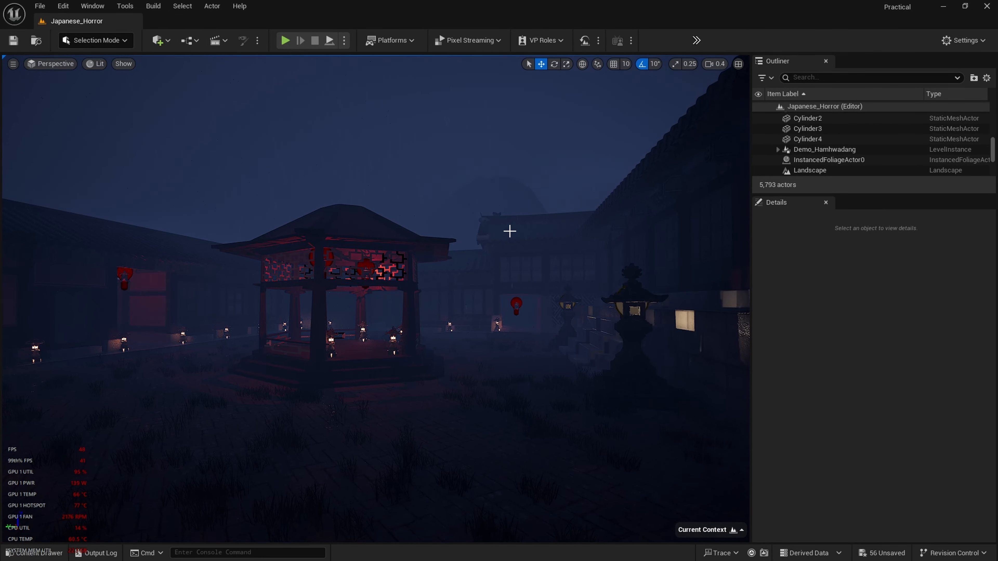